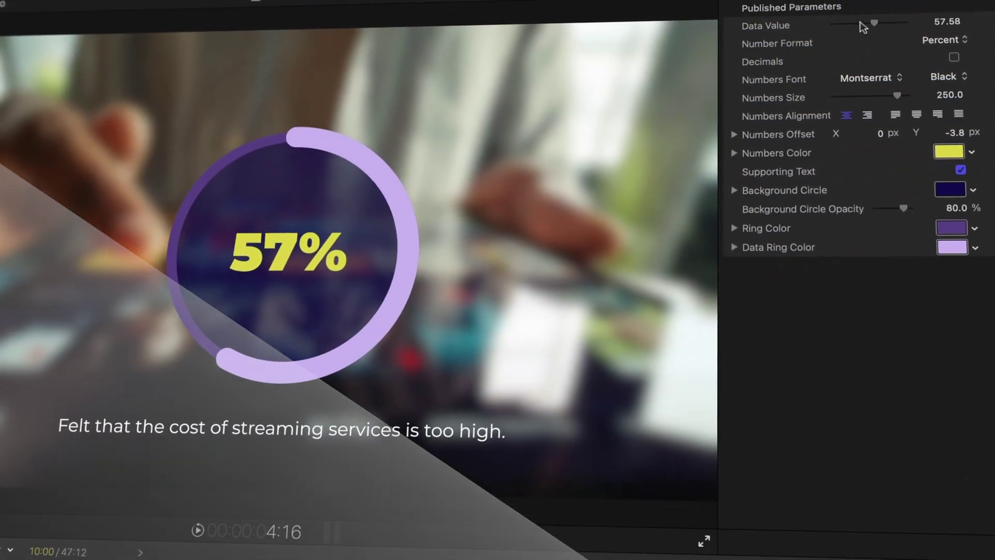
{"action": "left_click_drag", "start_coordinate": [864, 27], "coordinate": [839, 24]}
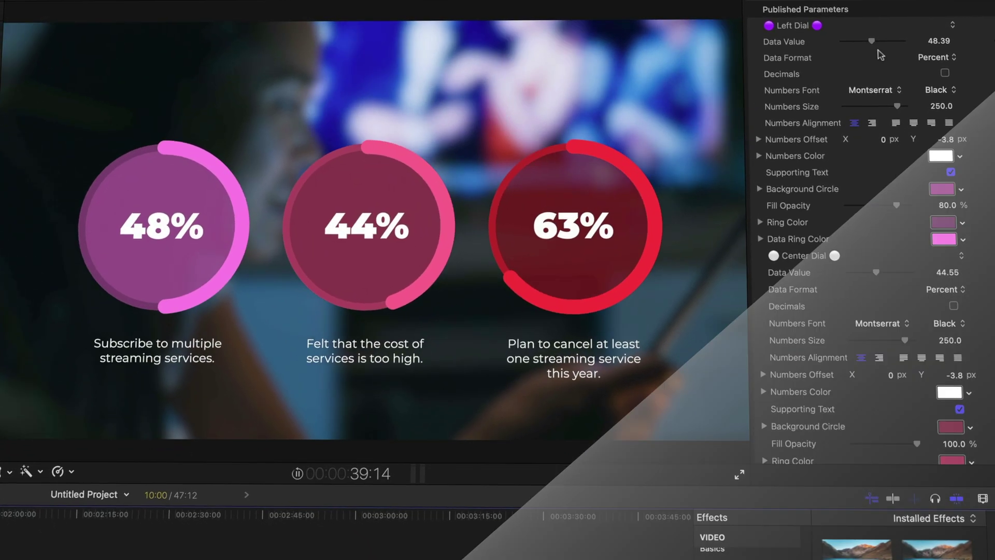
{"action": "left_click_drag", "start_coordinate": [871, 41], "coordinate": [877, 27]}
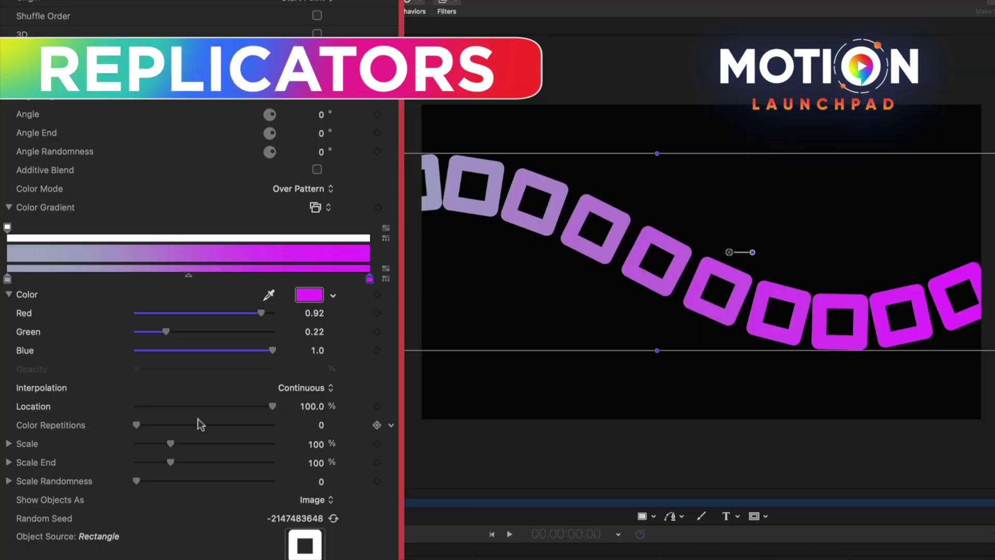
{"action": "left_click_drag", "start_coordinate": [200, 422], "coordinate": [183, 424]}
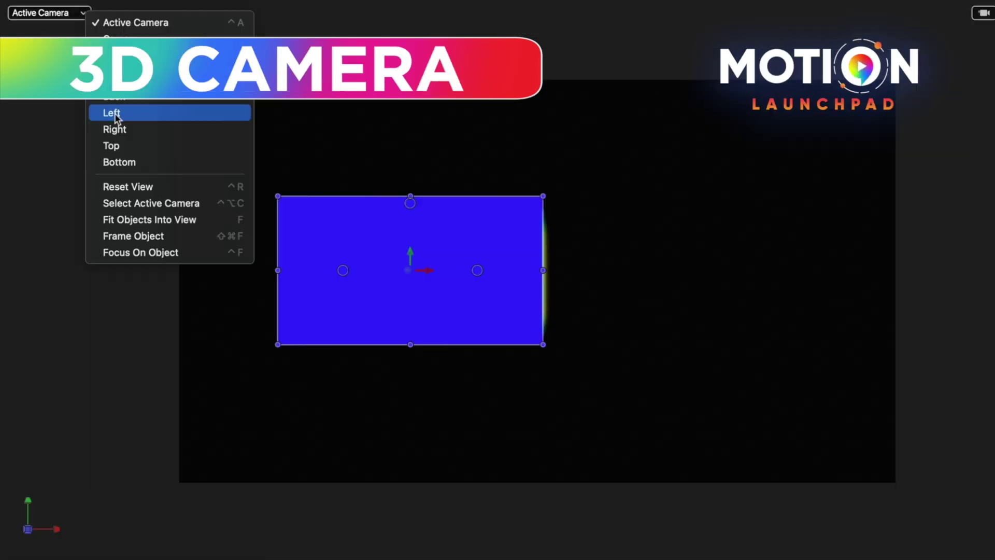
{"action": "left_click", "coordinate": [112, 113]}
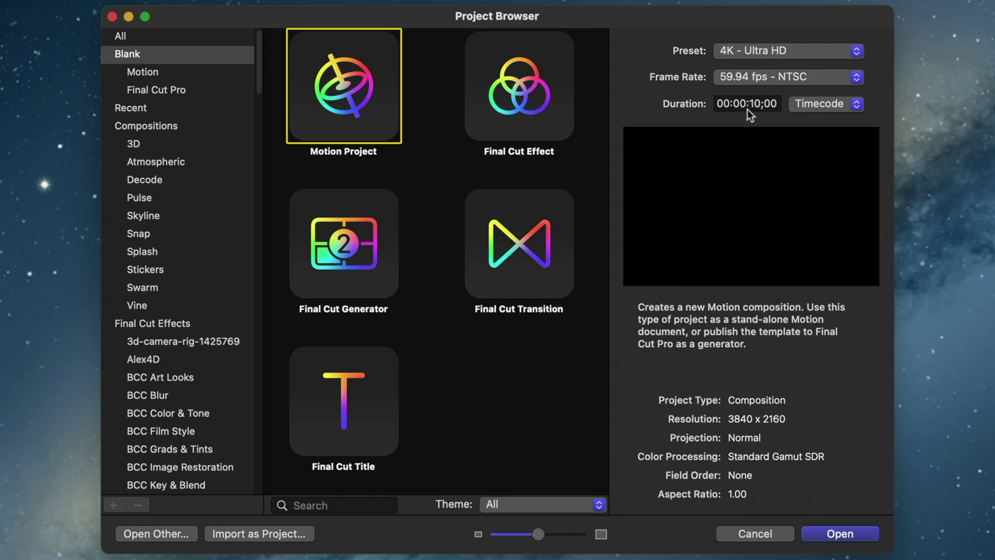
- Create a new Final Cut Generator project at 4K - Ultra HD, 59.94 fps, with a 10-second duration
{"action": "left_click", "coordinate": [344, 241]}
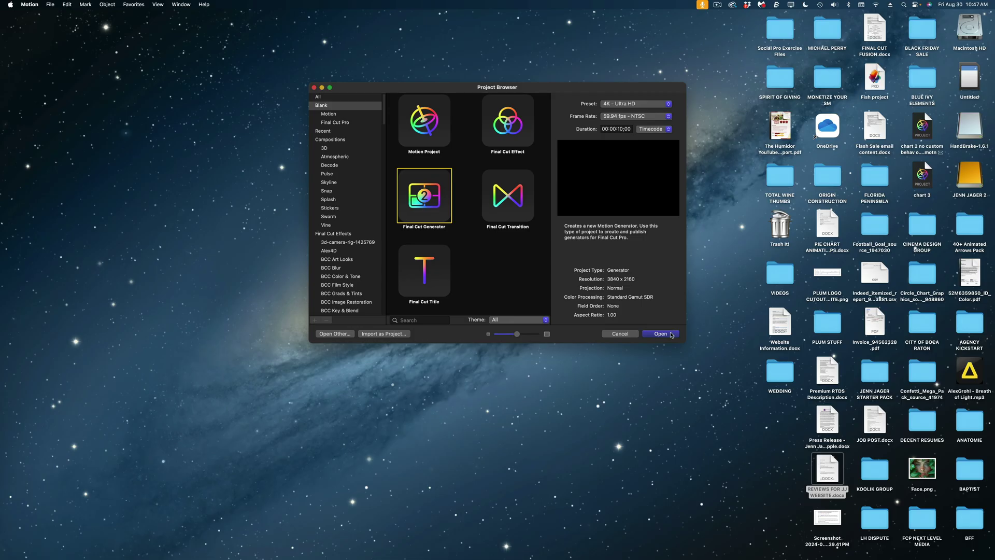
{"action": "left_click", "coordinate": [661, 333]}
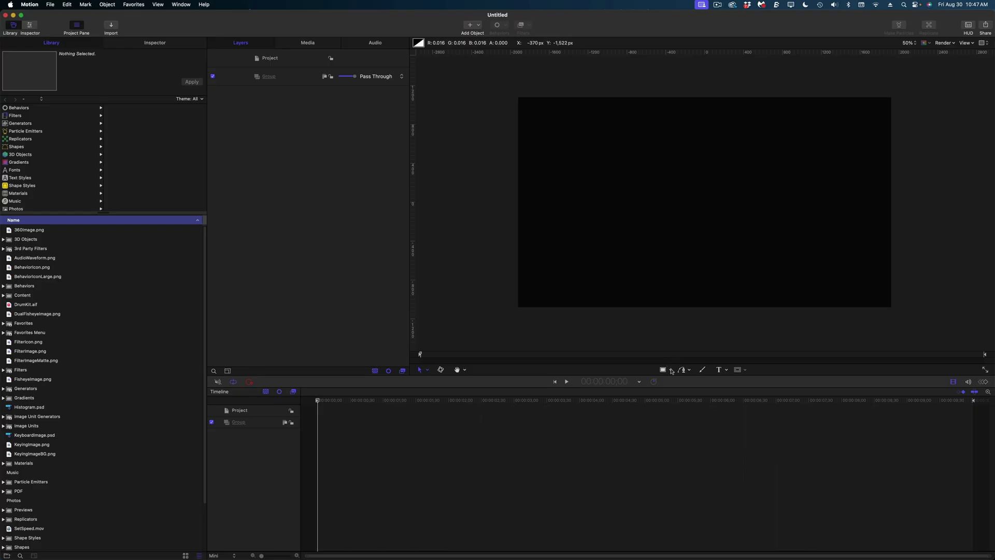
- Draw a circle with a radius of about 627 px and reset its transform so it sits at the canvas center
{"action": "left_click", "coordinate": [672, 371]}
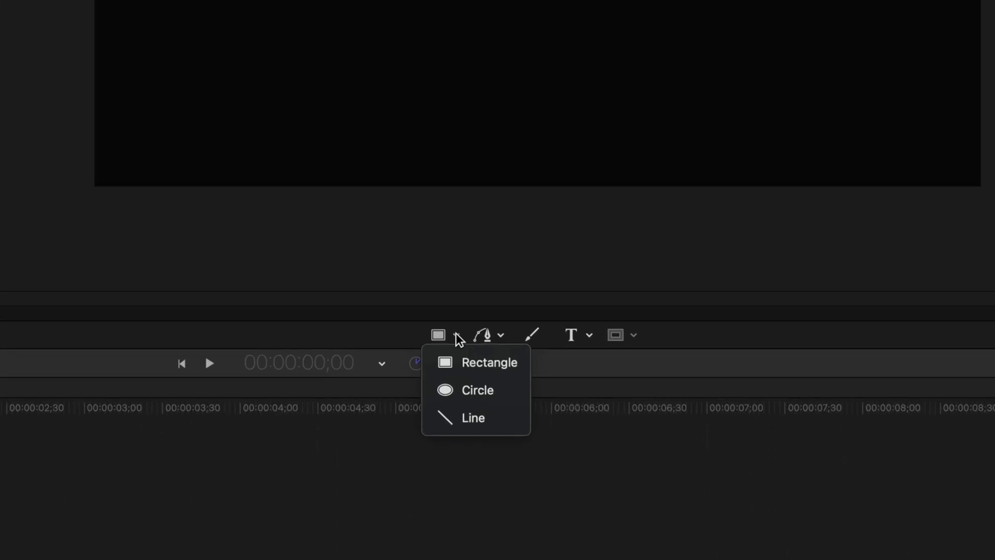
{"action": "left_click", "coordinate": [436, 393]}
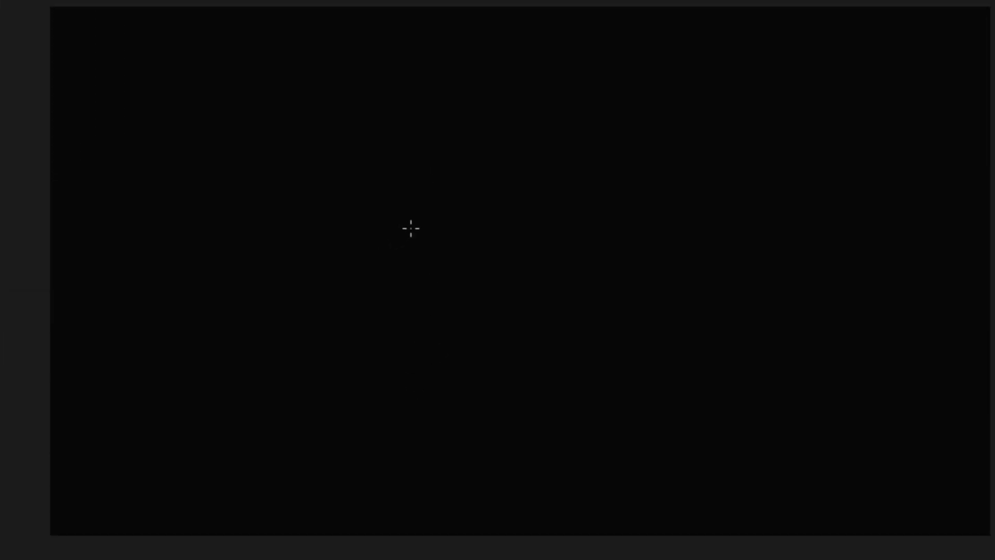
{"action": "left_click_drag", "start_coordinate": [458, 180], "coordinate": [612, 394]}
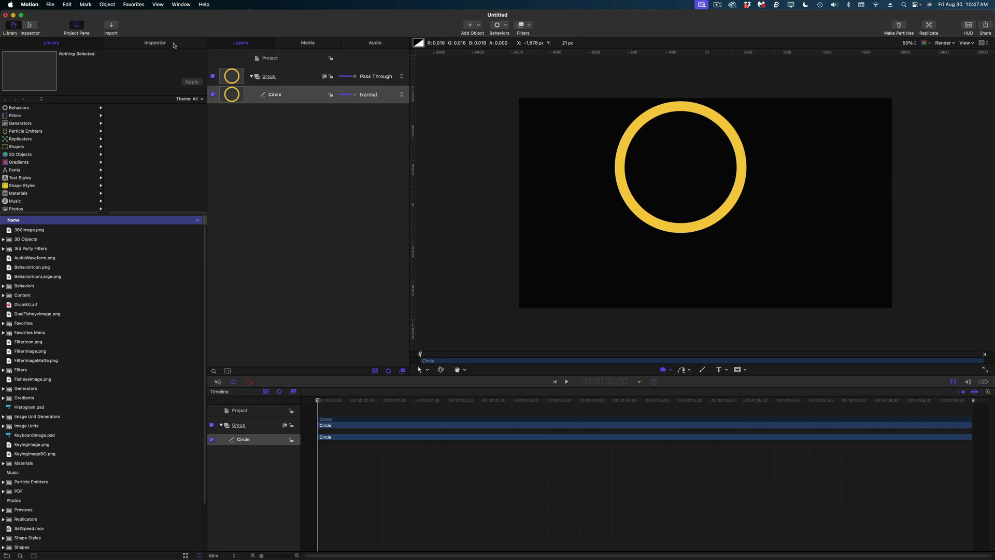
{"action": "left_click", "coordinate": [174, 45]}
{"action": "left_click", "coordinate": [48, 100]}
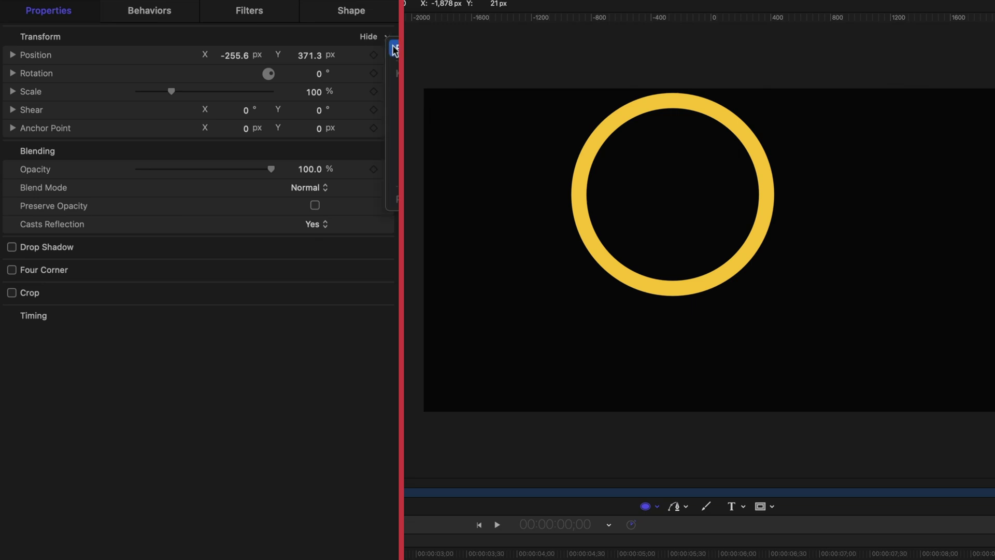
{"action": "left_click", "coordinate": [394, 48]}
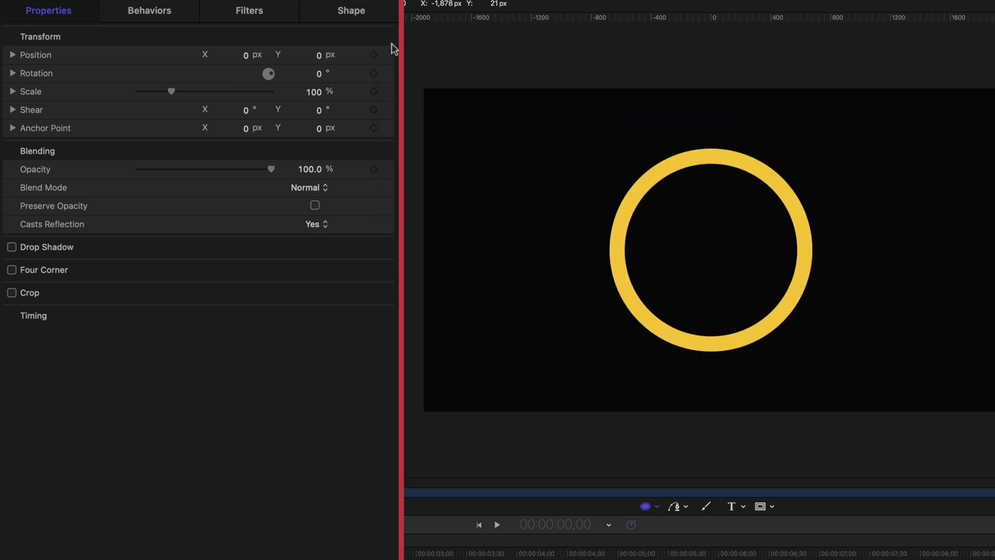
- Turn on the circle's white fill, turn off its outline, and set its radius to 550
{"action": "left_click", "coordinate": [344, 16]}
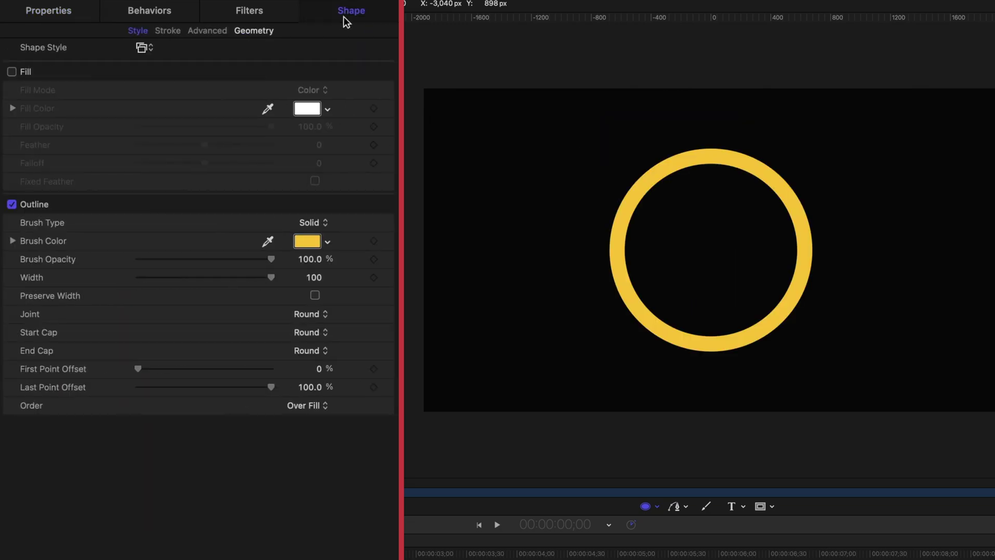
{"action": "left_click", "coordinate": [11, 72]}
{"action": "left_click", "coordinate": [11, 204]}
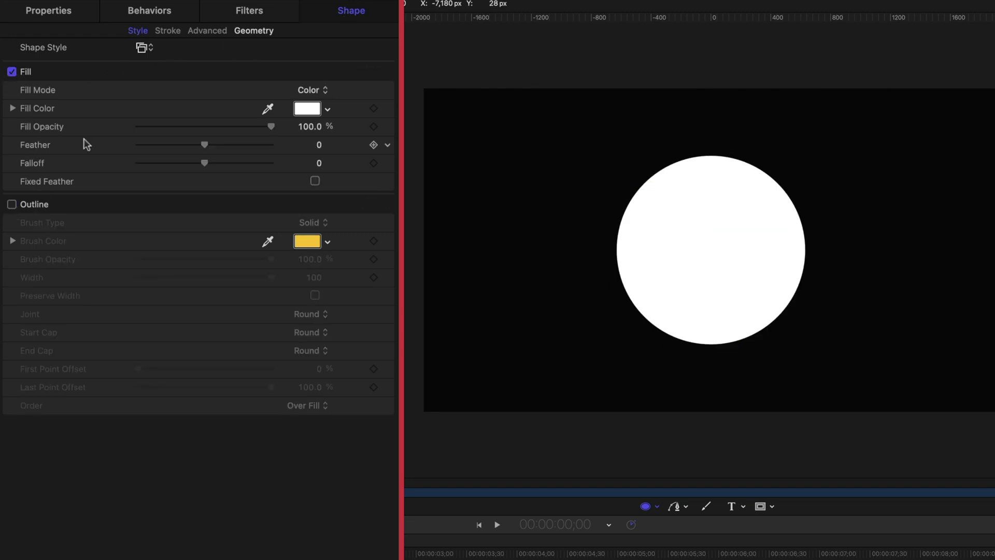
{"action": "left_click", "coordinate": [256, 31]}
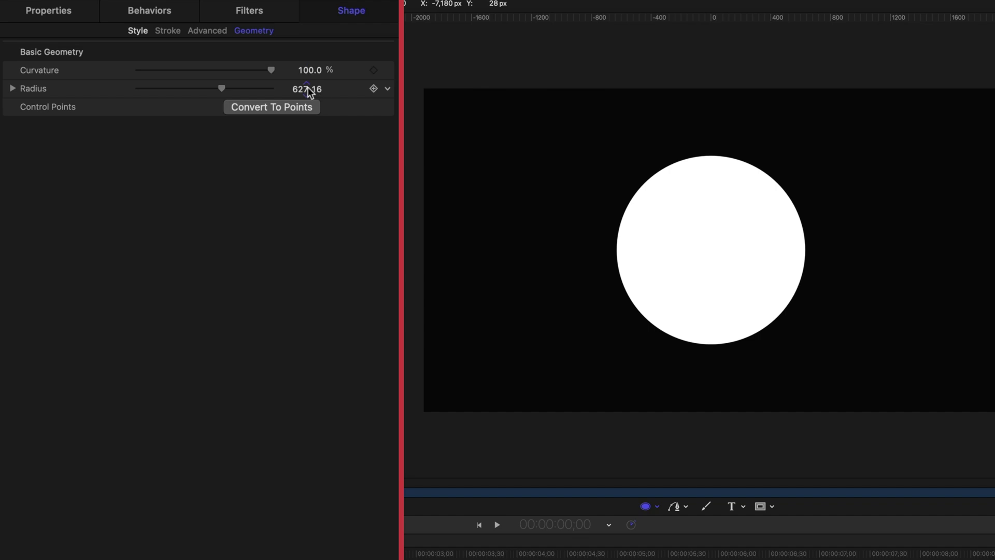
{"action": "type", "text": "550"}
{"action": "key", "text": "Return"}
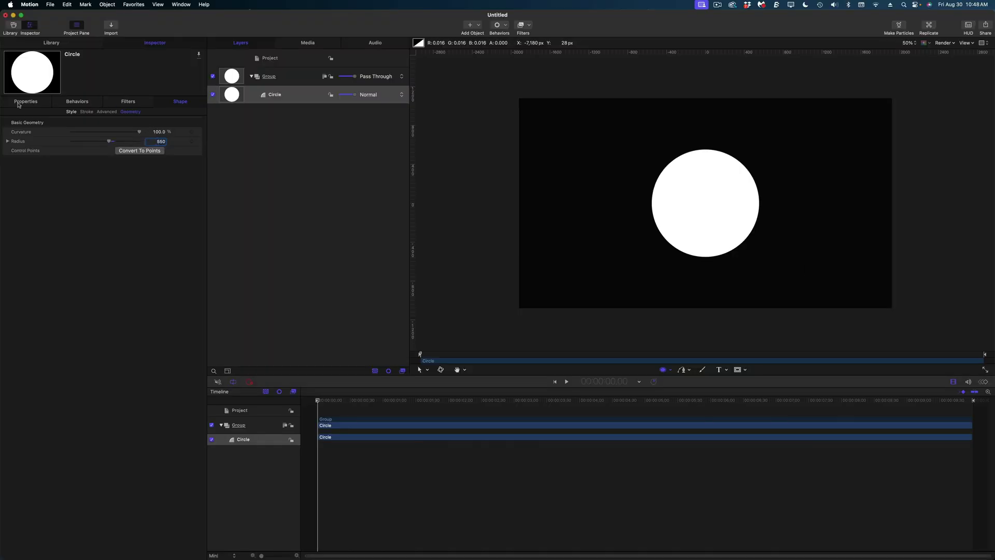
- Add a Logarithmic parameter behavior to the circle's Scale
{"action": "left_click", "coordinate": [18, 103]}
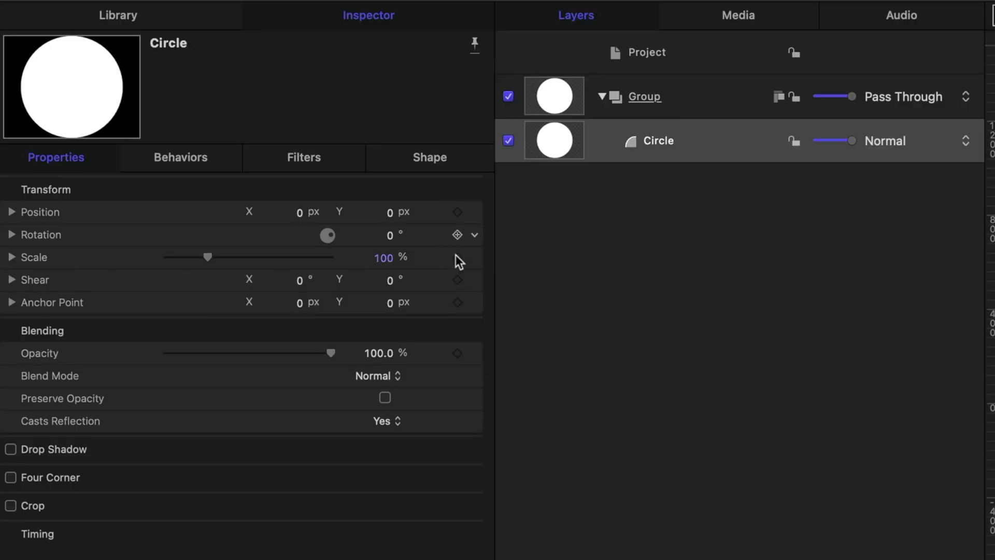
{"action": "left_click", "coordinate": [475, 258]}
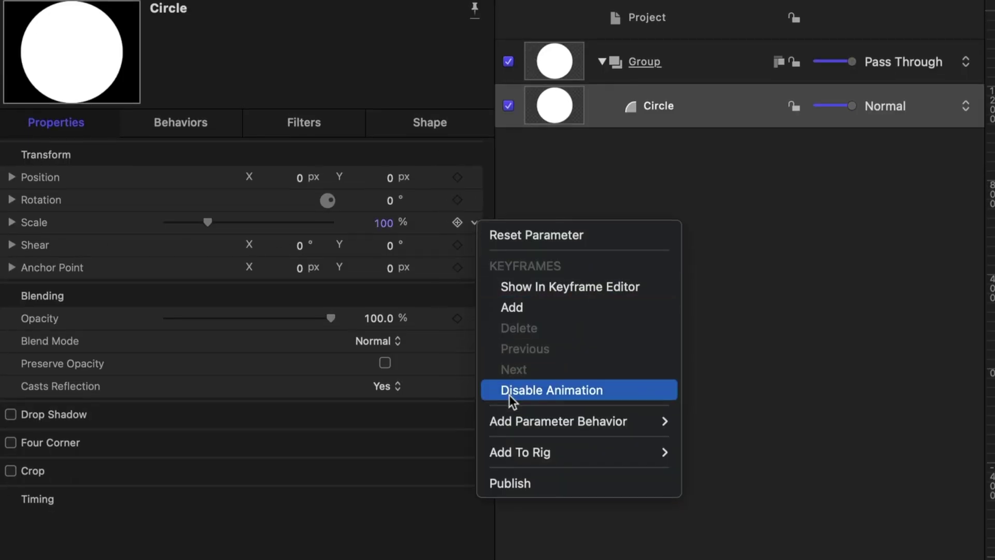
{"action": "mouse_move", "coordinate": [520, 453]}
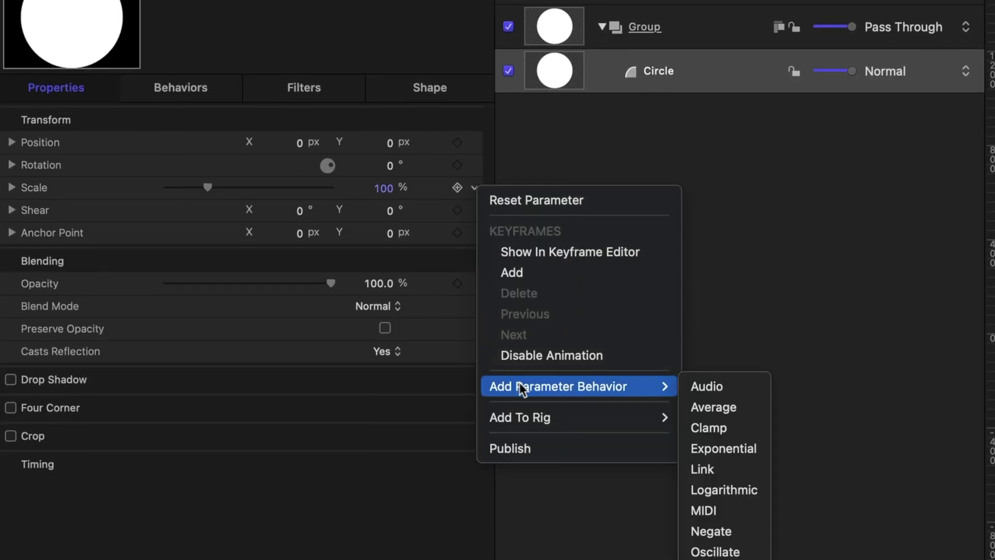
{"action": "left_click", "coordinate": [728, 487]}
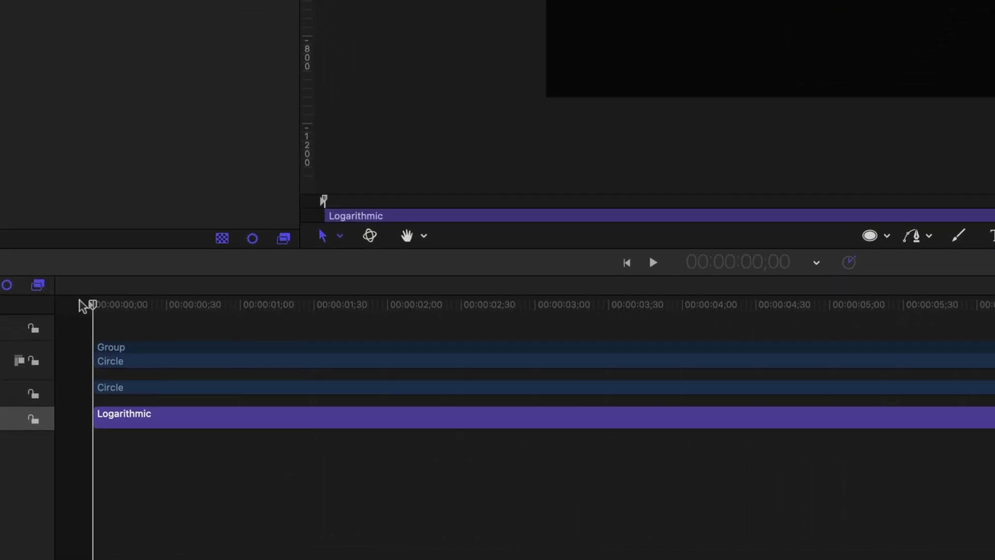
- Trim the end of the circle's Logarithmic behavior to frame 7
{"action": "key", "text": "Right"}
{"action": "key", "text": "Right"}
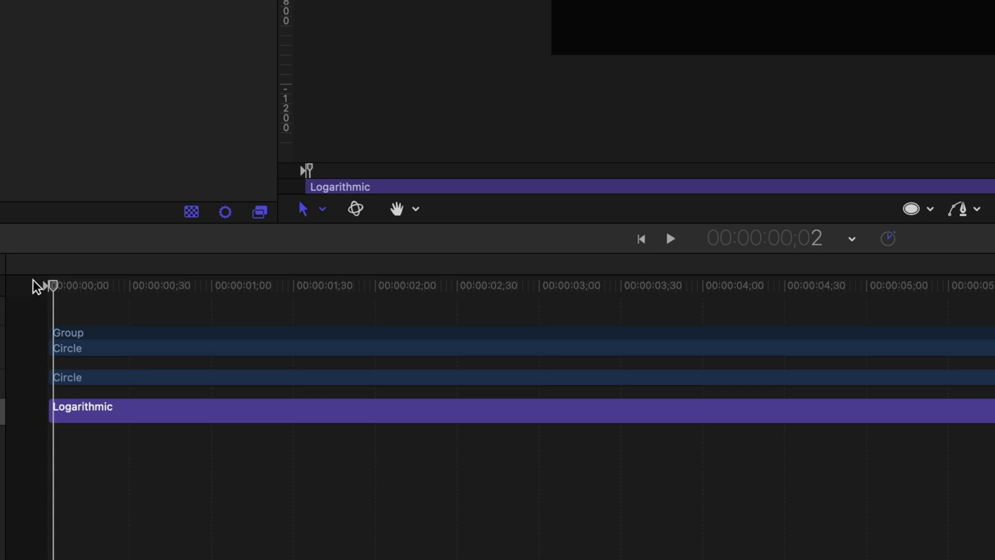
{"action": "key", "text": "Right"}
{"action": "key", "text": "Right"}
{"action": "key", "text": "Right"}
{"action": "key", "text": "Right"}
{"action": "key", "text": "Right"}
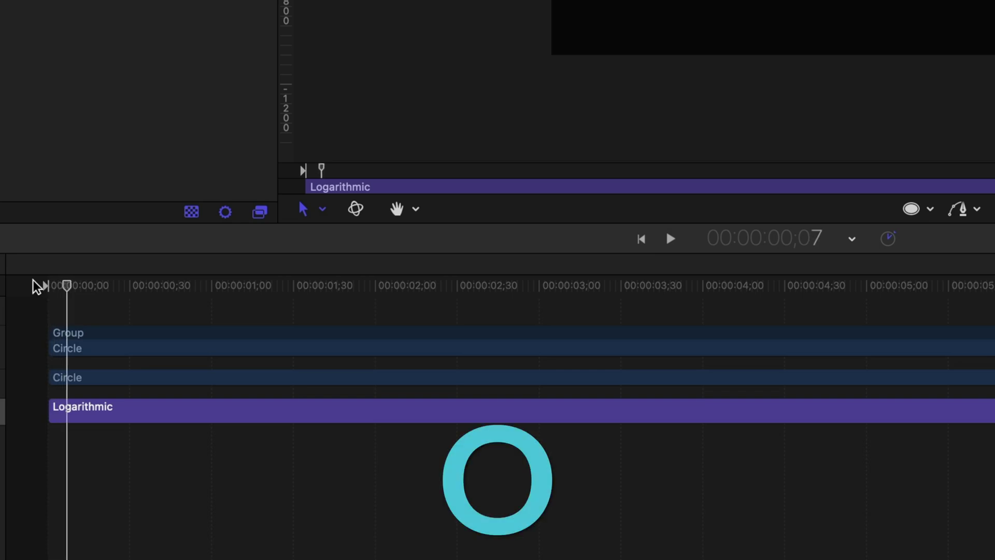
{"action": "key", "text": "o"}
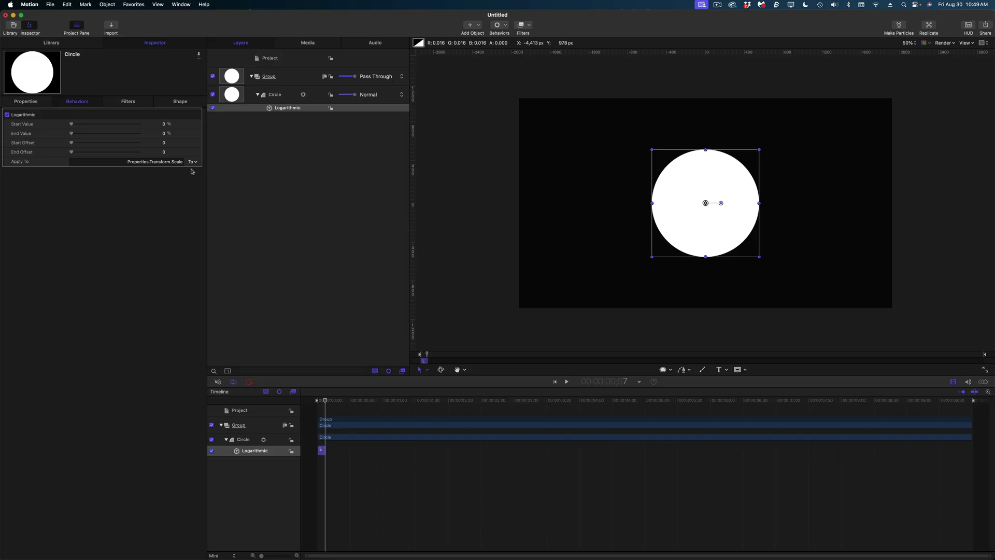
- Set the Logarithmic behavior's Start Value to -100% and play back the circle's scale-up
{"action": "key", "text": "F5"}
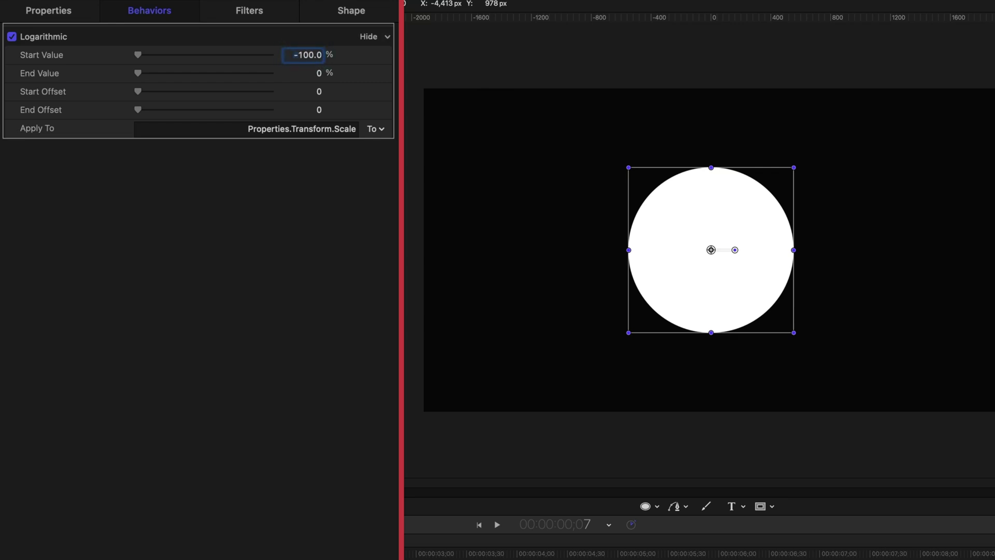
{"action": "key", "text": "F5"}
{"action": "key", "text": "space"}
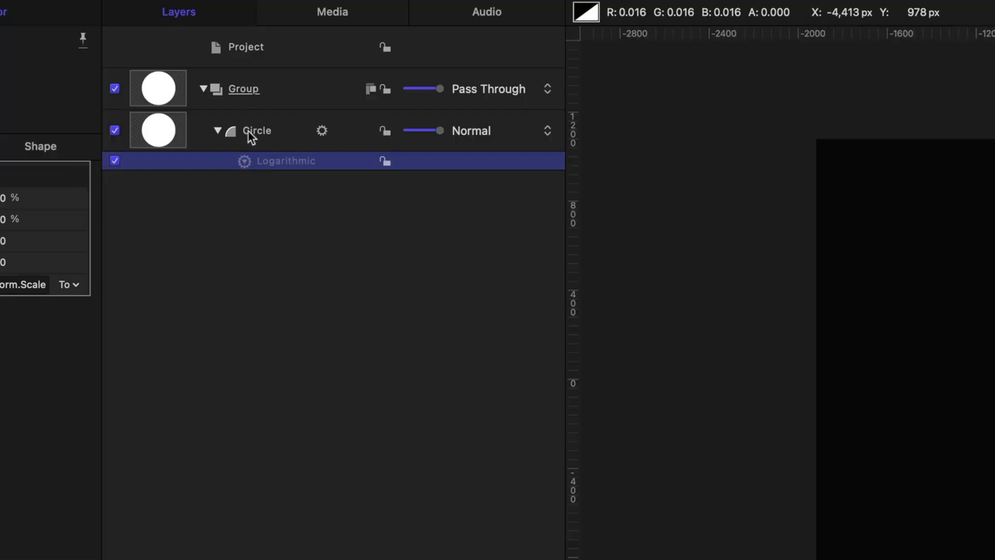
- Duplicate the Circle layer together with its behavior and rename the copy Ring
{"action": "left_click", "coordinate": [247, 130]}
{"action": "right_click", "coordinate": [246, 134]}
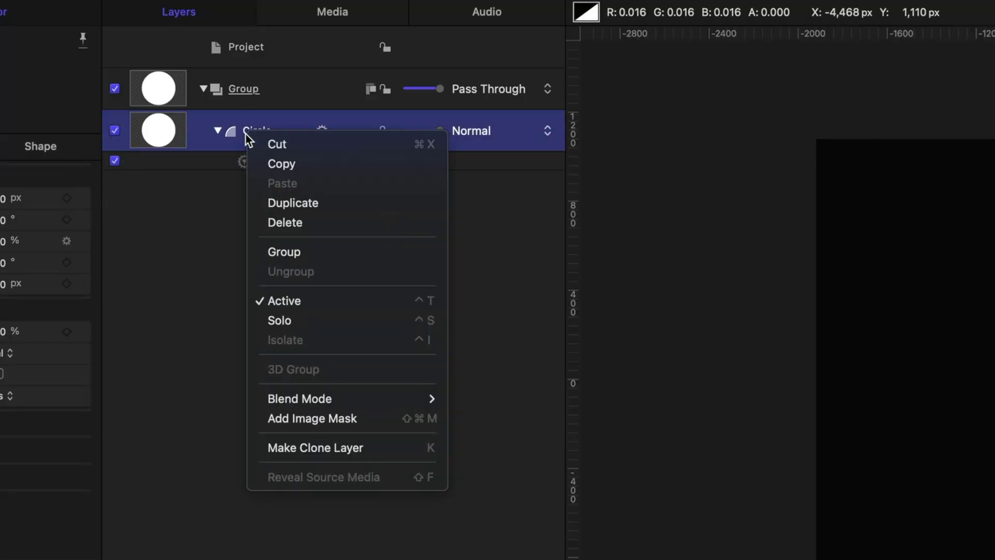
{"action": "left_click", "coordinate": [287, 203]}
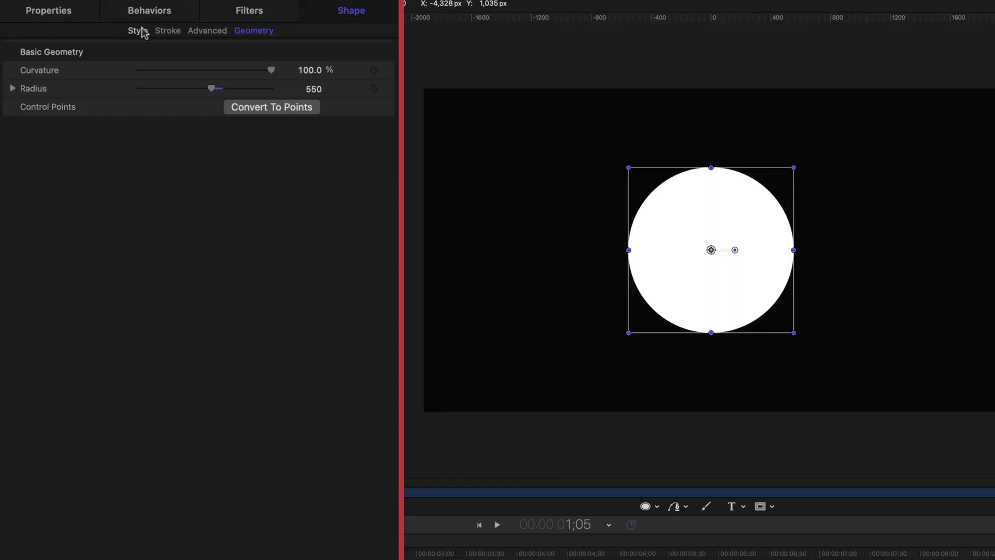
- Turn off the Ring's fill, turn on its yellow outline, and set the outline width to 50
{"action": "left_click", "coordinate": [137, 31]}
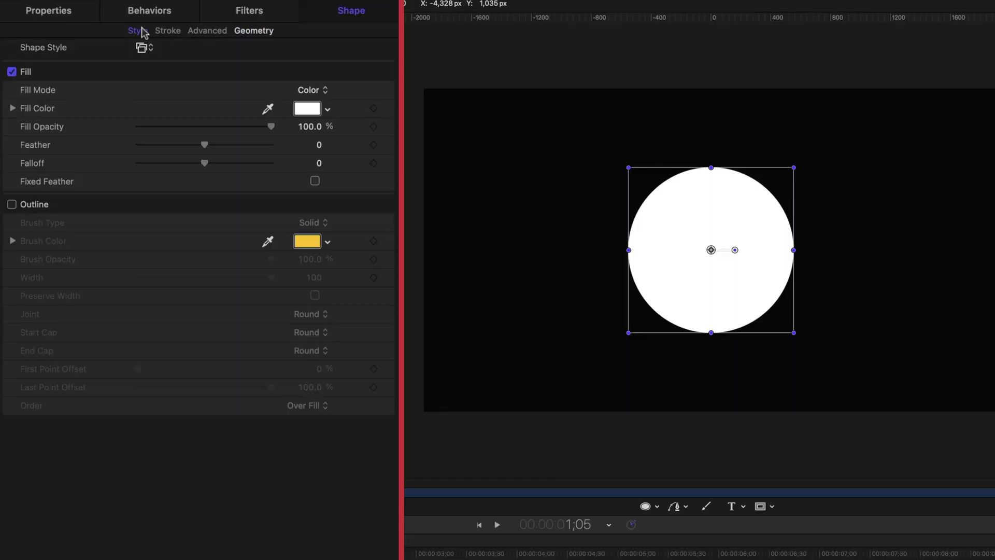
{"action": "left_click", "coordinate": [12, 72]}
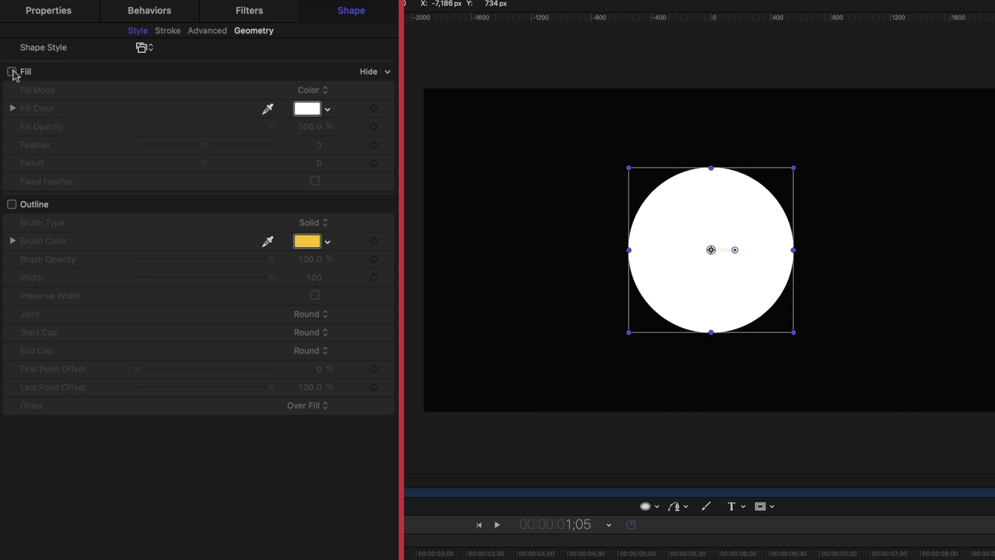
{"action": "left_click", "coordinate": [12, 204]}
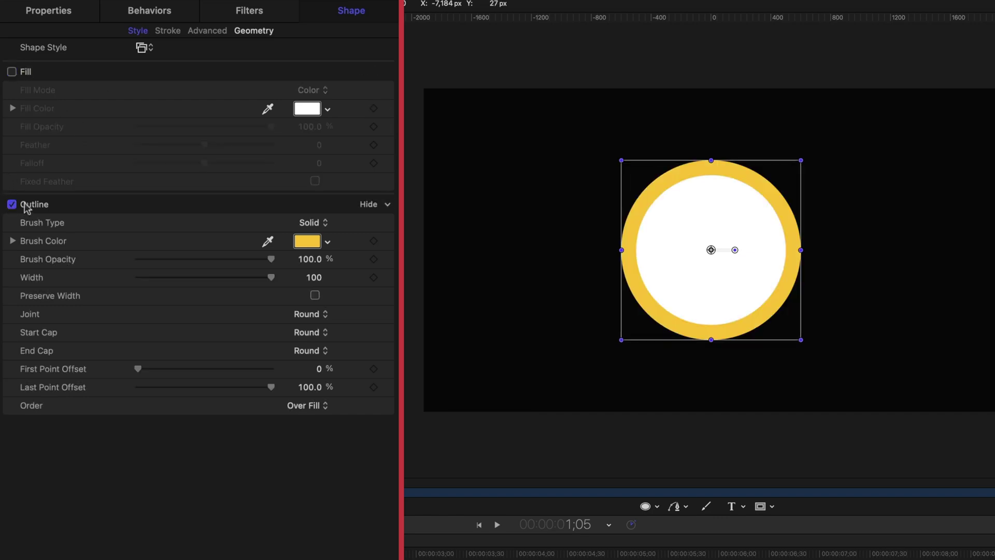
{"action": "type", "text": "50"}
{"action": "key", "text": "Return"}
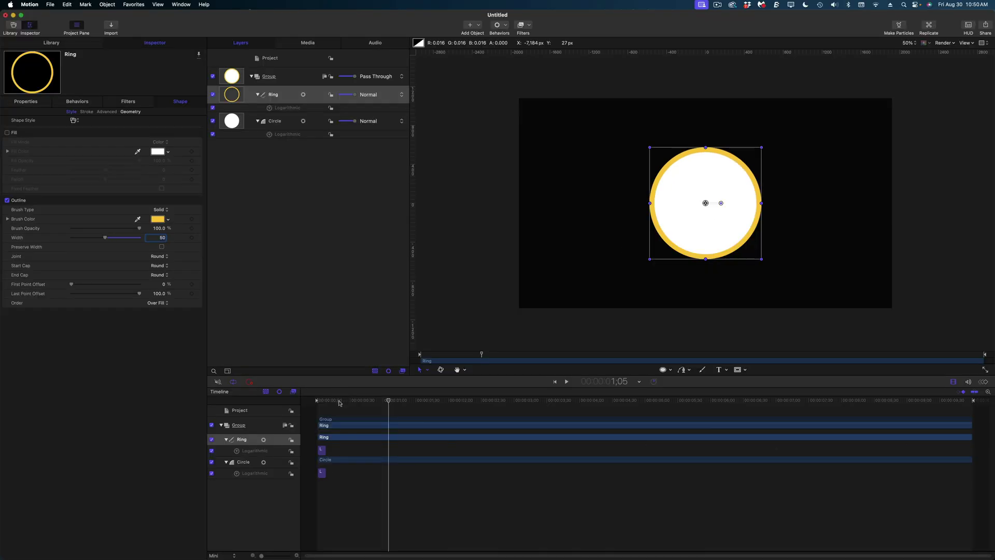
- Shift the Ring layer in the timeline so that it starts at frame 5
{"action": "left_click_drag", "start_coordinate": [340, 403], "coordinate": [320, 415]}
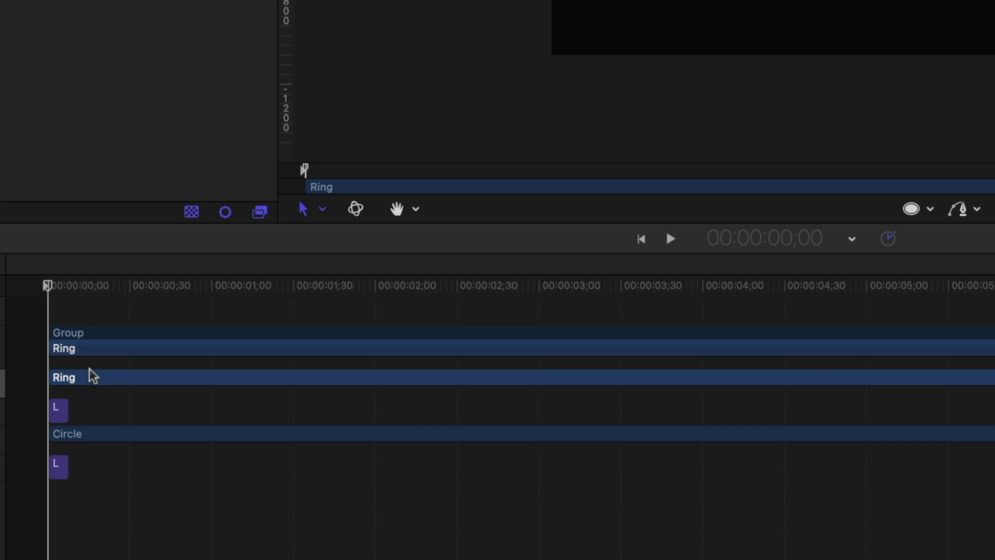
{"action": "key", "text": "Right"}
{"action": "key", "text": "Right"}
{"action": "key", "text": "Right"}
{"action": "key", "text": "Right"}
{"action": "key", "text": "Right"}
{"action": "left_click_drag", "start_coordinate": [92, 378], "coordinate": [98, 370]}
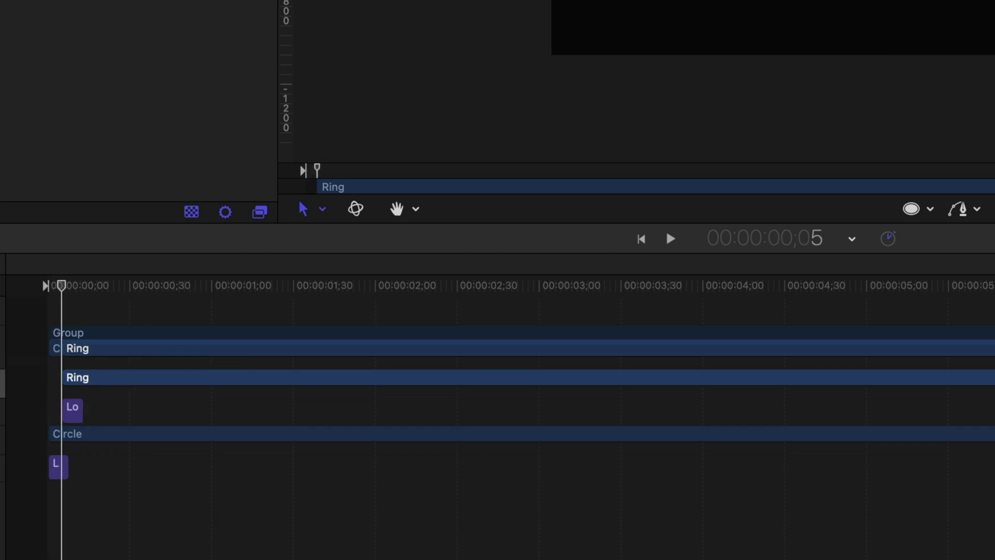
- Extend the end of the Ring's Logarithmic behavior by a few frames and play back the animation
{"action": "scroll", "coordinate": [88, 405], "scroll_direction": "up", "scroll_amount": 5}
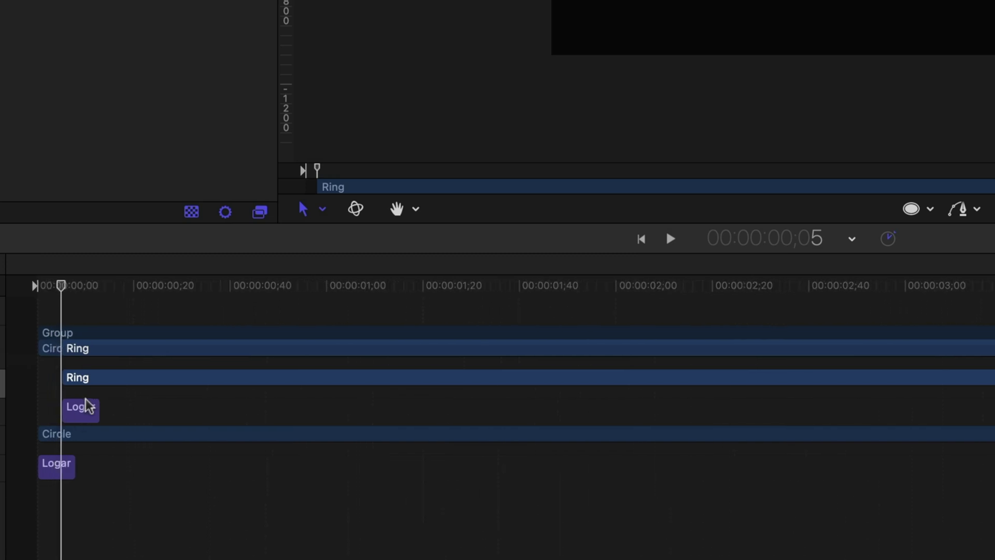
{"action": "left_click_drag", "start_coordinate": [99, 408], "coordinate": [110, 409]}
{"action": "key", "text": "space"}
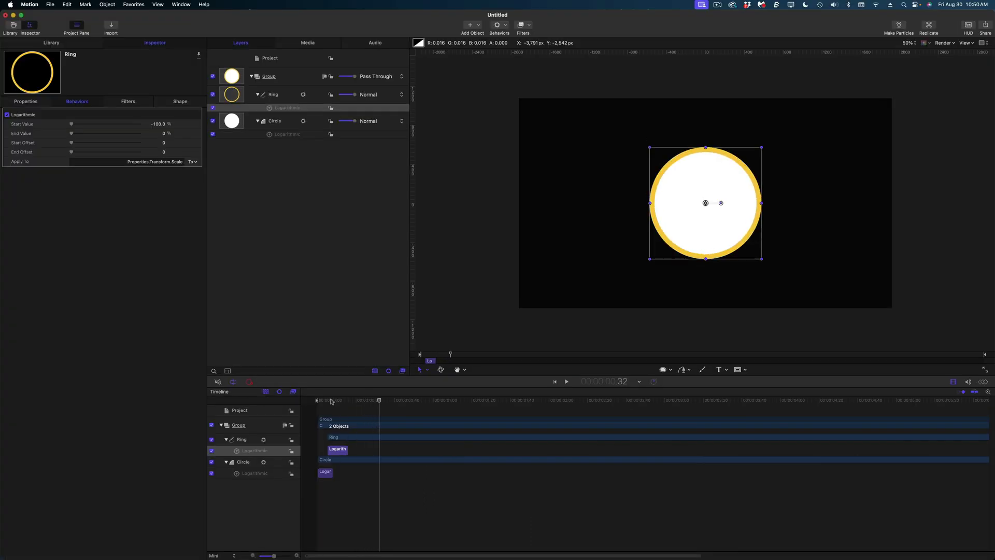
- Duplicate the Ring layer together with its behavior and rename the copy Data Ring
{"action": "left_click", "coordinate": [277, 95]}
{"action": "right_click", "coordinate": [278, 95]}
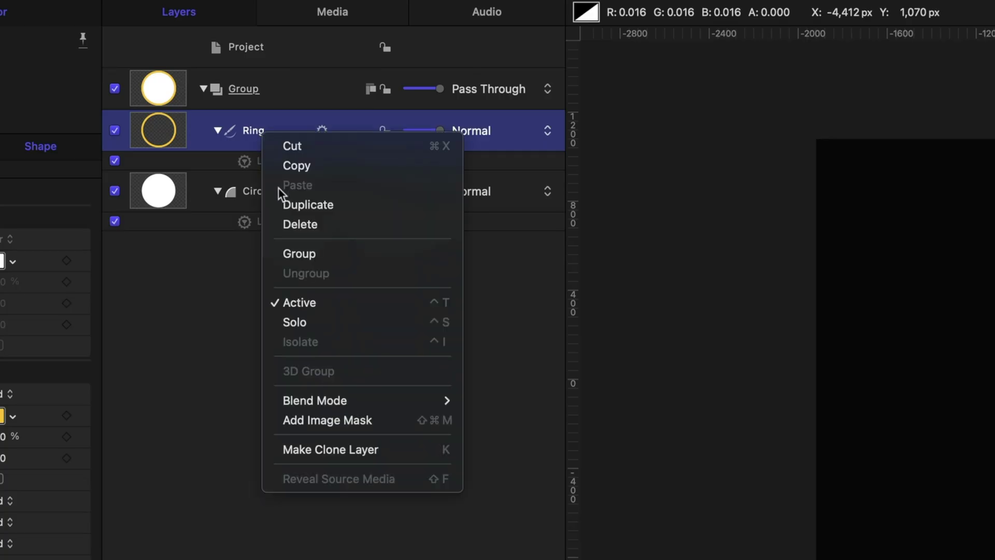
{"action": "left_click", "coordinate": [282, 203]}
{"action": "double_click", "coordinate": [259, 132]}
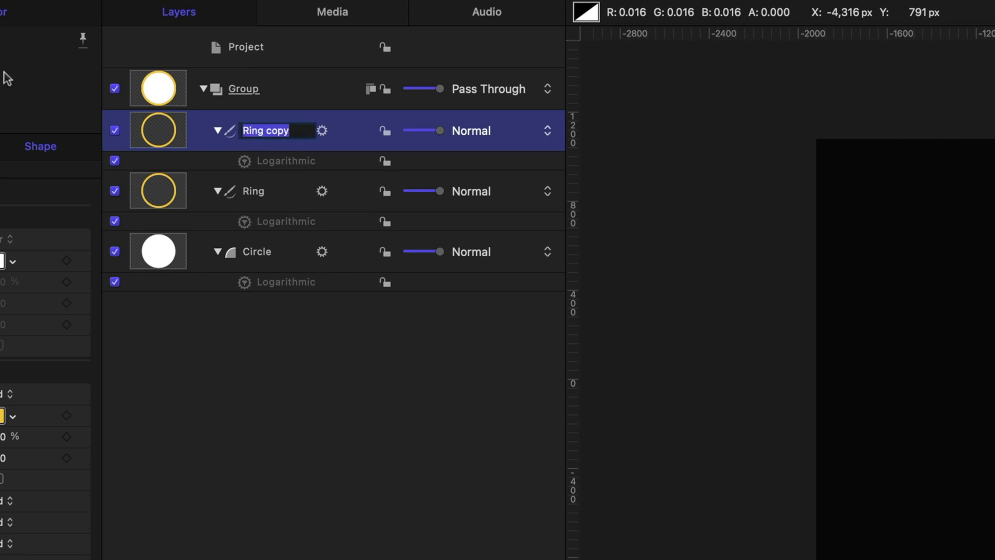
{"action": "key", "text": "Return"}
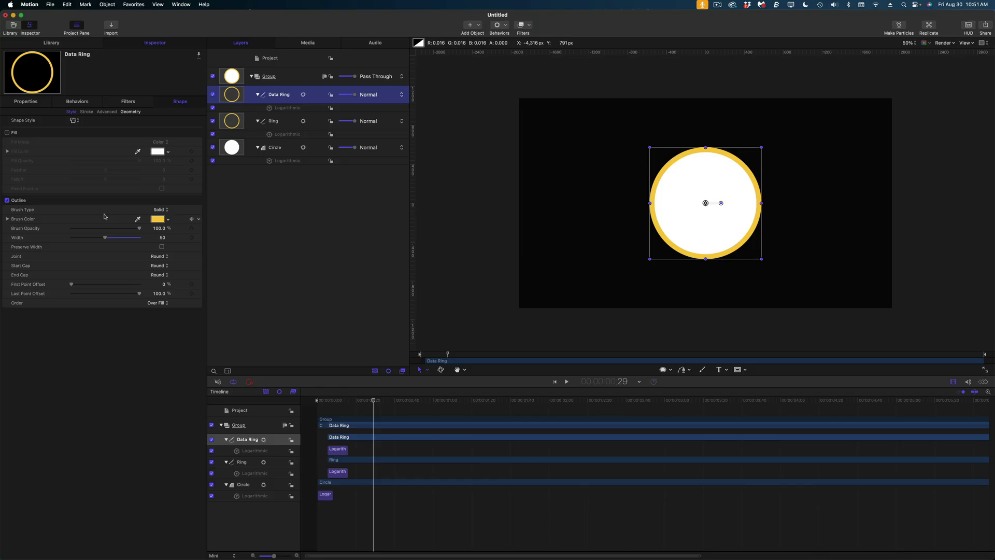
- Set the Data Ring's outline width to 100
{"action": "left_click_drag", "start_coordinate": [104, 237], "coordinate": [141, 240]}
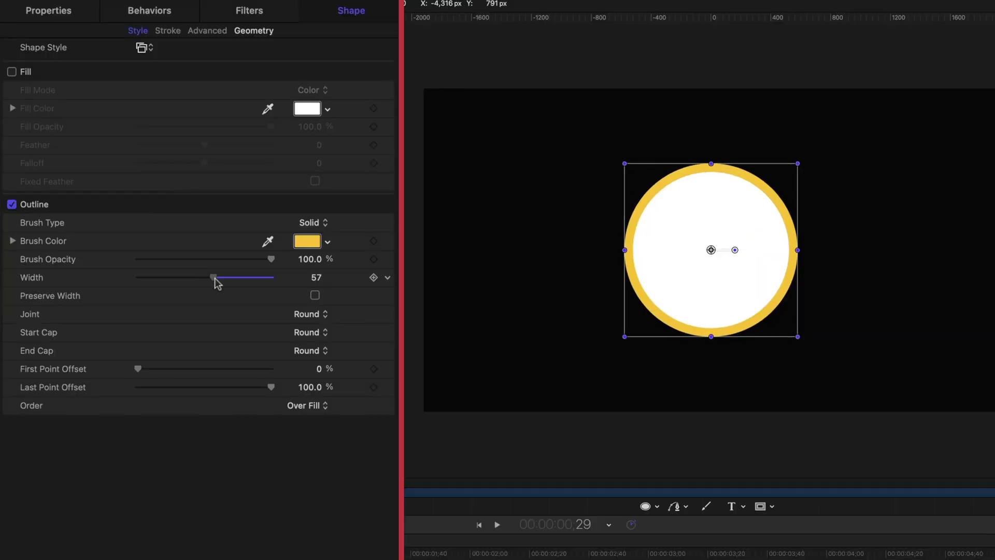
{"action": "left_click_drag", "start_coordinate": [275, 281], "coordinate": [284, 283]}
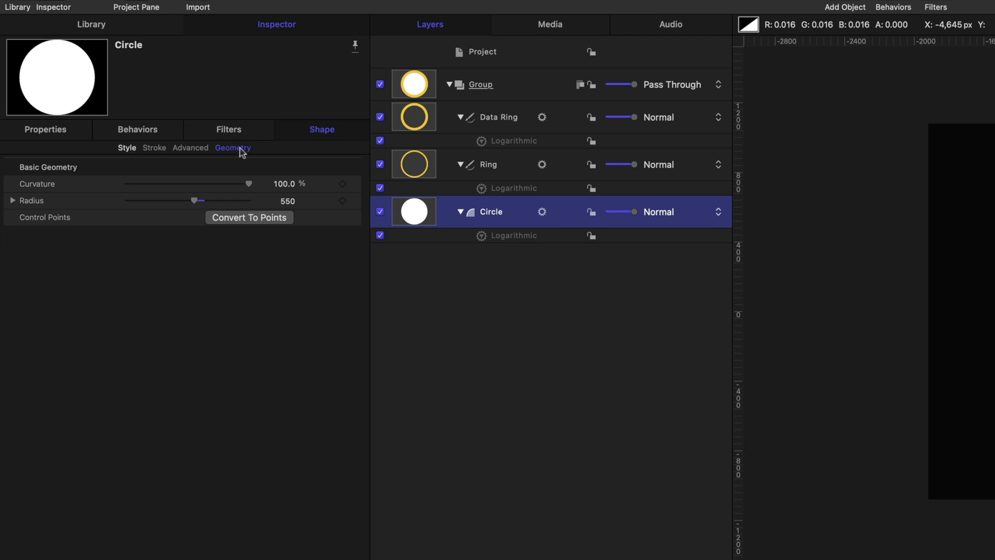
- Change the Circle's fill color to the dark blue with hex code 140955
{"action": "left_click", "coordinate": [134, 148]}
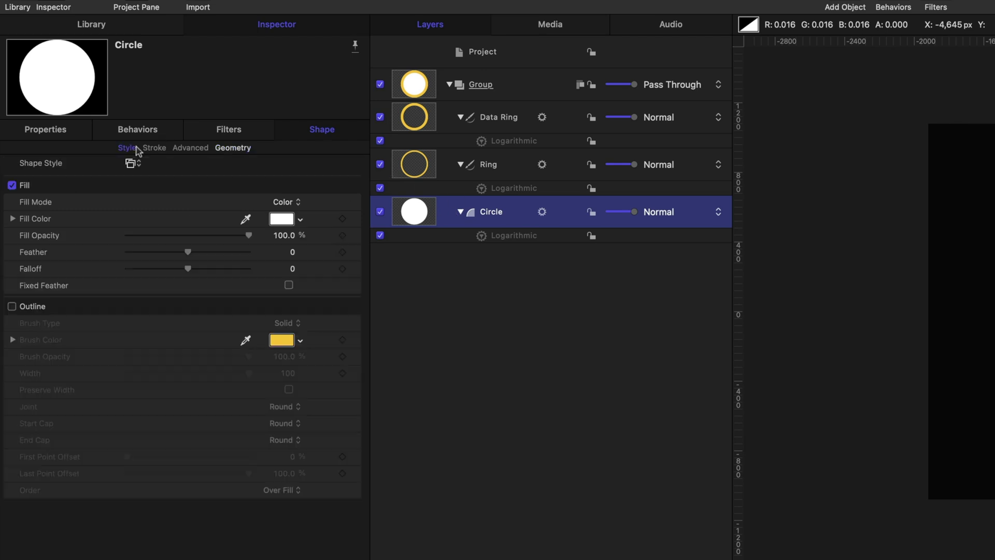
{"action": "left_click", "coordinate": [282, 219]}
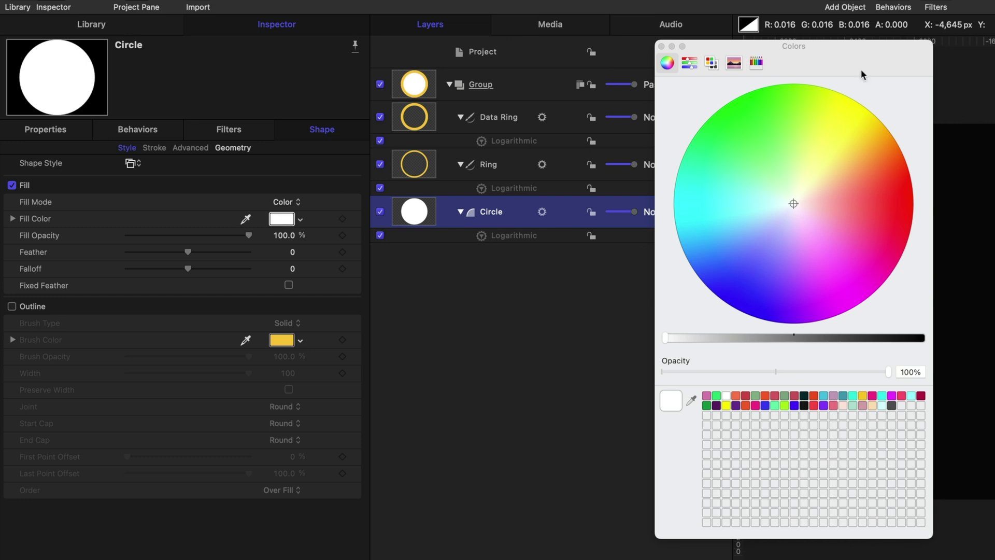
{"action": "left_click", "coordinate": [690, 63]}
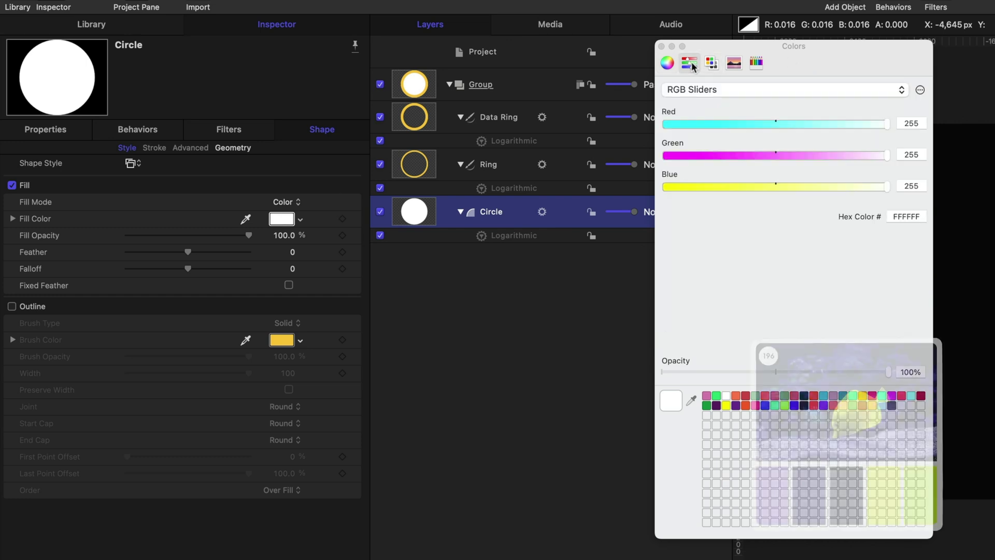
{"action": "left_click", "coordinate": [891, 216]}
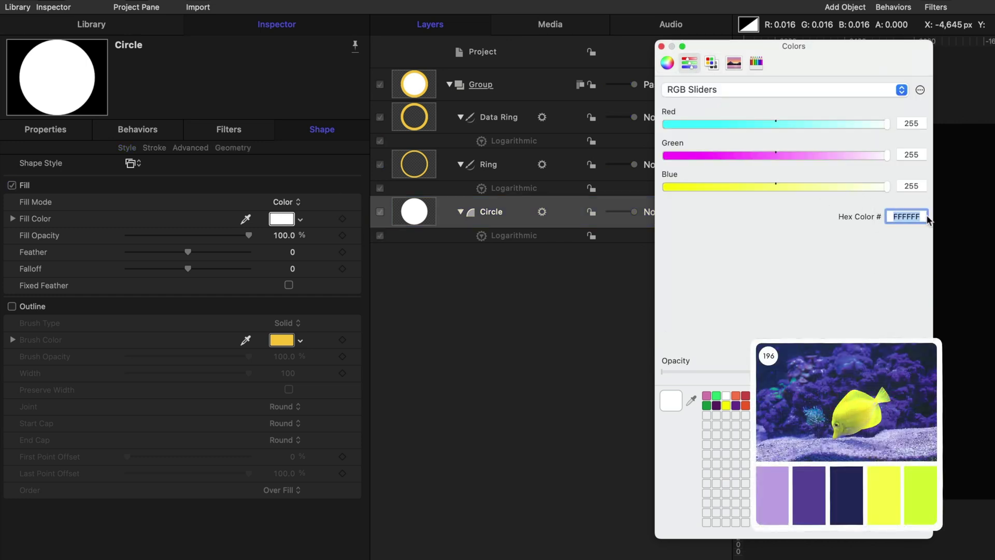
{"action": "type", "text": "140955"}
{"action": "key", "text": "Return"}
{"action": "left_click", "coordinate": [661, 46]}
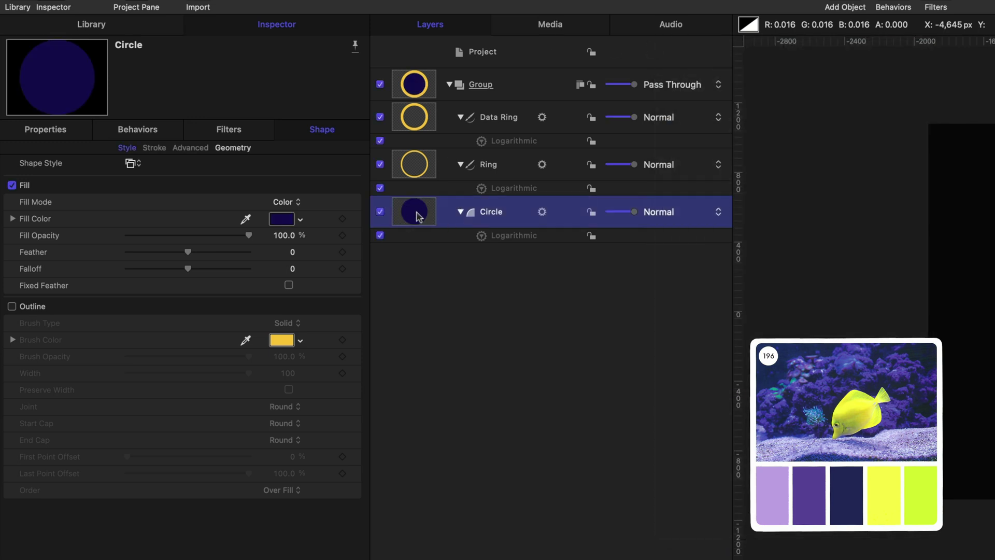
- Set the Circle layer's opacity to 80%
{"action": "left_click", "coordinate": [67, 130]}
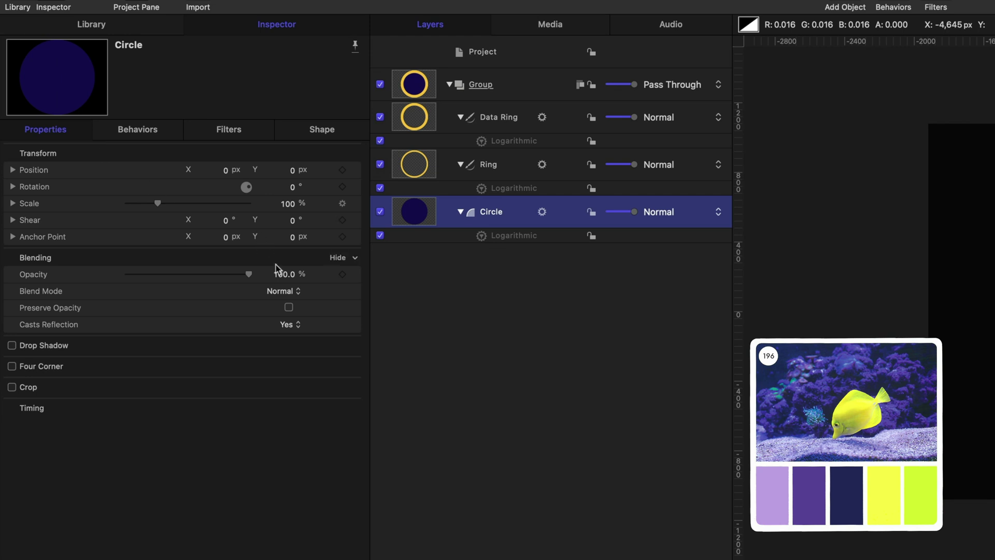
{"action": "left_click", "coordinate": [284, 274]}
{"action": "type", "text": "80"}
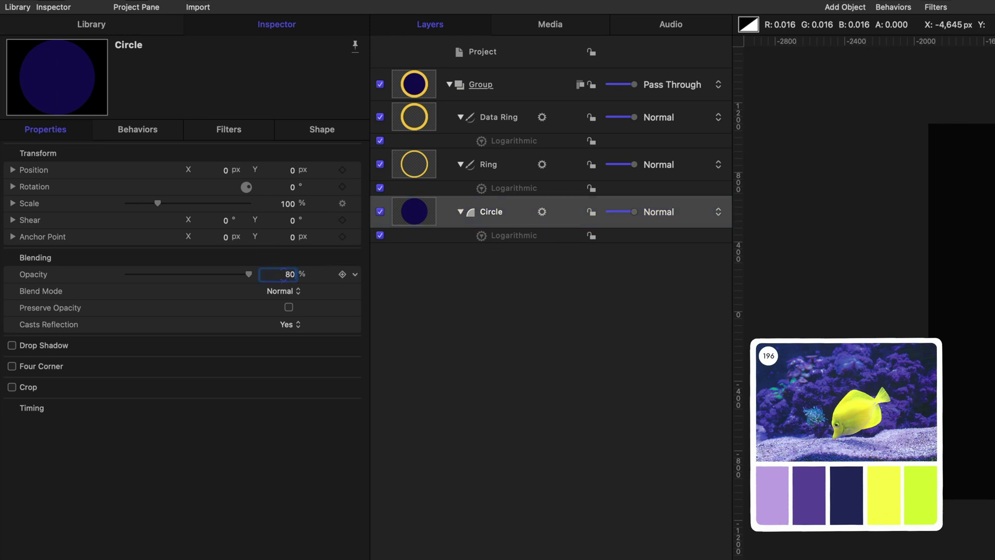
{"action": "key", "text": "Return"}
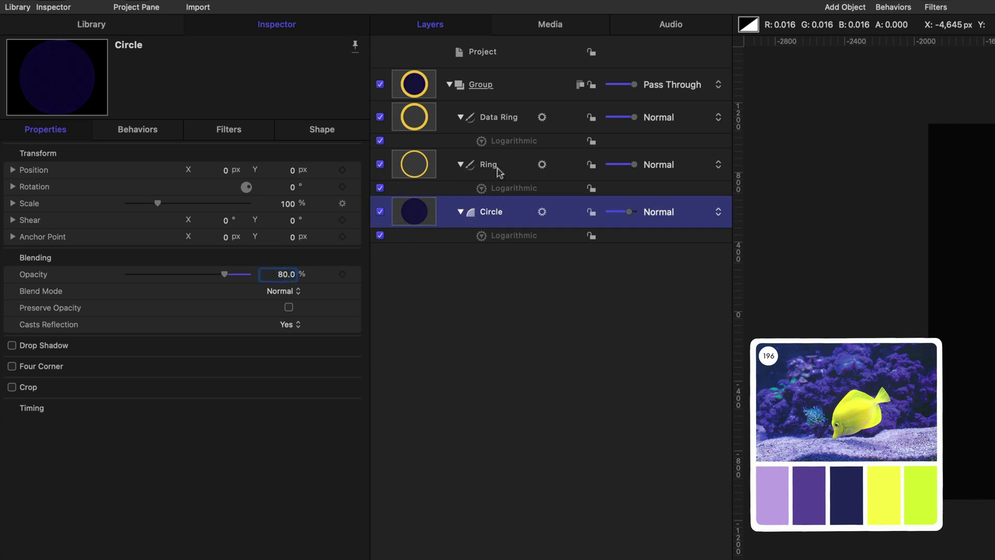
- Hide the Data Ring layer and change the Ring's outline color to the purple with hex code 634791
{"action": "left_click", "coordinate": [494, 165]}
{"action": "left_click", "coordinate": [324, 129]}
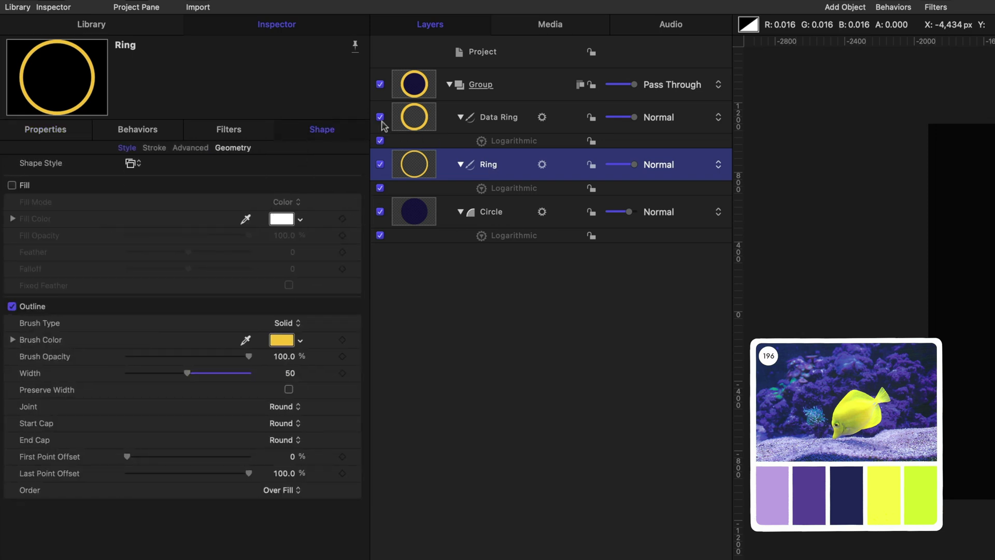
{"action": "left_click", "coordinate": [381, 119]}
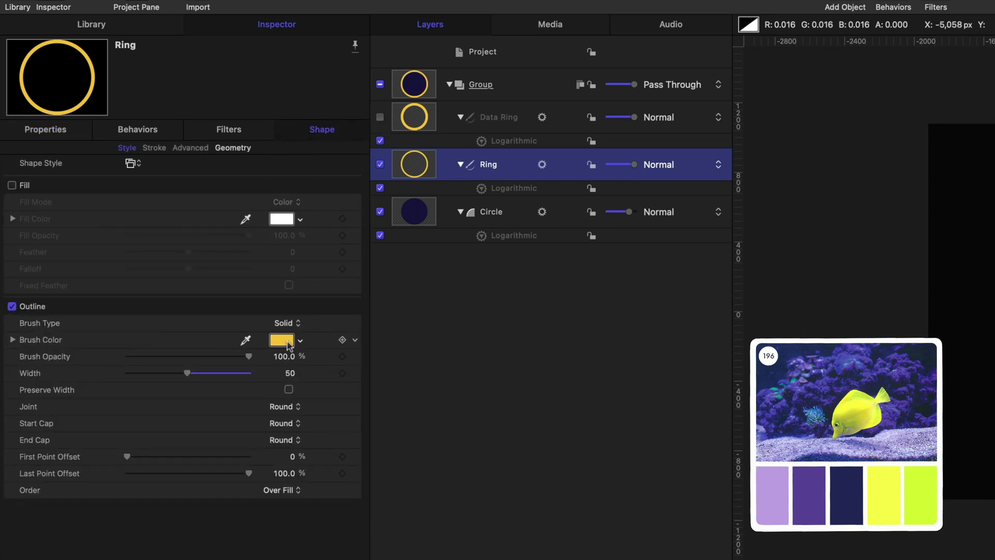
{"action": "left_click", "coordinate": [288, 347]}
{"action": "left_click", "coordinate": [889, 215]}
{"action": "type", "text": "634791"}
{"action": "key", "text": "Return"}
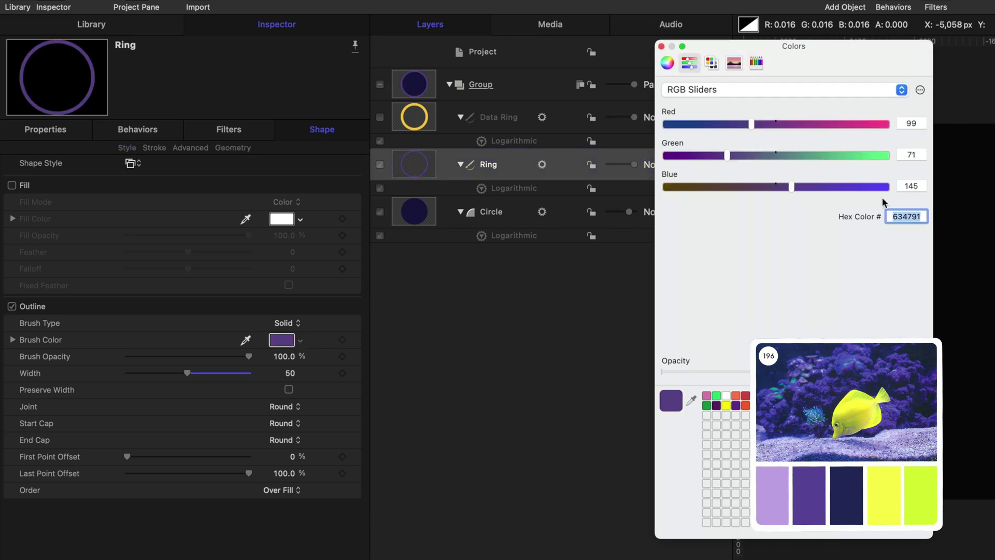
- Show the Data Ring layer again and change its outline color to the light purple with hex code d0bbff
{"action": "left_click", "coordinate": [481, 128]}
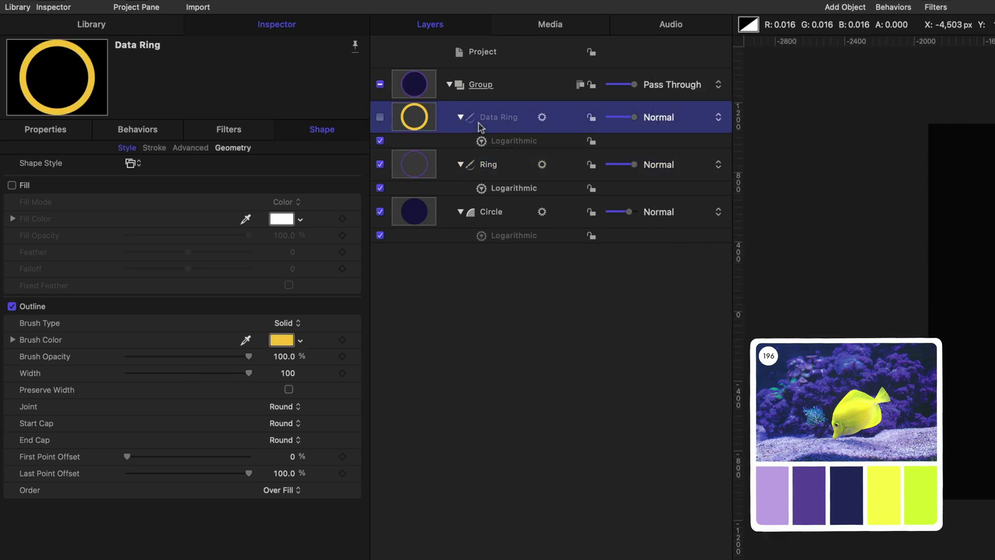
{"action": "left_click", "coordinate": [380, 117]}
{"action": "left_click", "coordinate": [282, 340]}
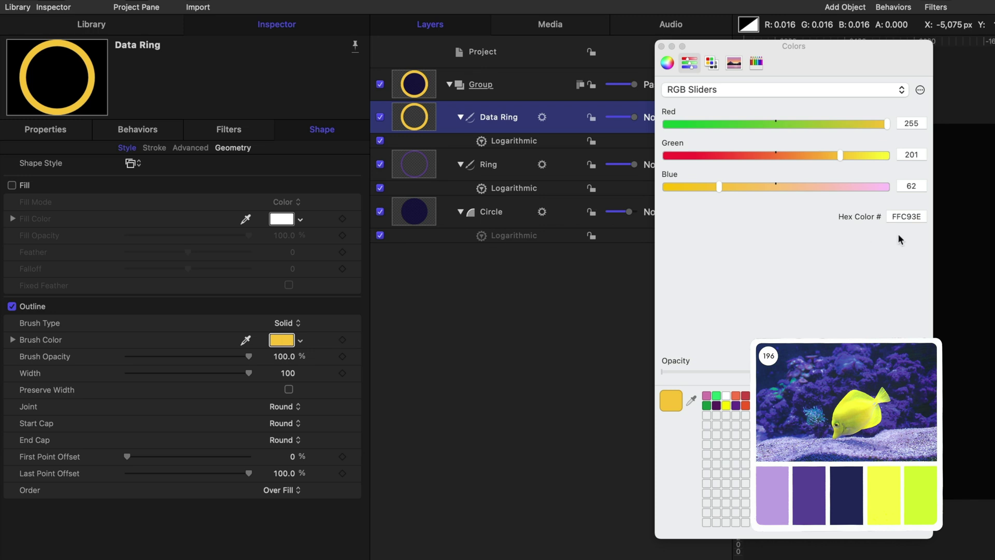
{"action": "double_click", "coordinate": [906, 216]}
{"action": "type", "text": "d0bbff"}
{"action": "key", "text": "Return"}
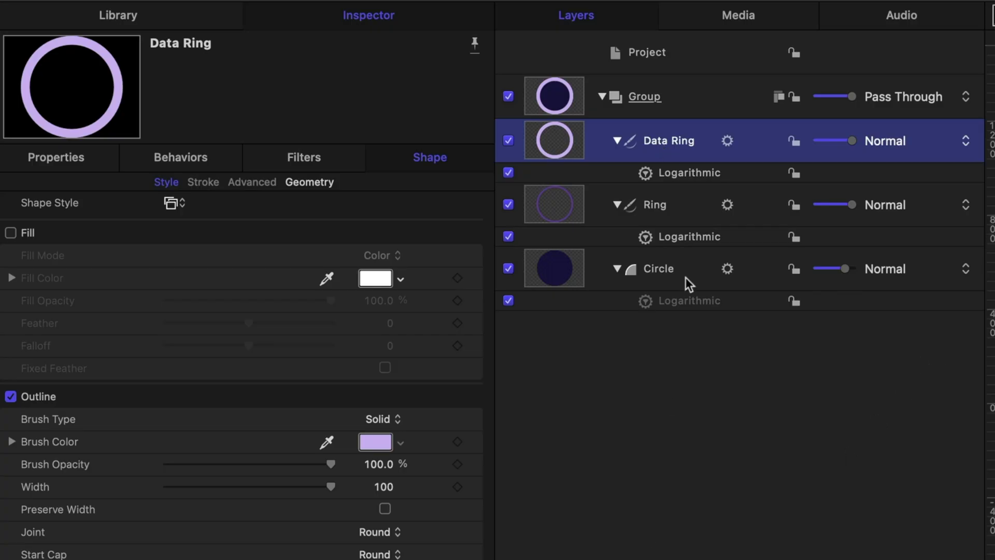
- Delete the Data Ring's Logarithmic behavior and add its outline's Last Point Offset to a slider in a new rig
{"action": "left_click", "coordinate": [671, 179]}
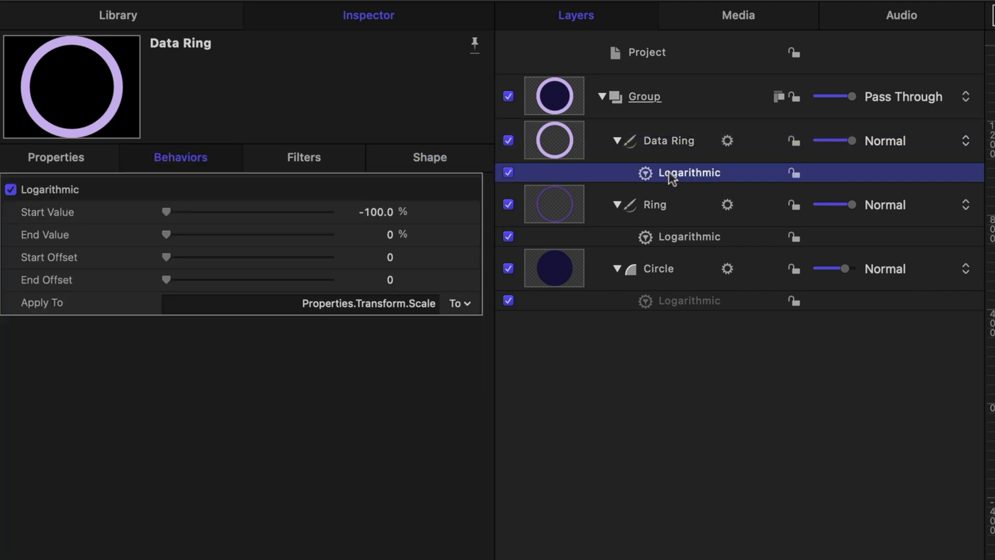
{"action": "key", "text": "Delete"}
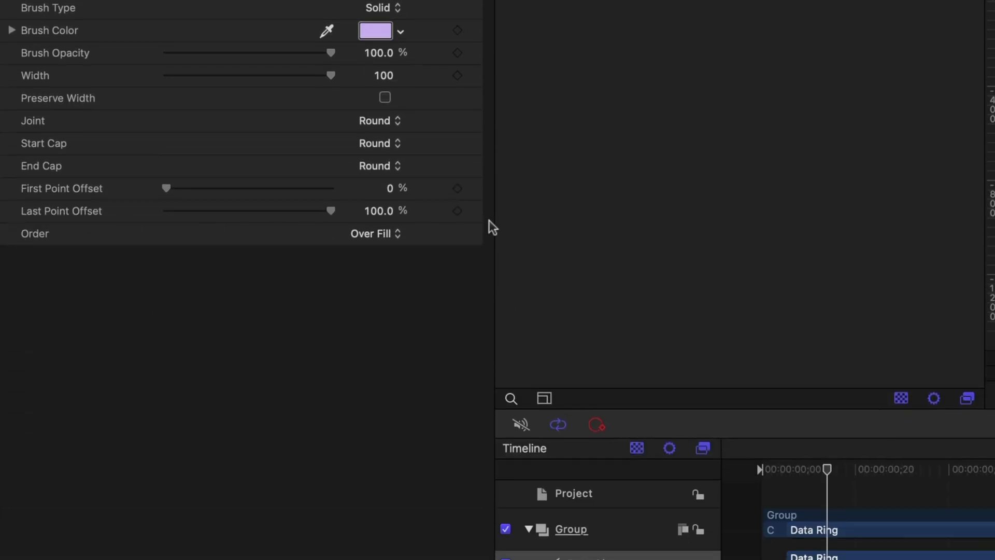
{"action": "left_click", "coordinate": [475, 213]}
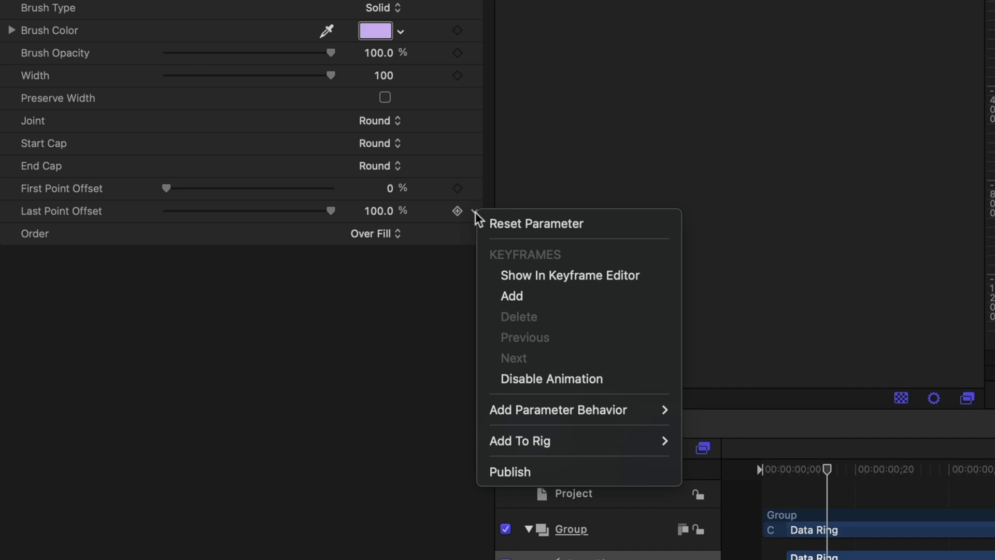
{"action": "mouse_move", "coordinate": [521, 438]}
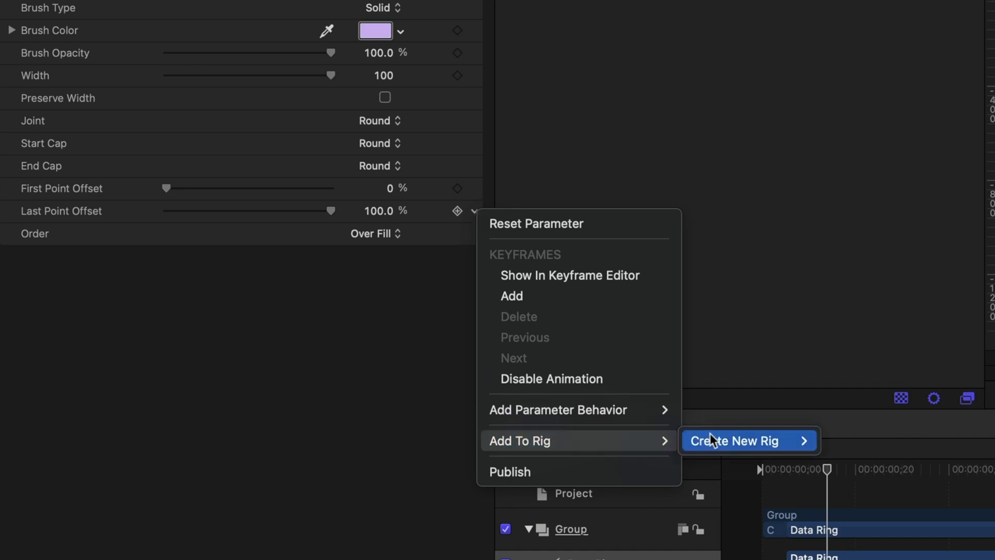
{"action": "mouse_move", "coordinate": [726, 434]}
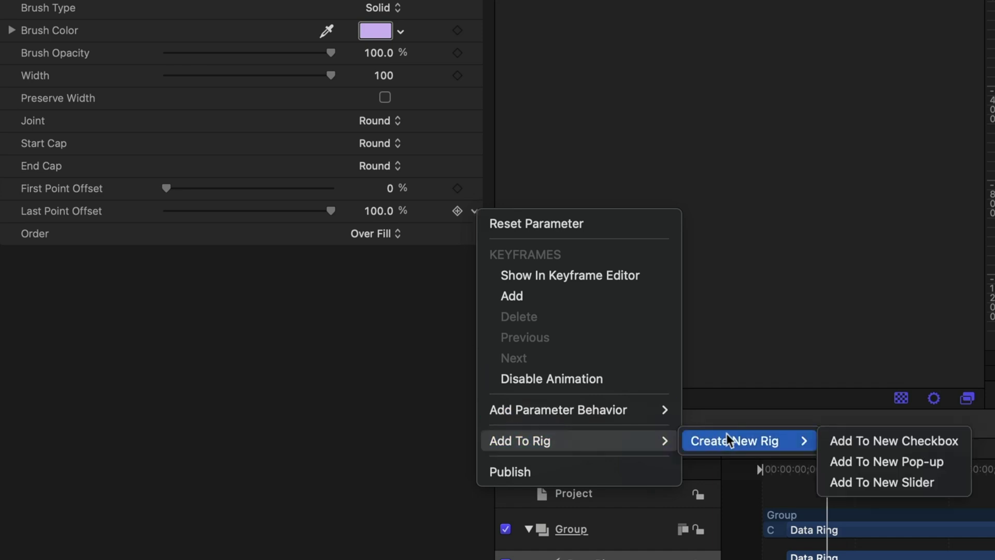
{"action": "left_click", "coordinate": [873, 477]}
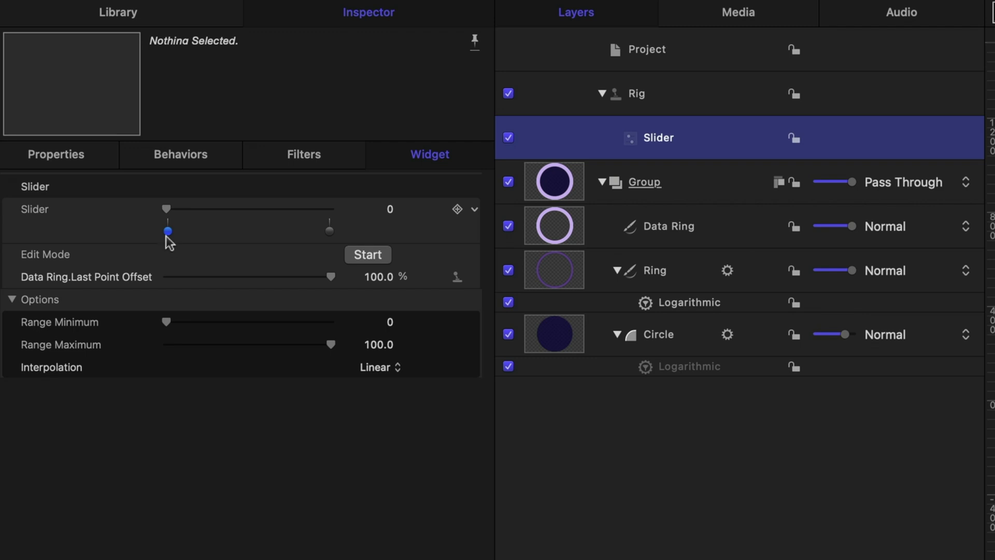
- Set the Data Ring's Last Point Offset to 0% for the rig slider's start snapshot in rig edit mode
{"action": "left_click", "coordinate": [361, 257]}
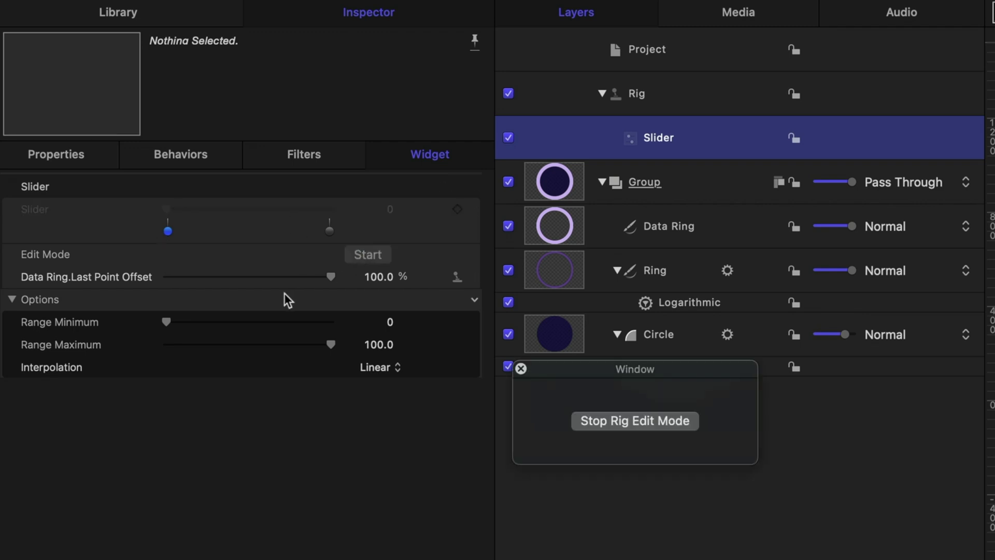
{"action": "left_click_drag", "start_coordinate": [328, 278], "coordinate": [165, 282]}
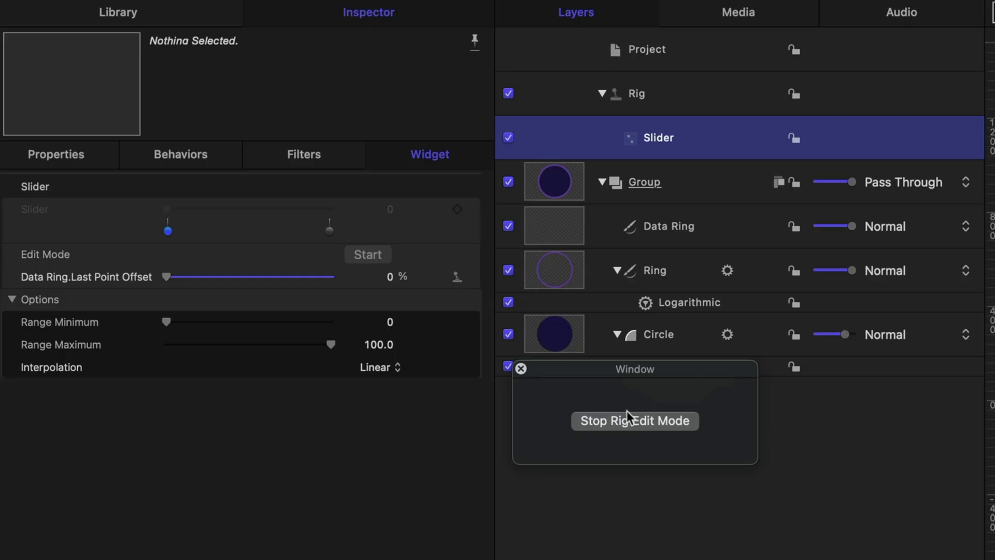
{"action": "left_click", "coordinate": [265, 211]}
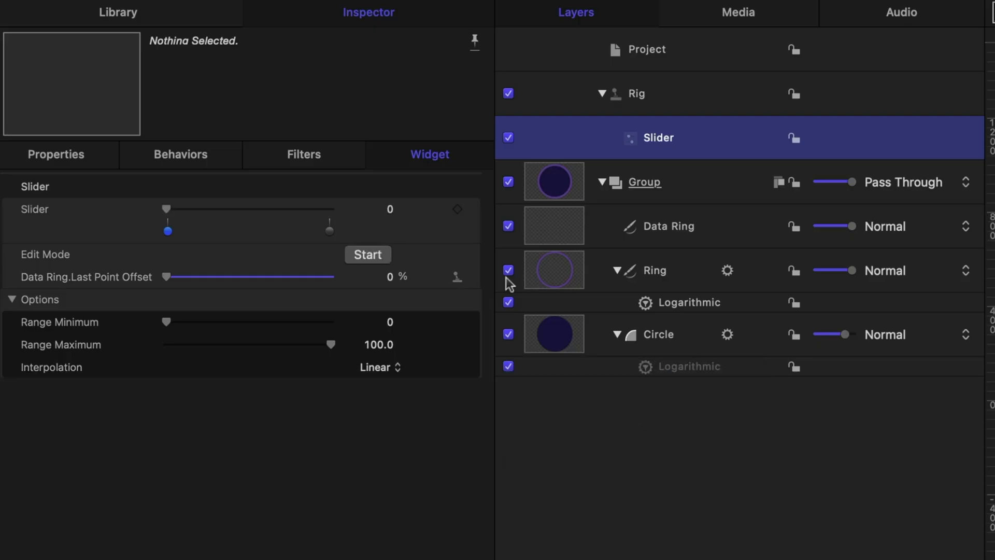
- Select the rig slider's end snapshot and lower the slider from there to about 91.5 to test the Data Ring
{"action": "left_click", "coordinate": [329, 231]}
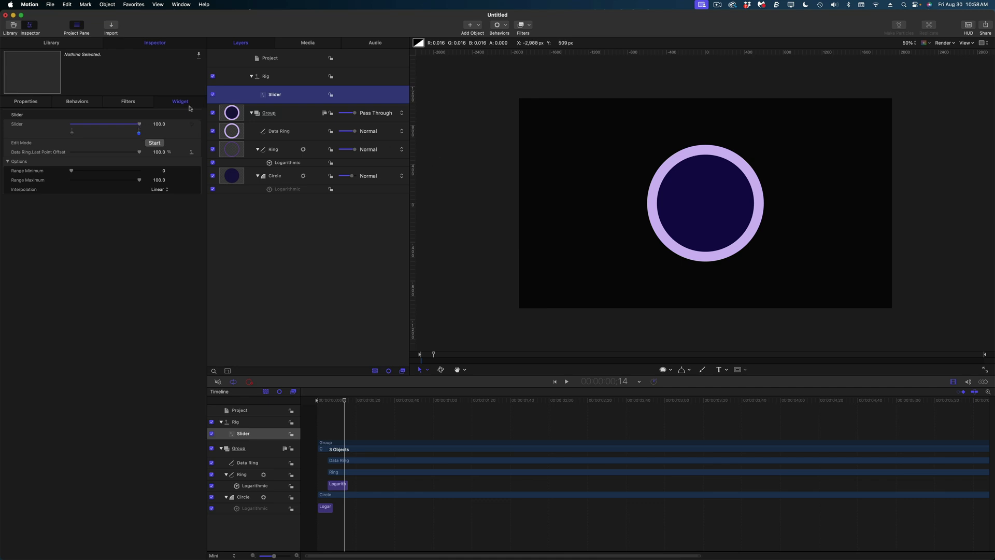
{"action": "mouse_move", "coordinate": [140, 125]}
{"action": "left_mouse_down"}
{"action": "mouse_move", "coordinate": [80, 127]}
{"action": "mouse_move", "coordinate": [143, 129]}
{"action": "left_mouse_up"}
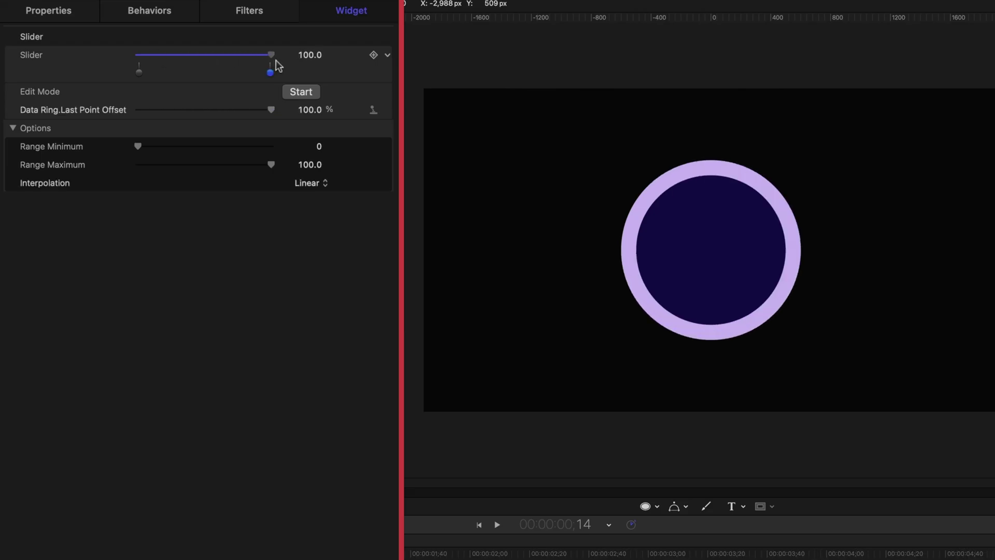
{"action": "left_click_drag", "start_coordinate": [278, 65], "coordinate": [260, 56]}
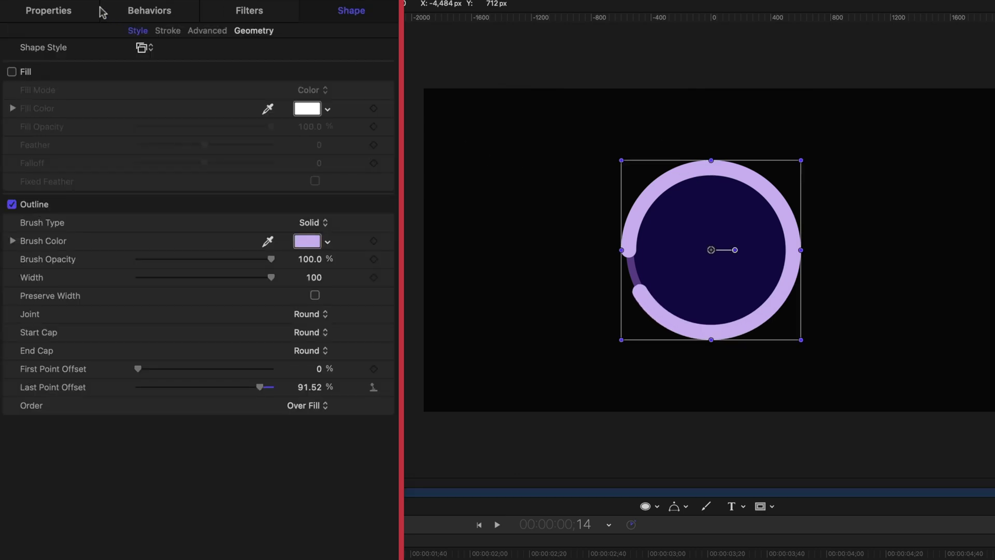
- Set the Data Ring's rotation to -90° so that it starts at the top of the circle
{"action": "left_click", "coordinate": [82, 15]}
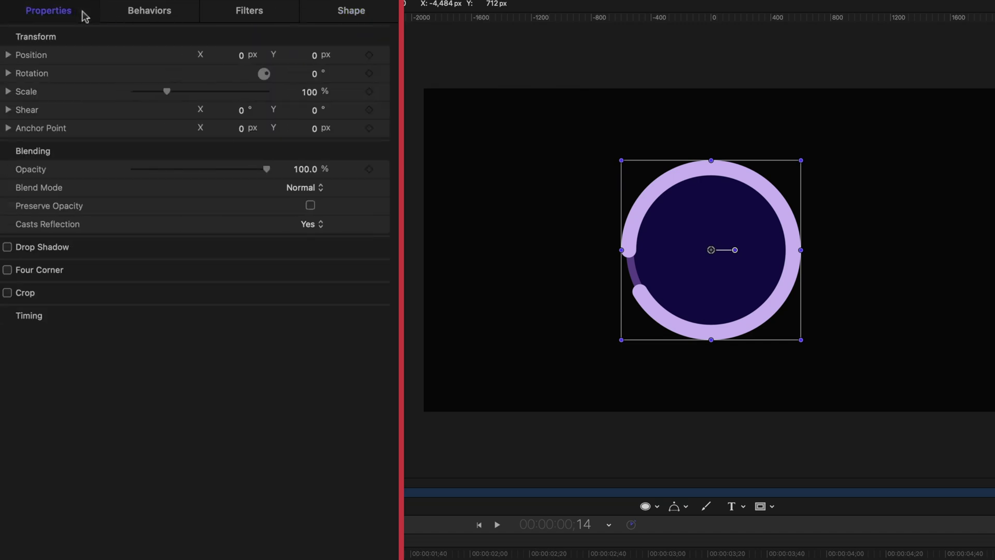
{"action": "left_click", "coordinate": [321, 74]}
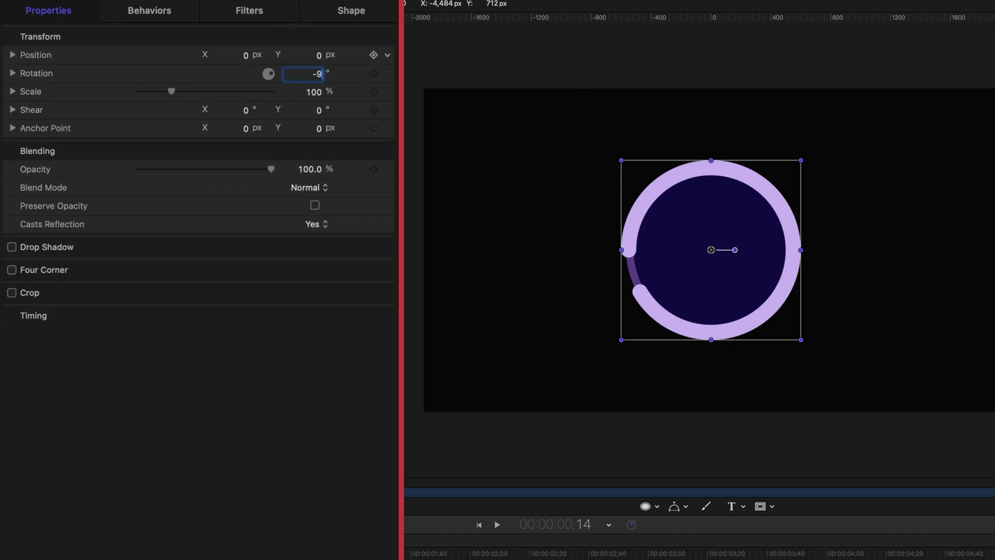
{"action": "key", "text": "Return"}
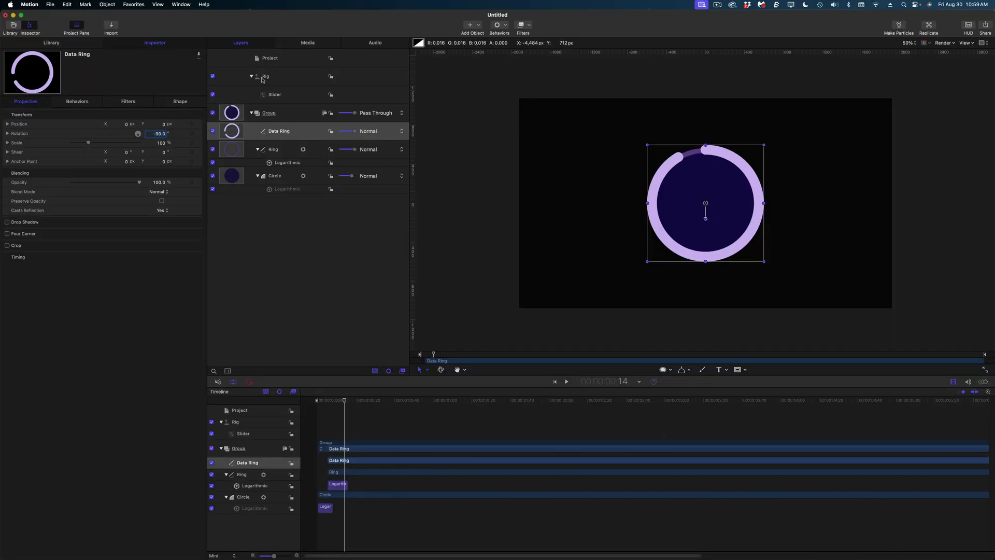
- Lower the rig's slider to about 75 to test the rotated Data Ring
{"action": "left_click", "coordinate": [262, 80]}
{"action": "mouse_move", "coordinate": [138, 146]}
{"action": "left_mouse_down"}
{"action": "mouse_move", "coordinate": [83, 147]}
{"action": "mouse_move", "coordinate": [133, 148]}
{"action": "left_mouse_up"}
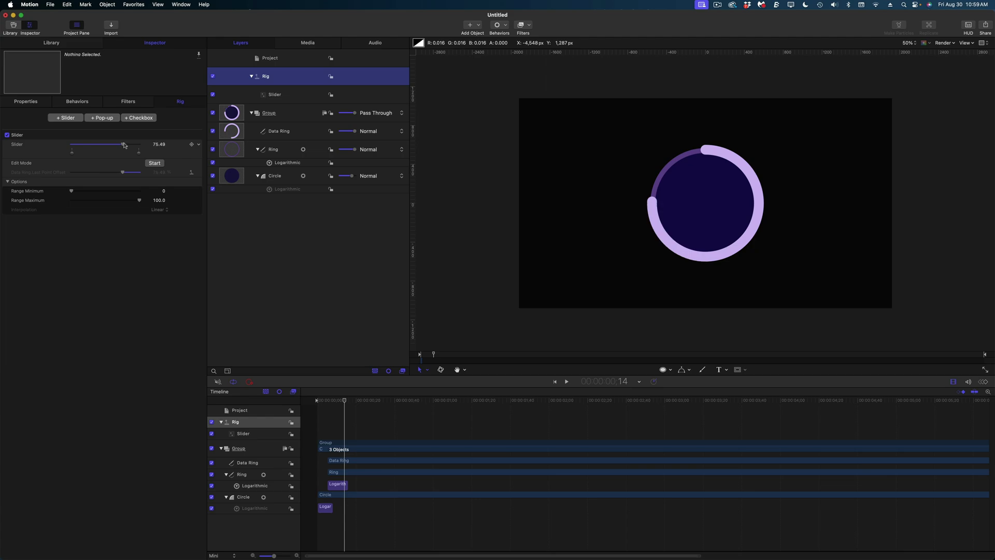
- Apply the Write On shape behavior to the Data Ring
{"action": "left_click", "coordinate": [283, 220]}
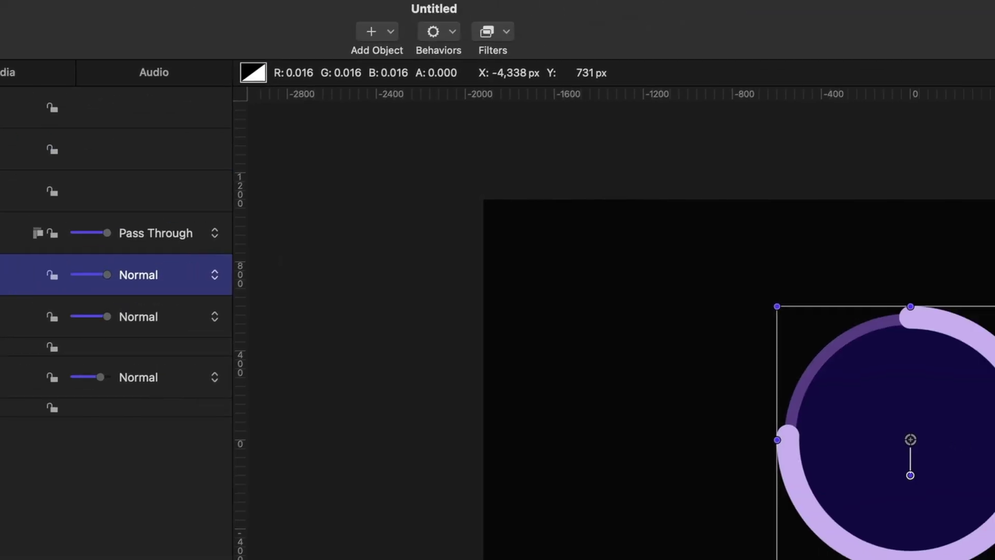
{"action": "left_click", "coordinate": [449, 31]}
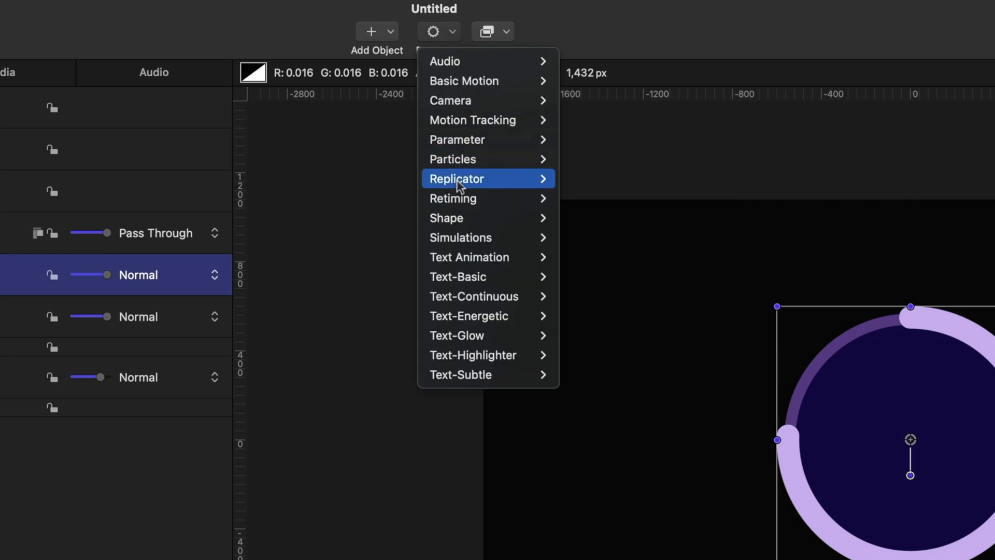
{"action": "mouse_move", "coordinate": [460, 220]}
{"action": "left_click", "coordinate": [624, 376]}
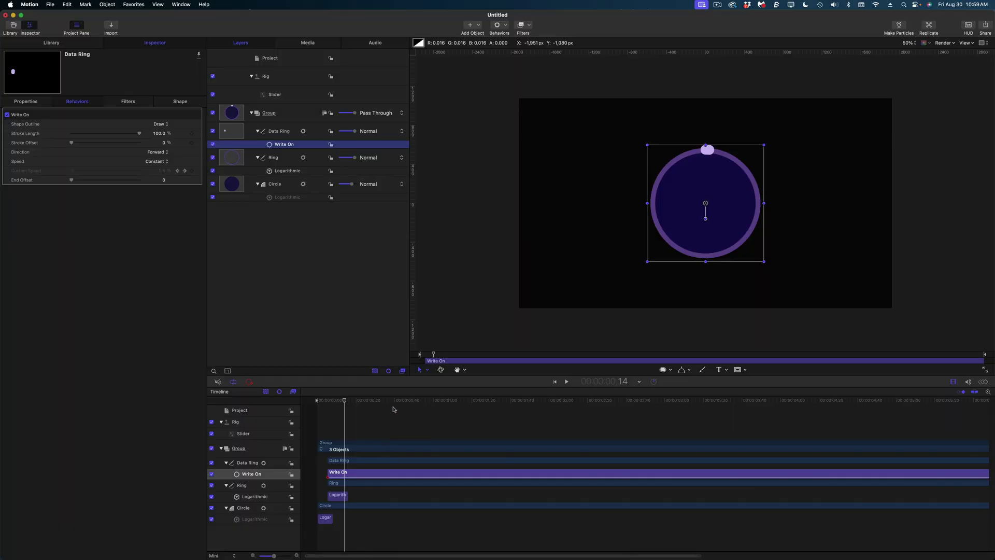
- Trim the Data Ring's Write On behavior to end at frame 25, 20 frames after the ring starts
{"action": "left_click_drag", "start_coordinate": [360, 402], "coordinate": [328, 405]}
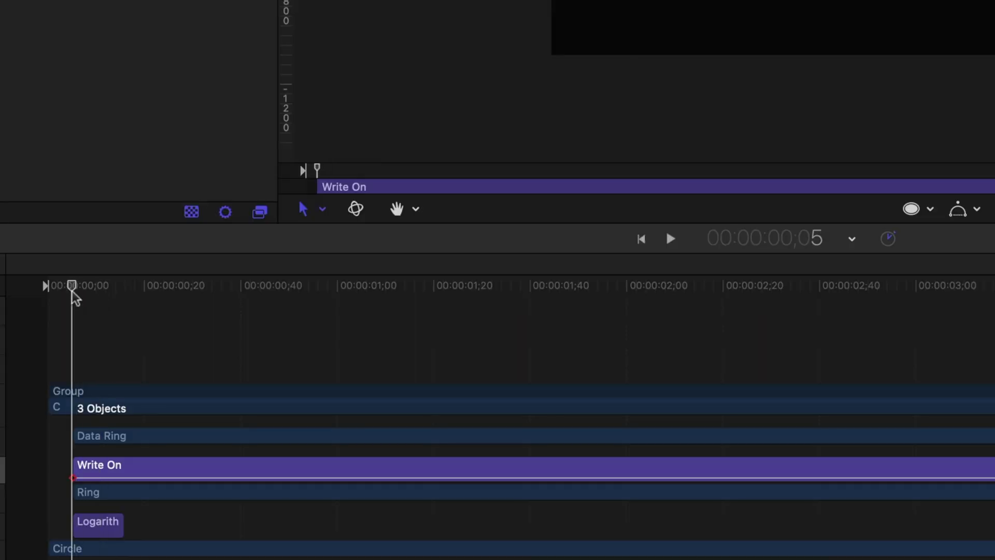
{"action": "left_click", "coordinate": [125, 438]}
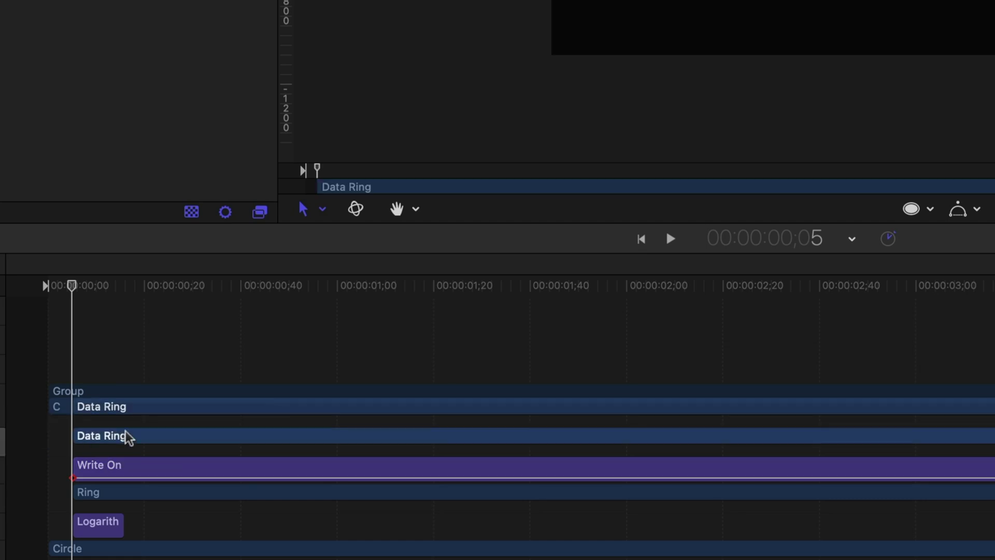
{"action": "key", "text": "shift+Right"}
{"action": "key", "text": "shift+Right"}
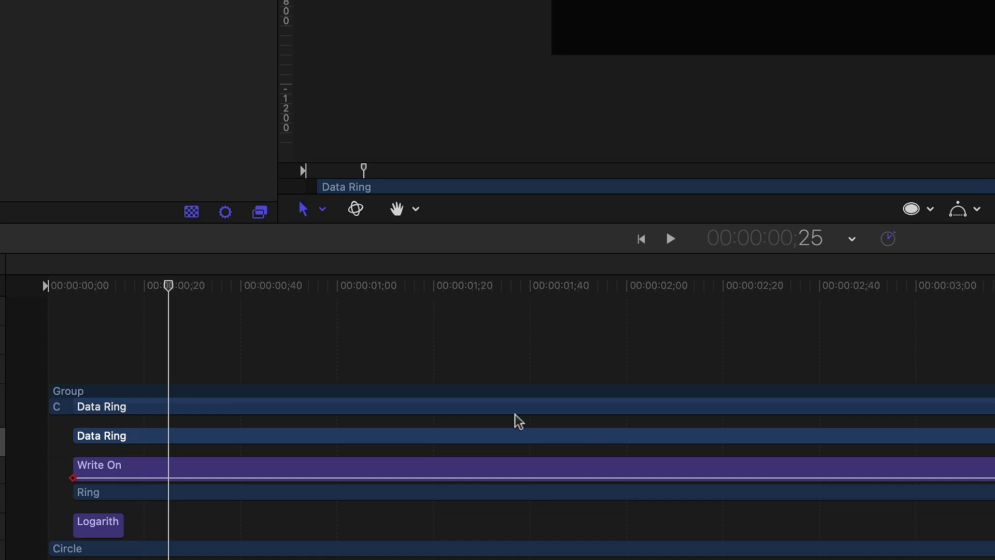
{"action": "left_click", "coordinate": [308, 468]}
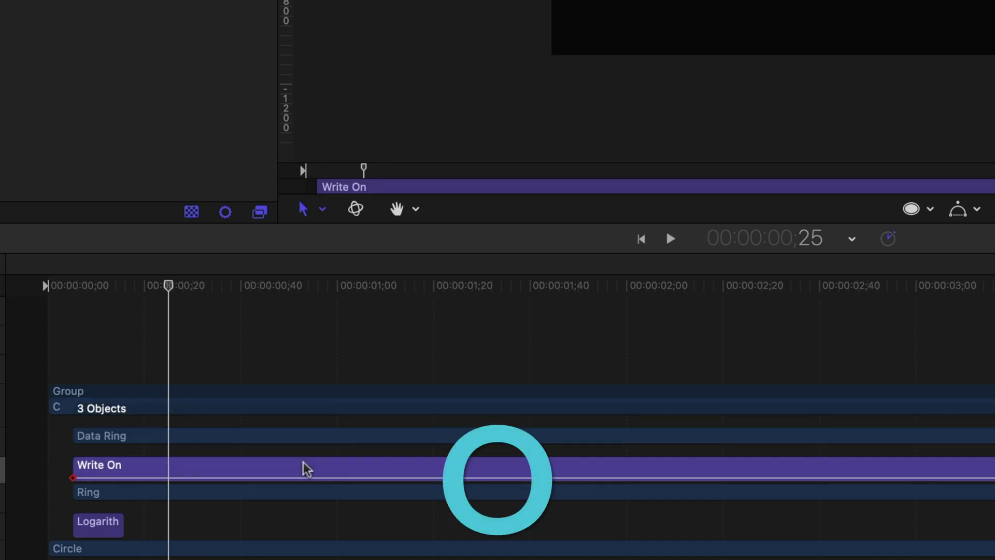
{"action": "key", "text": "alt+bracketright"}
{"action": "key", "text": "Home"}
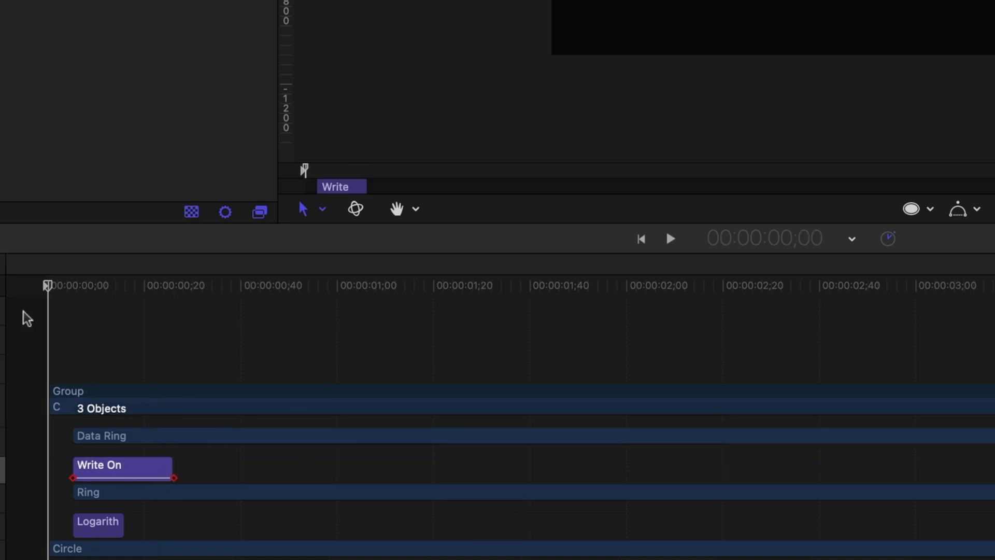
- Preview the write-on animation from the start, and set the rig's slider to 50 with the playhead at frame 25
{"action": "key", "text": "space"}
{"action": "key", "text": "space"}
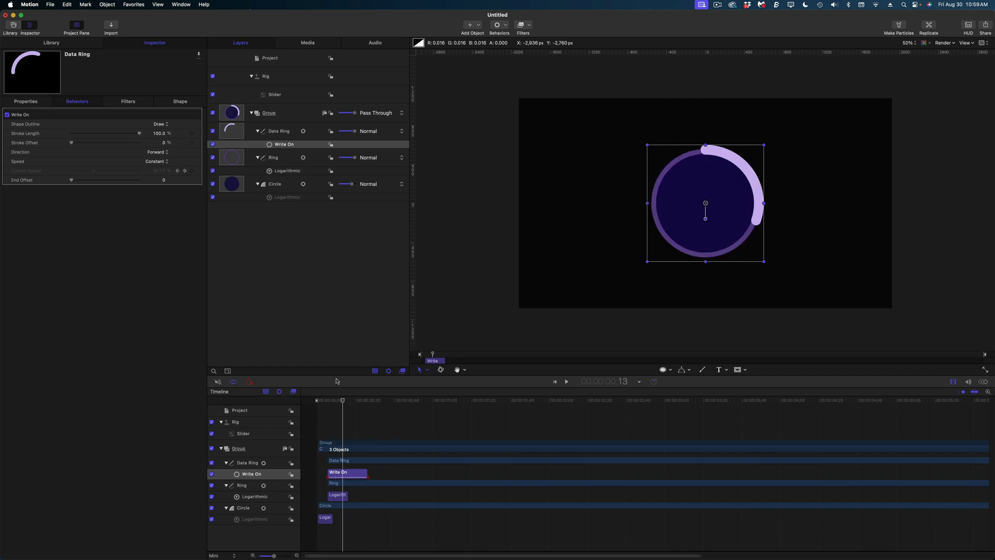
{"action": "left_click", "coordinate": [278, 79]}
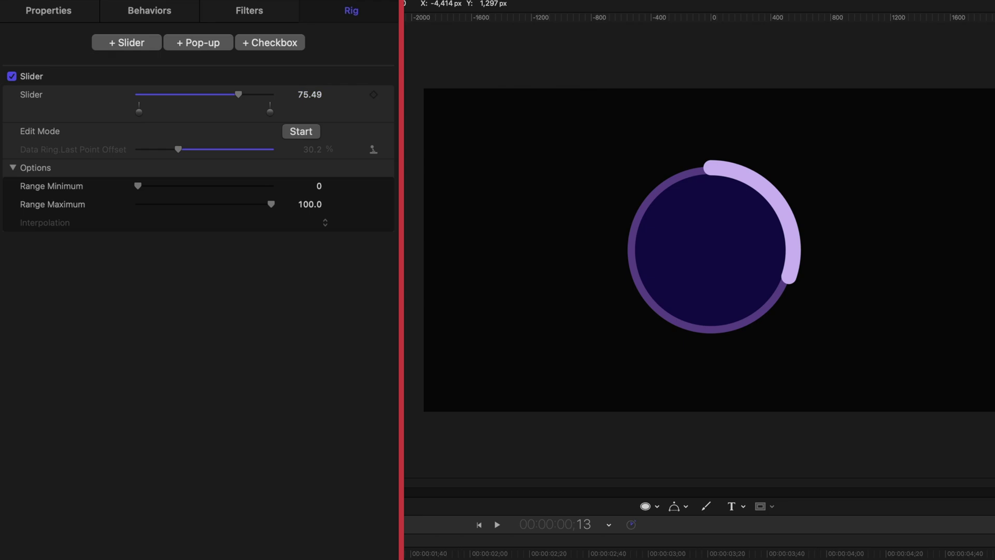
{"action": "left_click_drag", "start_coordinate": [345, 404], "coordinate": [376, 404]}
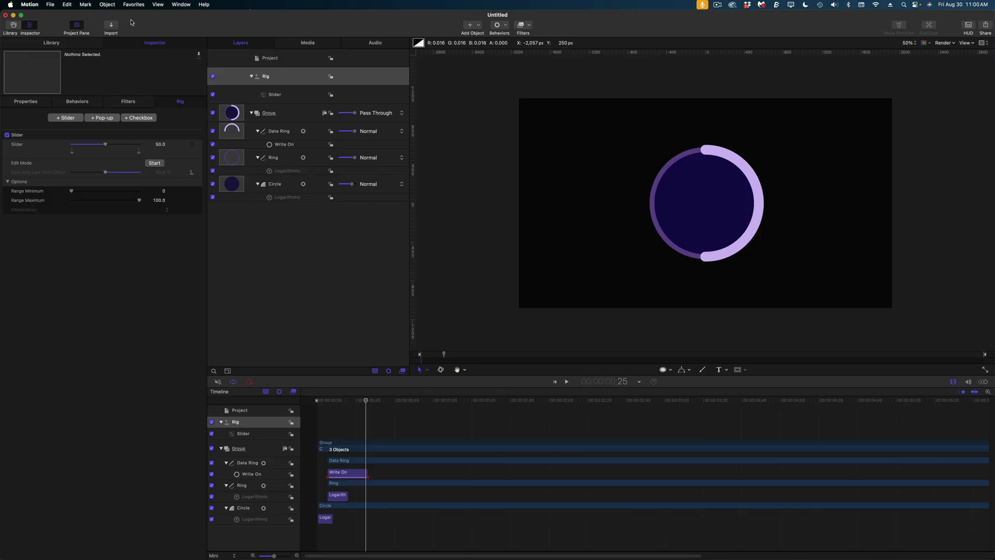
- Add the Numbers generator from the library to the group, above the Data Ring
{"action": "left_click", "coordinate": [81, 42]}
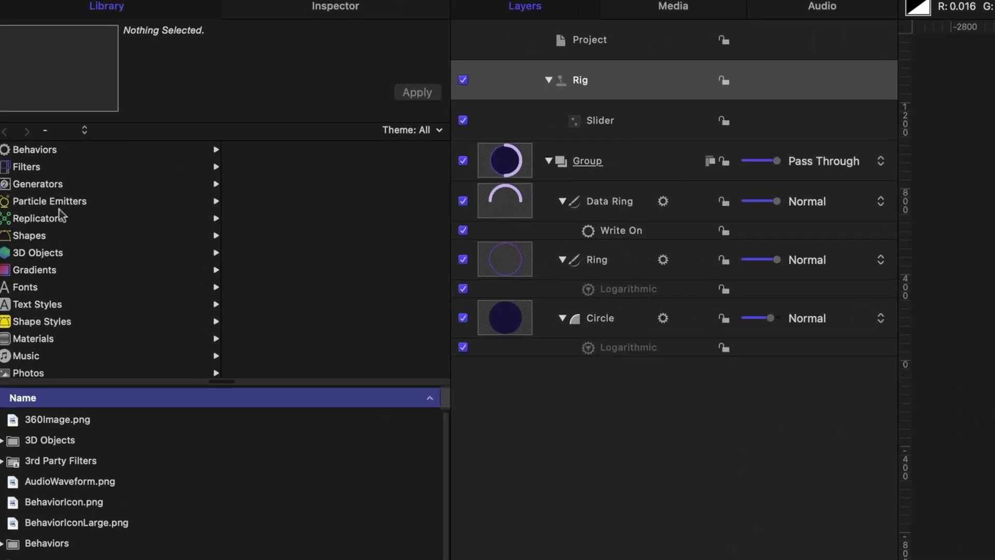
{"action": "left_click", "coordinate": [52, 186]}
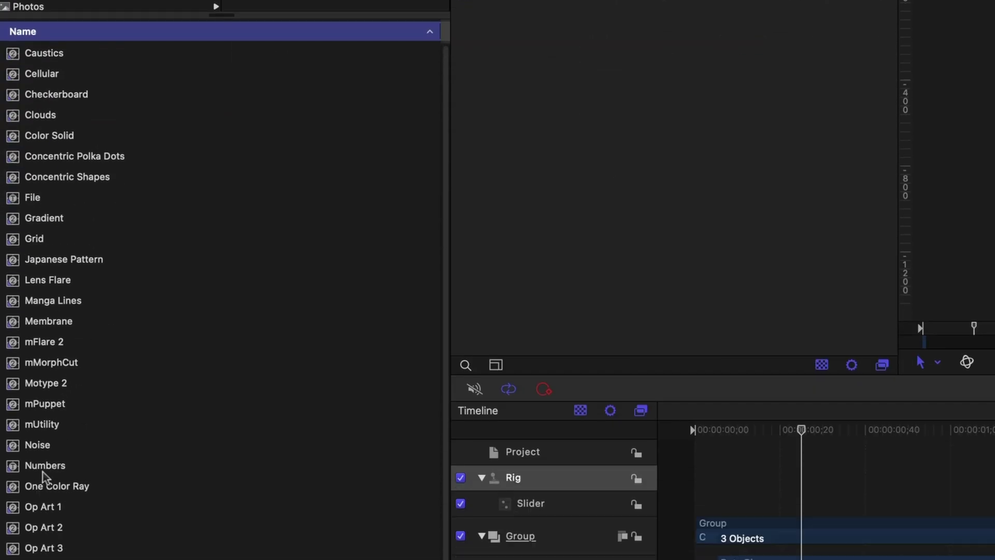
{"action": "left_click_drag", "start_coordinate": [42, 472], "coordinate": [597, 163]}
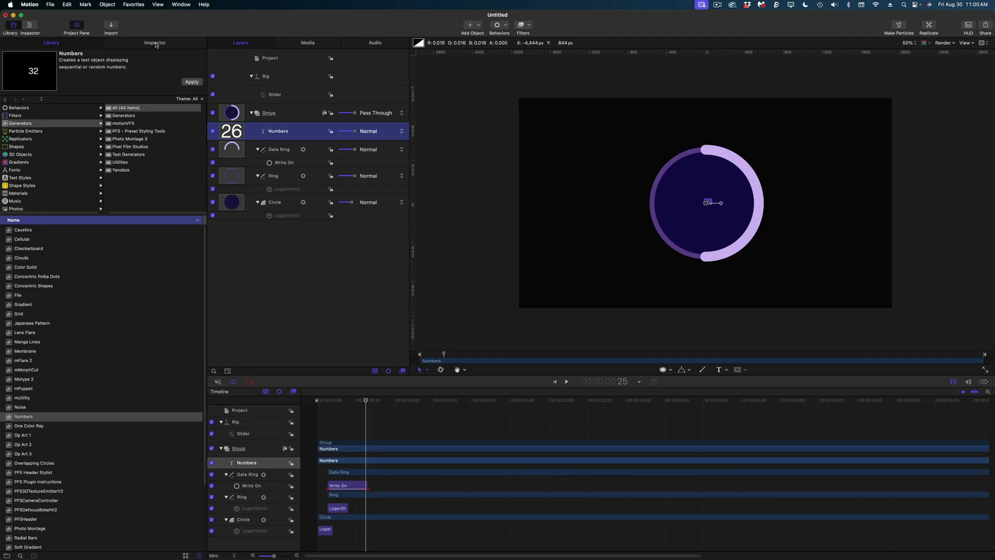
- Set the font size of the Numbers text to 250
{"action": "left_click", "coordinate": [156, 43]}
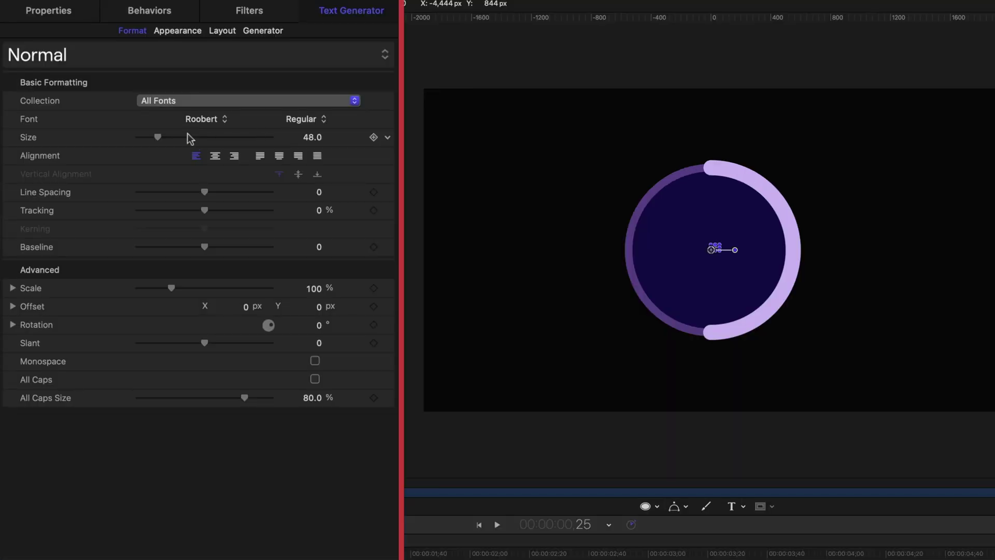
{"action": "left_click_drag", "start_coordinate": [189, 137], "coordinate": [211, 137]}
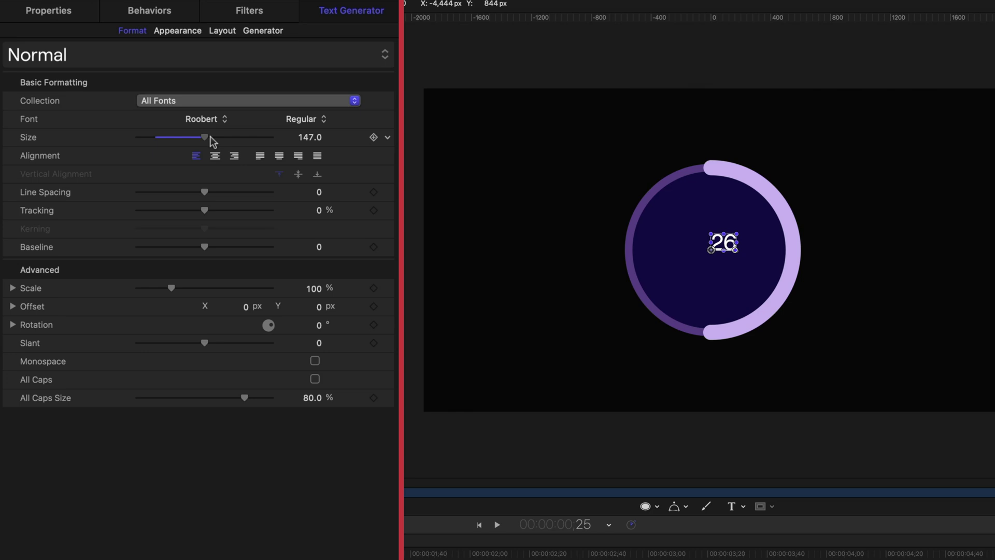
{"action": "left_click", "coordinate": [311, 137]}
{"action": "type", "text": "250"}
{"action": "key", "text": "Return"}
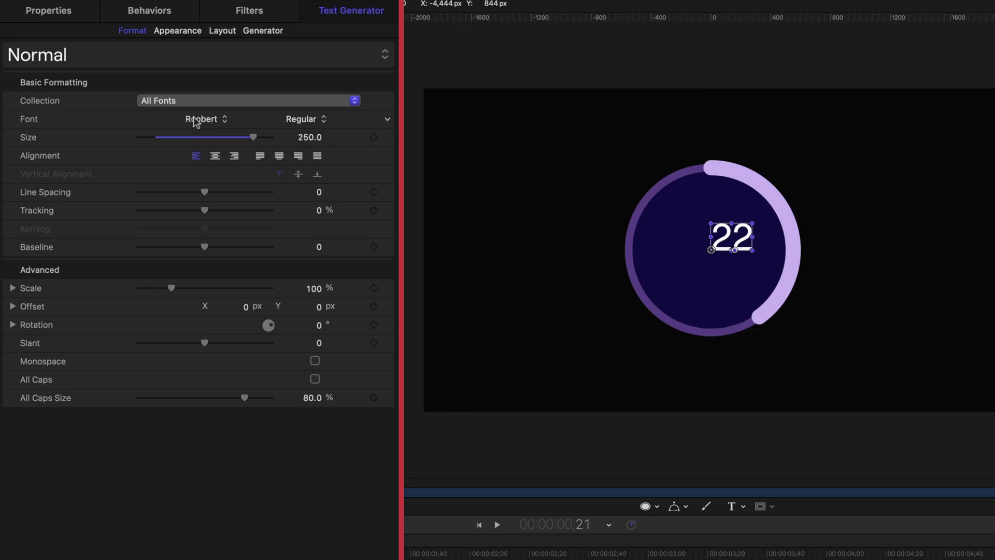
- Change the Numbers font to Montserrat Black and set its alignment to centered
{"action": "left_click", "coordinate": [202, 119]}
{"action": "scroll", "coordinate": [253, 201], "scroll_direction": "up", "scroll_amount": 10}
{"action": "scroll", "coordinate": [253, 196], "scroll_direction": "up", "scroll_amount": 15}
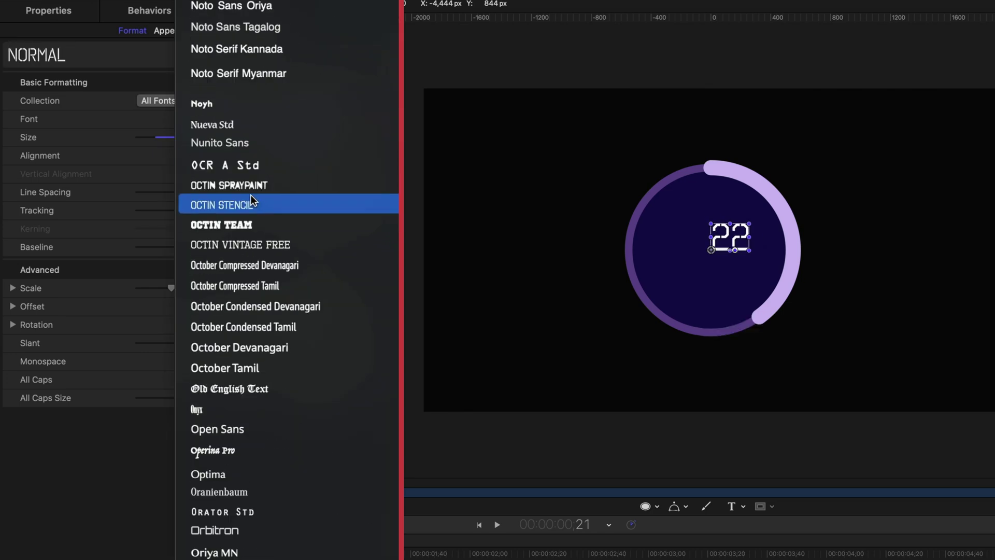
{"action": "scroll", "coordinate": [251, 197], "scroll_direction": "up", "scroll_amount": 8}
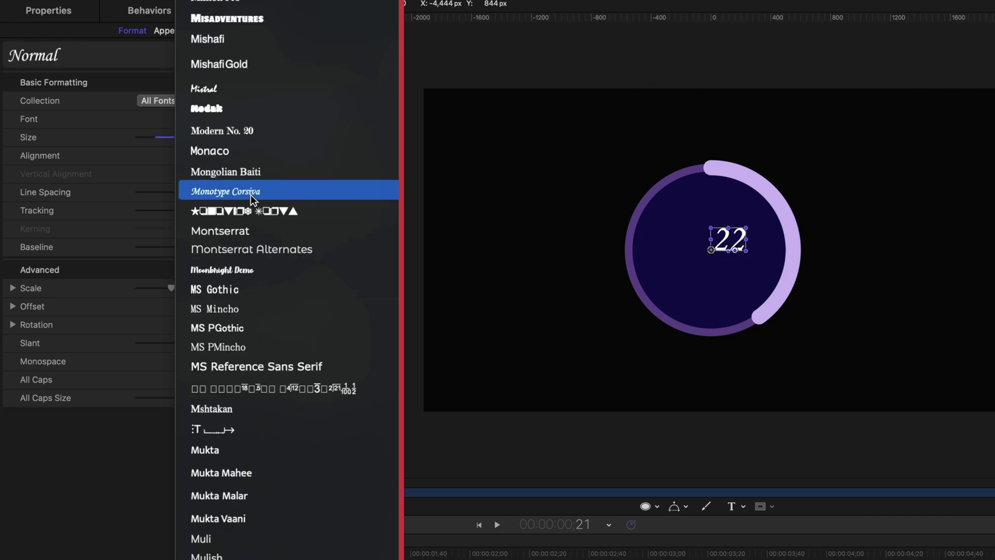
{"action": "left_click", "coordinate": [243, 231]}
{"action": "left_click", "coordinate": [310, 124]}
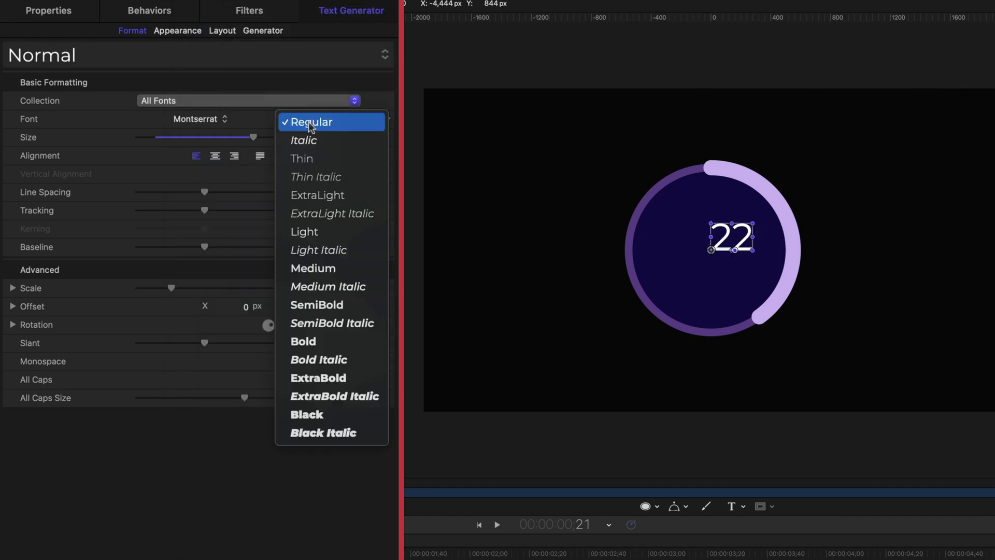
{"action": "left_click", "coordinate": [315, 417]}
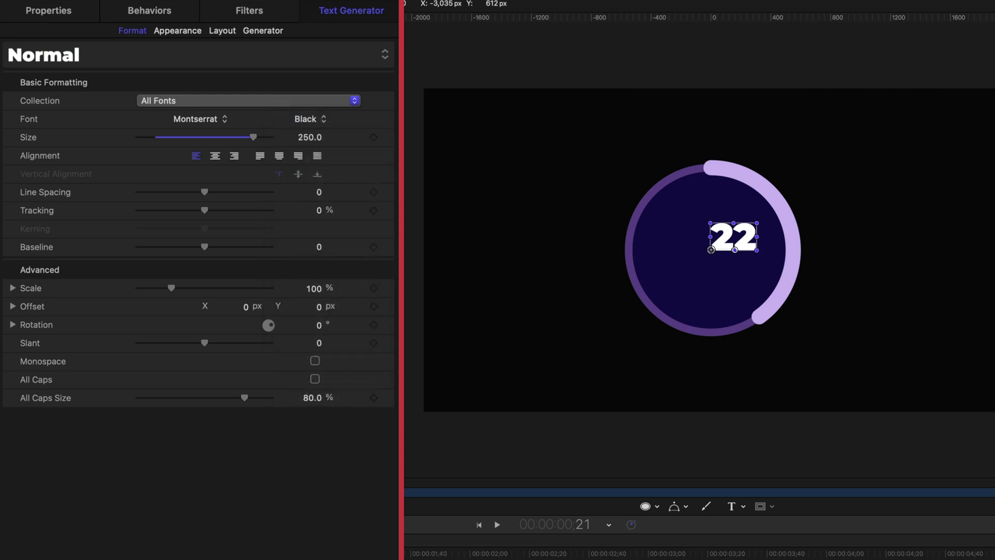
{"action": "left_click", "coordinate": [216, 156]}
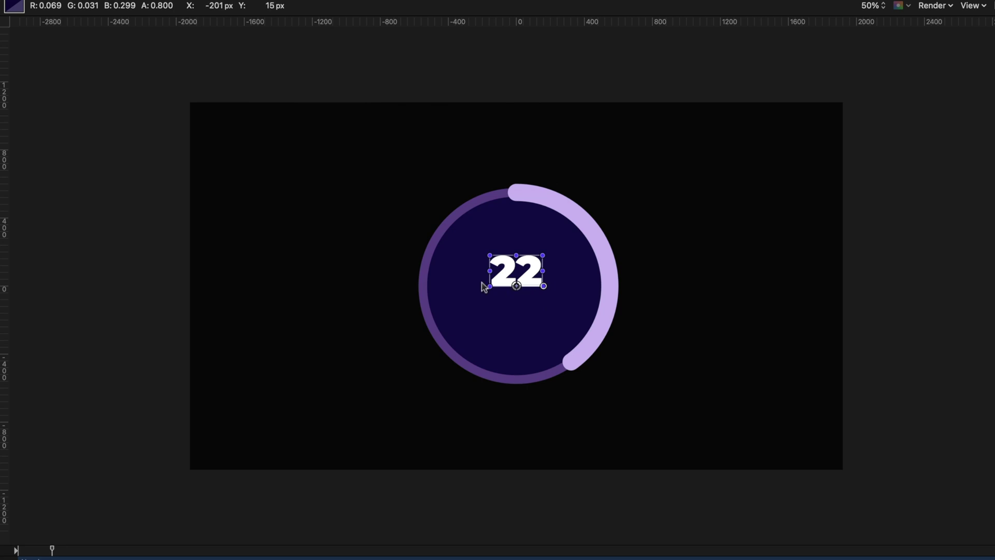
- Center the number vertically in the circle by setting its Y offset to -82.7 px against a temporary horizontal guide
{"action": "left_click_drag", "start_coordinate": [497, 24], "coordinate": [504, 285]}
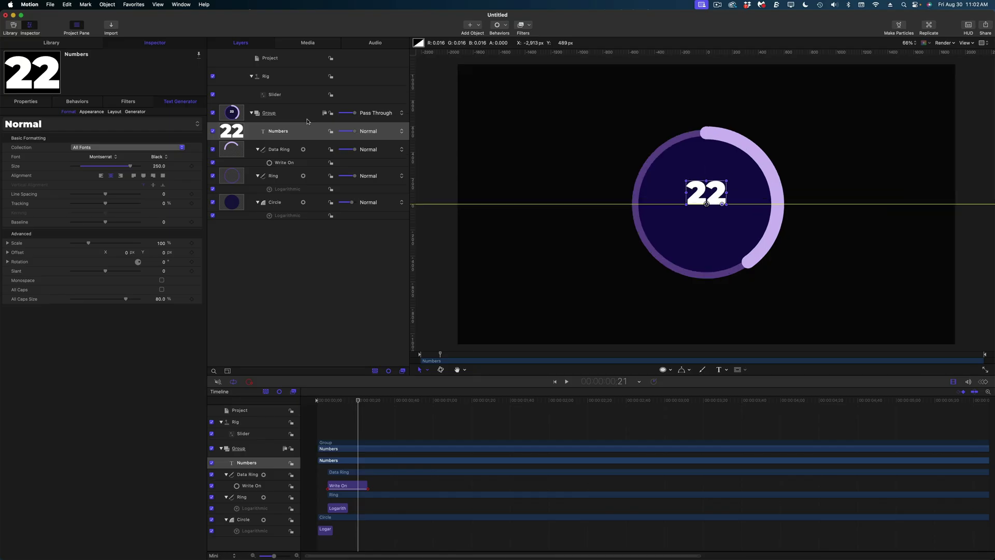
{"action": "key", "text": "super+equal"}
{"action": "key", "text": "super+equal"}
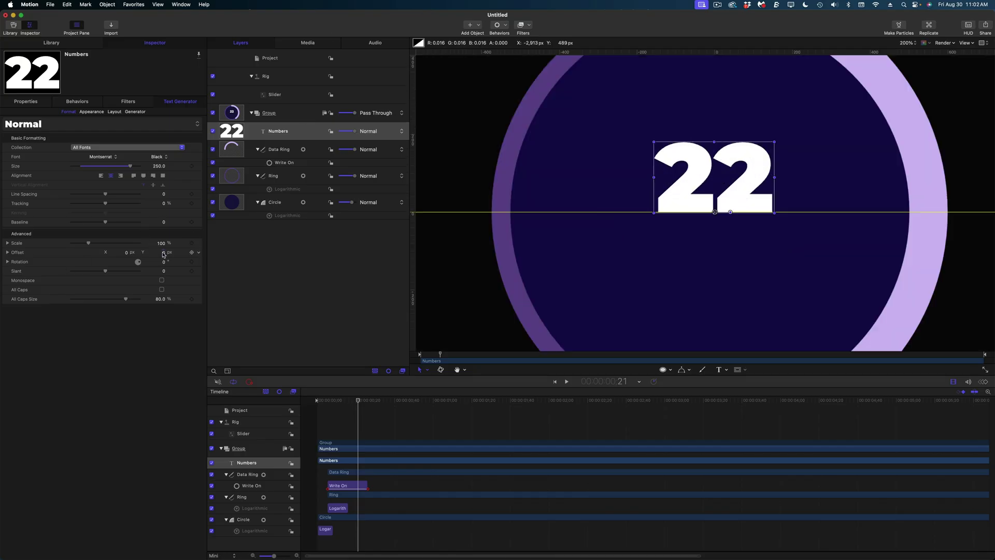
{"action": "left_click_drag", "start_coordinate": [164, 254], "coordinate": [122, 254]}
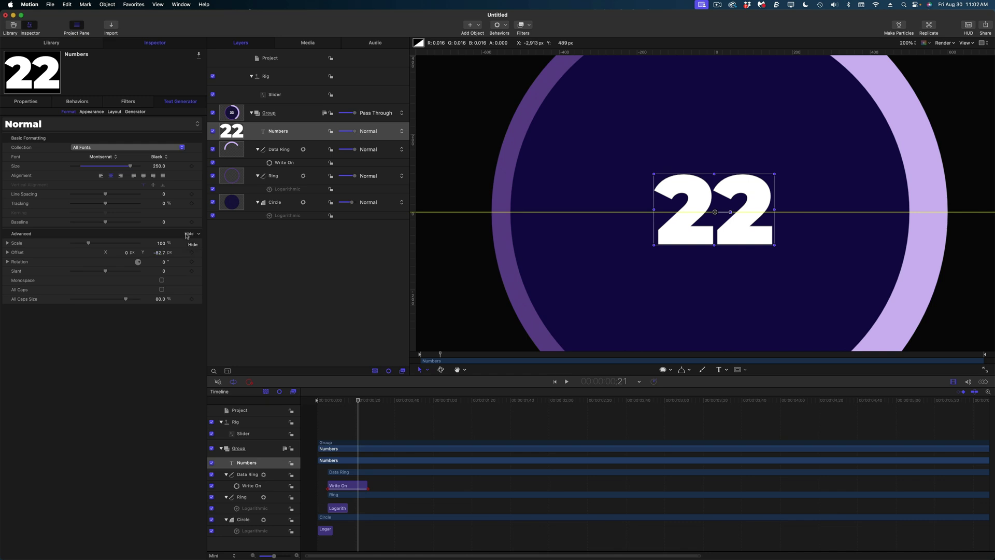
{"action": "key", "text": "super+minus"}
{"action": "key", "text": "super+minus"}
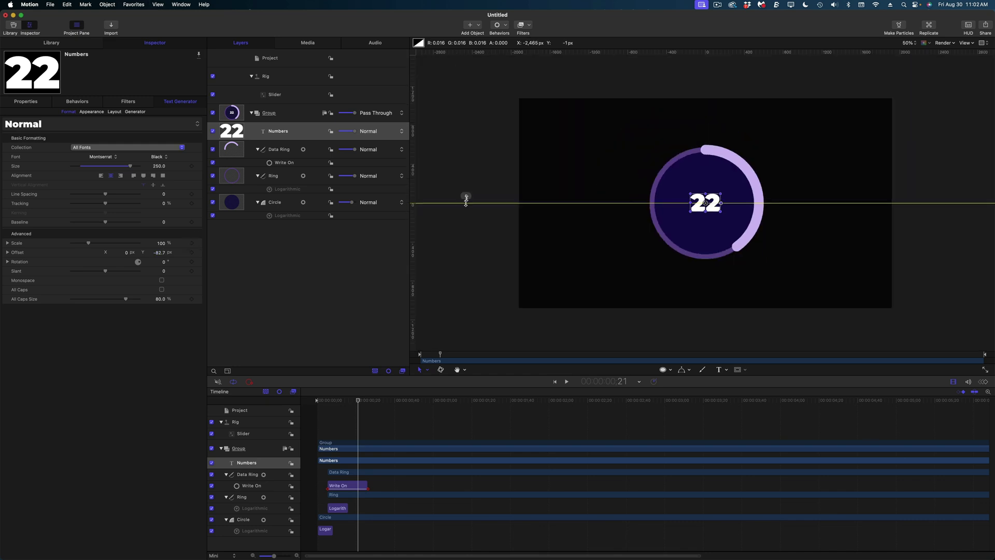
{"action": "left_click_drag", "start_coordinate": [466, 201], "coordinate": [467, 50]}
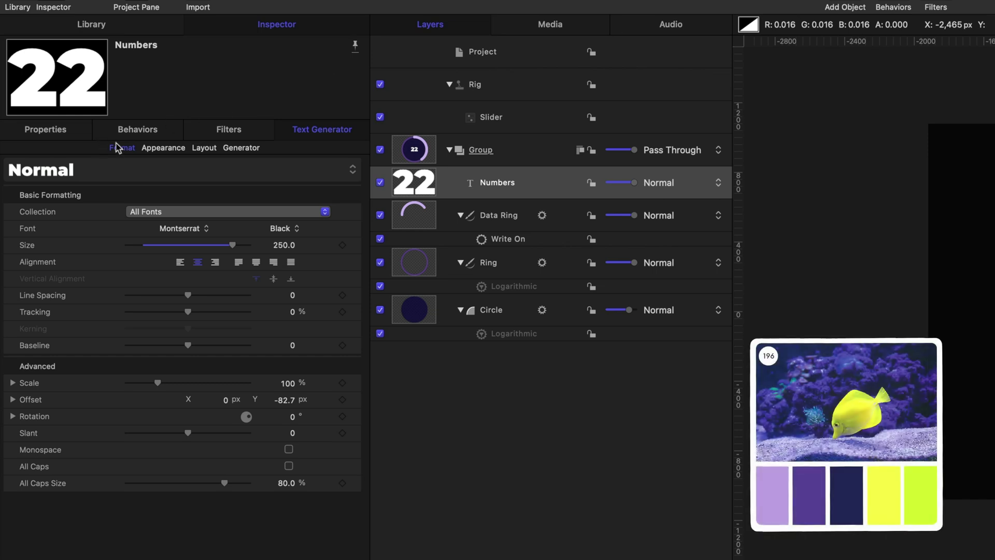
- Set the face color of the Numbers text to yellow, hex e2da51
{"action": "left_click", "coordinate": [164, 149]}
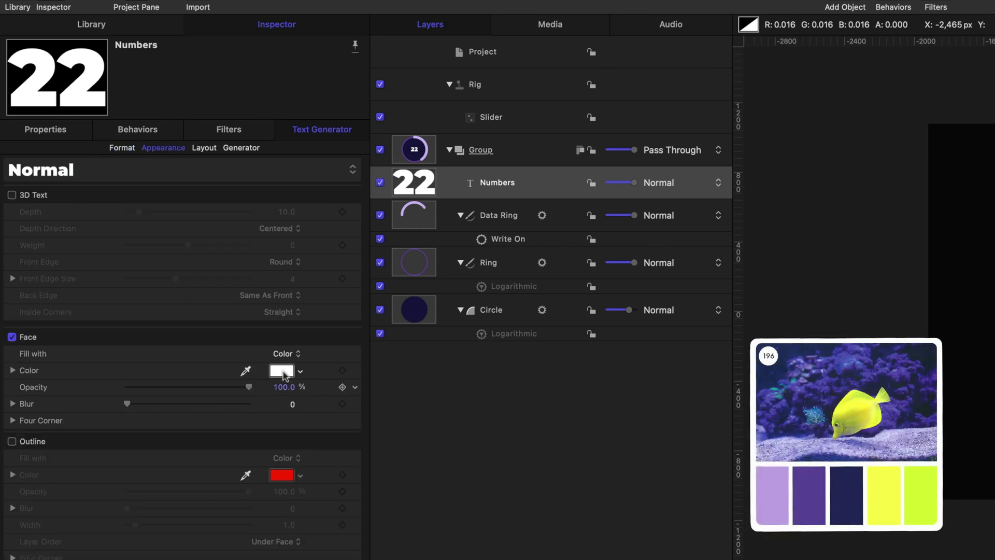
{"action": "left_click", "coordinate": [281, 370]}
{"action": "left_click", "coordinate": [906, 216]}
{"action": "type", "text": "e"}
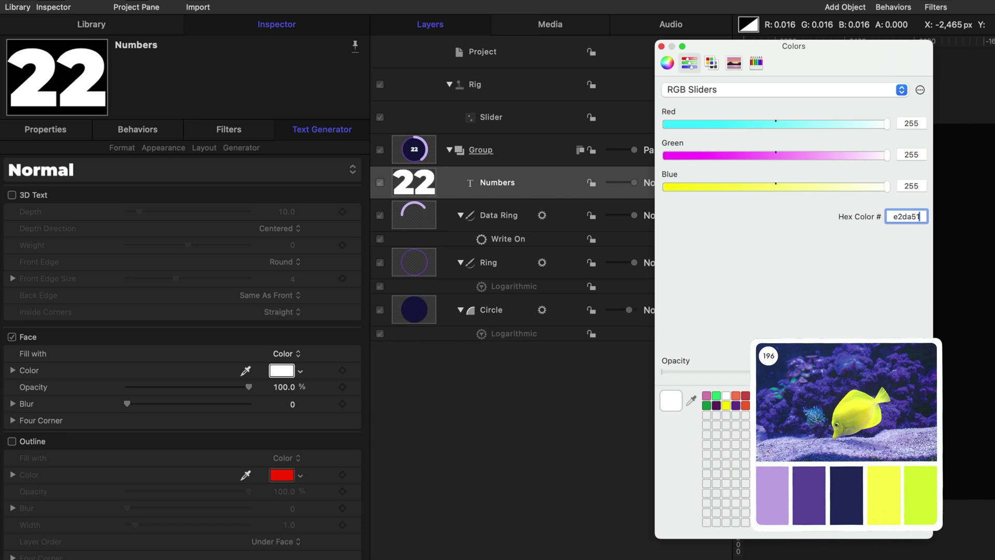
{"action": "type", "text": "2da51"}
{"action": "key", "text": "Return"}
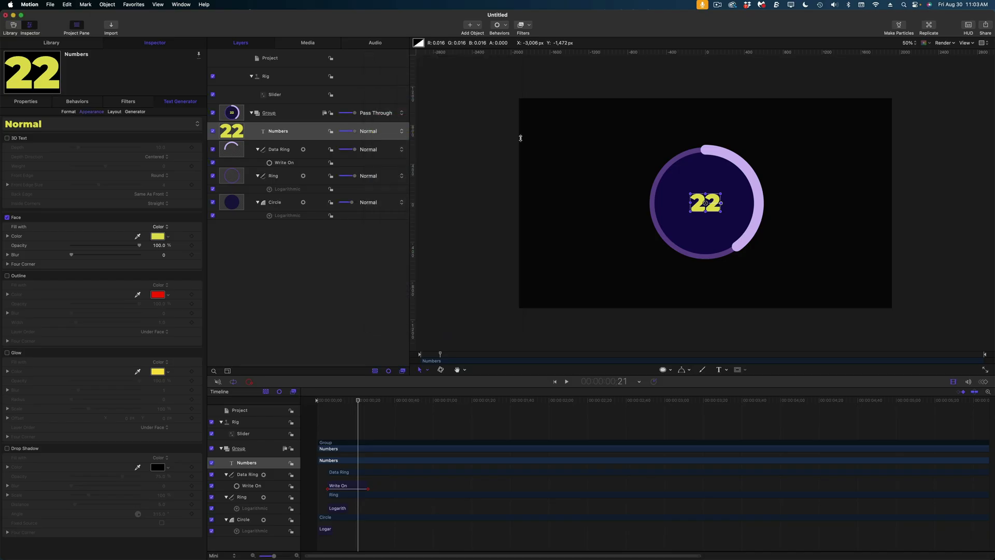
- Turn off the Numbers generator's Animate option and add a Link parameter behavior to its Value
{"action": "left_click", "coordinate": [139, 112]}
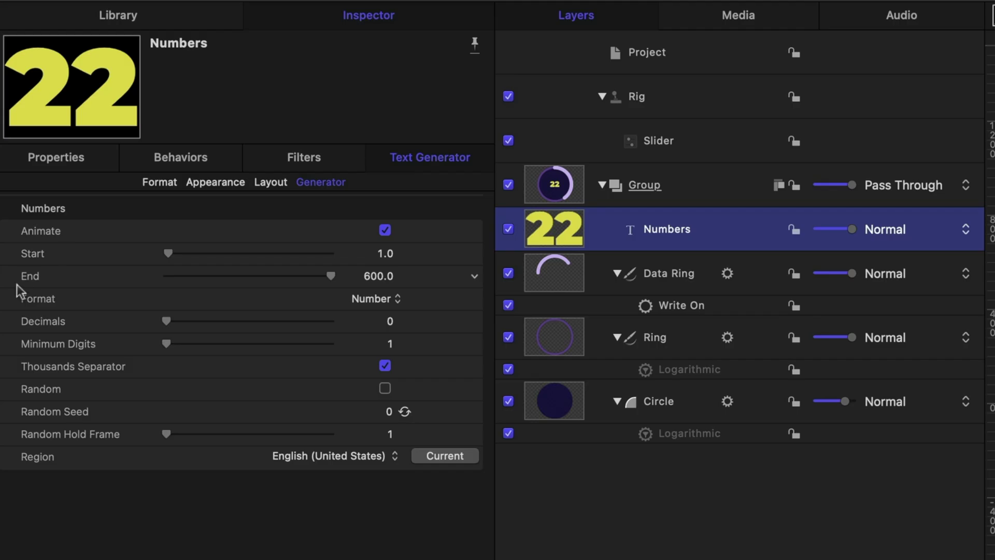
{"action": "left_click", "coordinate": [385, 230]}
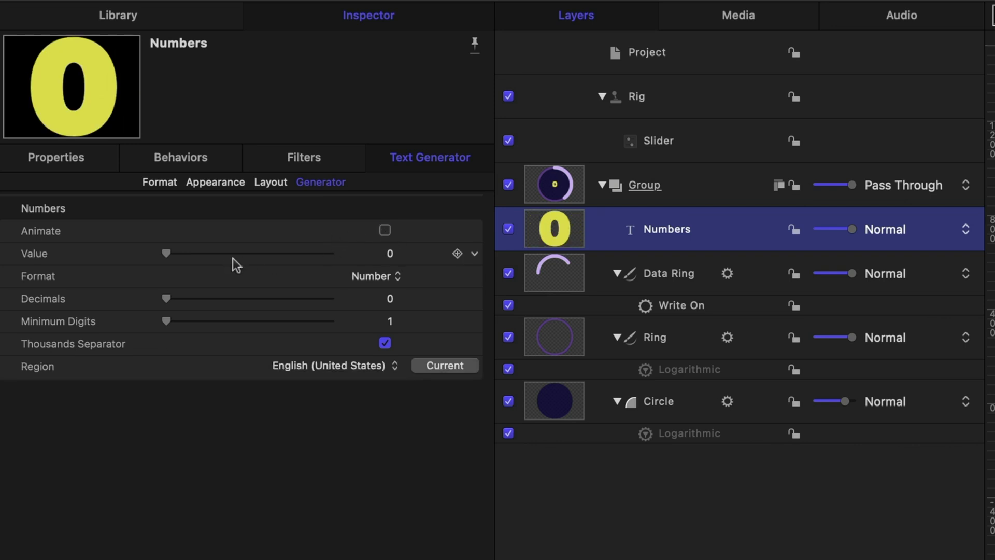
{"action": "left_click", "coordinate": [476, 256]}
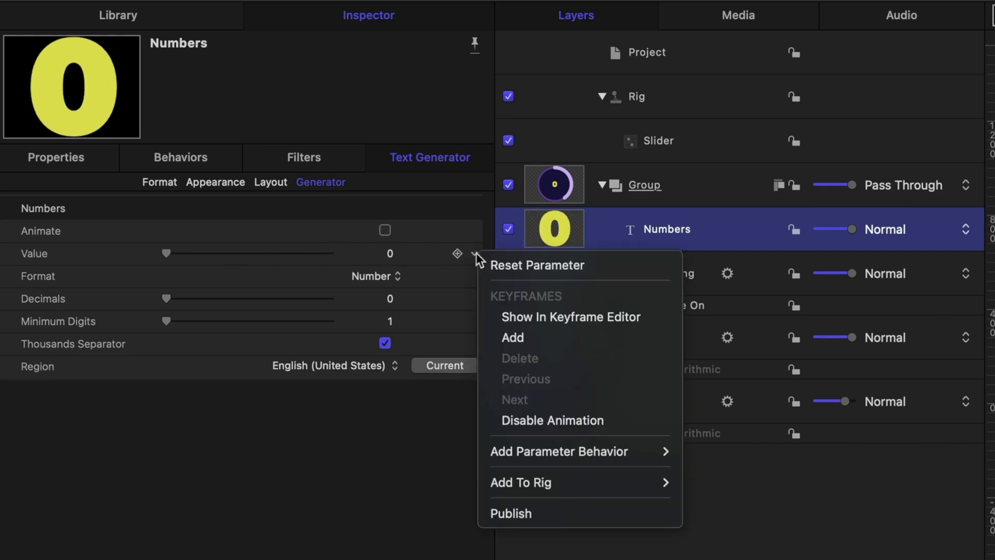
{"action": "mouse_move", "coordinate": [540, 453]}
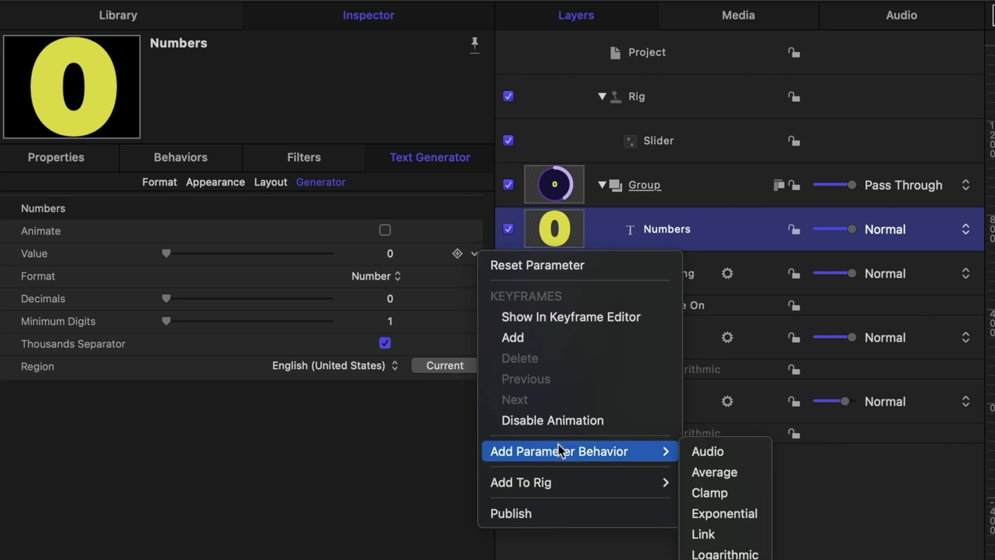
{"action": "left_click", "coordinate": [697, 539]}
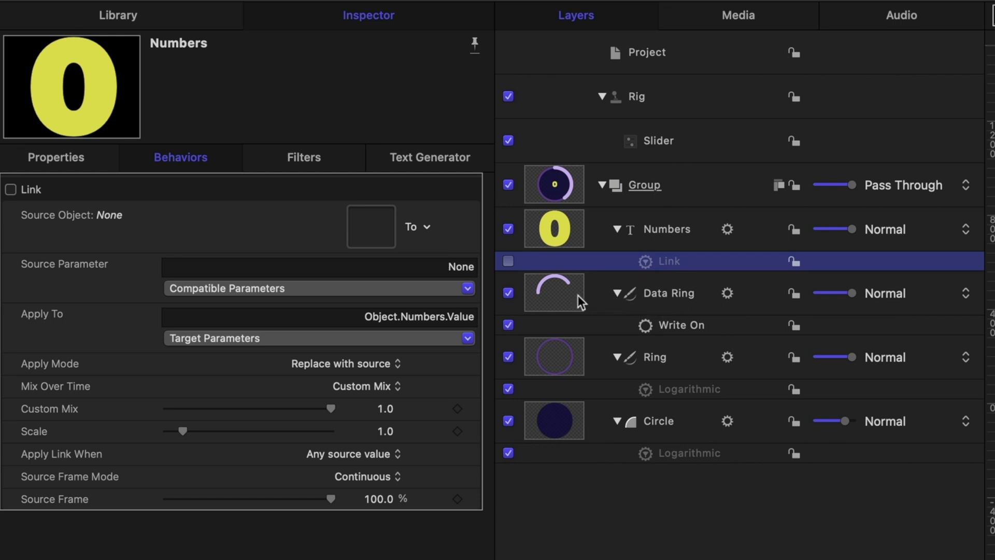
- Link the Numbers value to the Data Ring's outline Last Point Offset and test it by setting the rig slider to 35.2
{"action": "left_click_drag", "start_coordinate": [580, 302], "coordinate": [381, 228]}
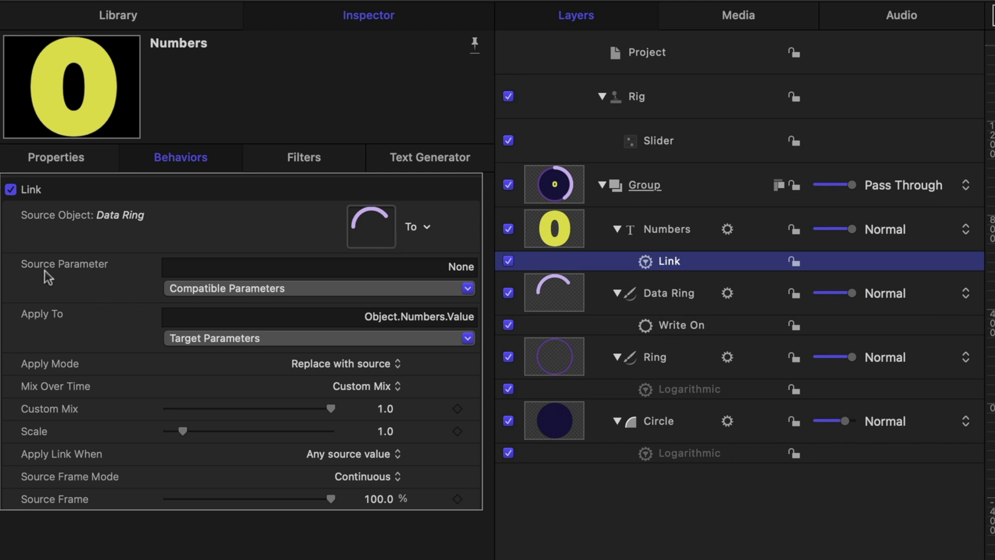
{"action": "left_click", "coordinate": [213, 289]}
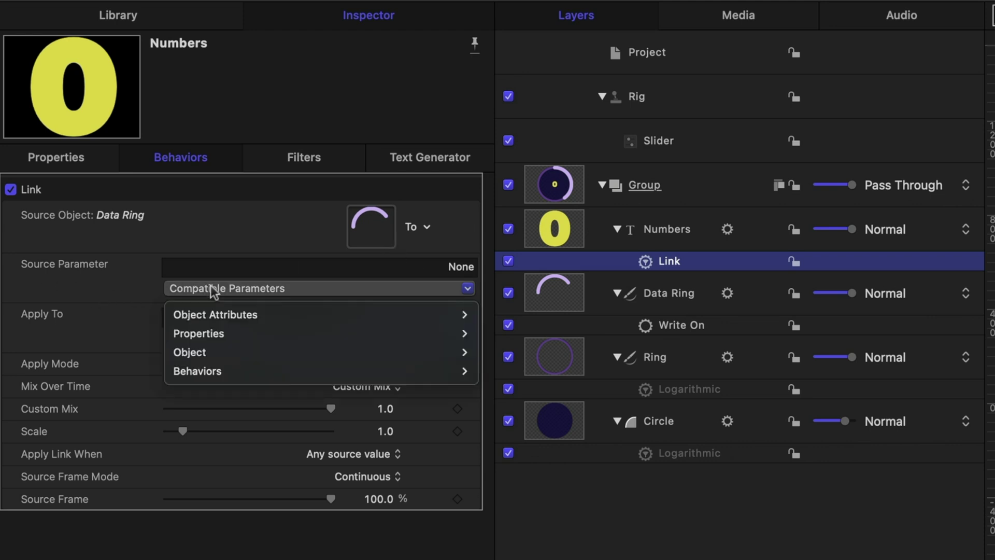
{"action": "mouse_move", "coordinate": [249, 351]}
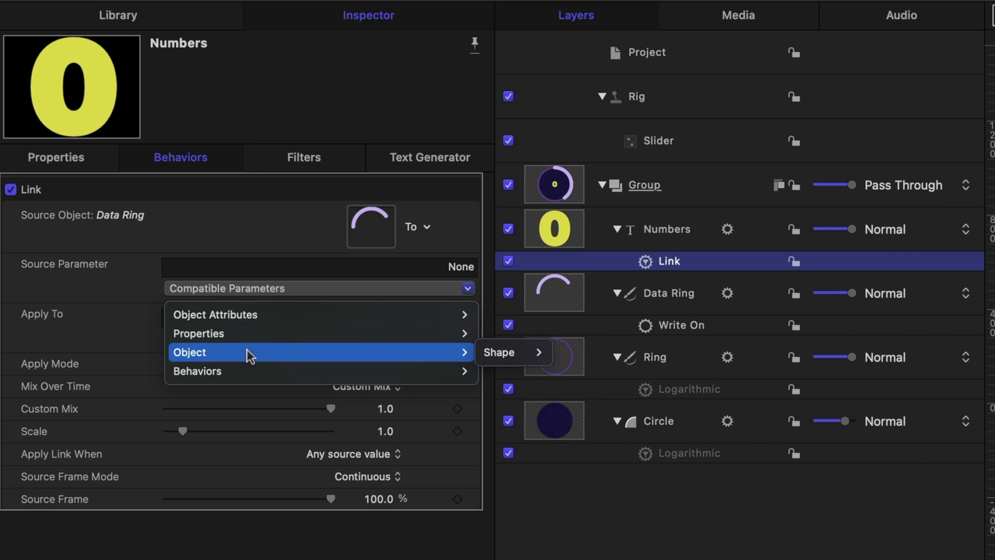
{"action": "mouse_move", "coordinate": [545, 358]}
{"action": "mouse_move", "coordinate": [576, 373]}
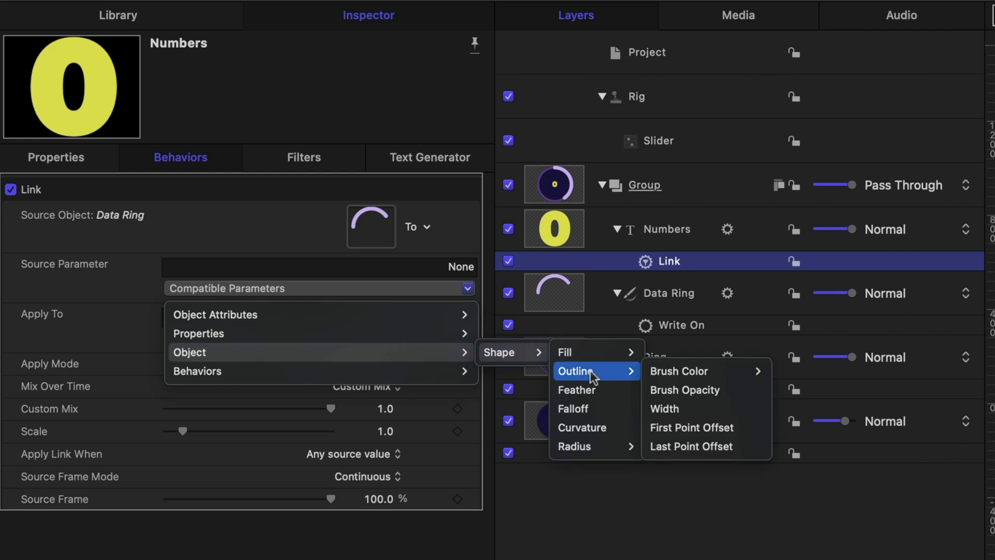
{"action": "left_click", "coordinate": [701, 451]}
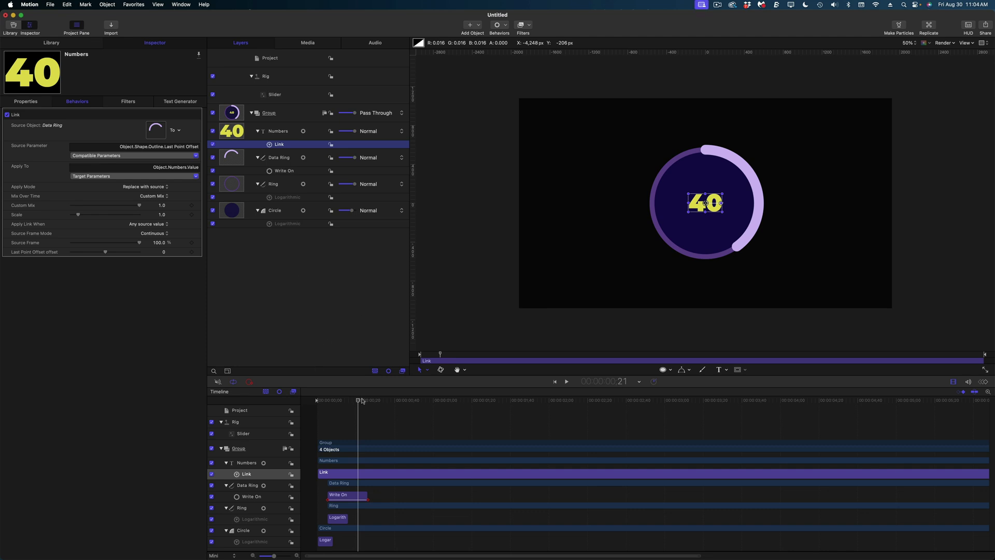
{"action": "left_click_drag", "start_coordinate": [359, 402], "coordinate": [391, 405]}
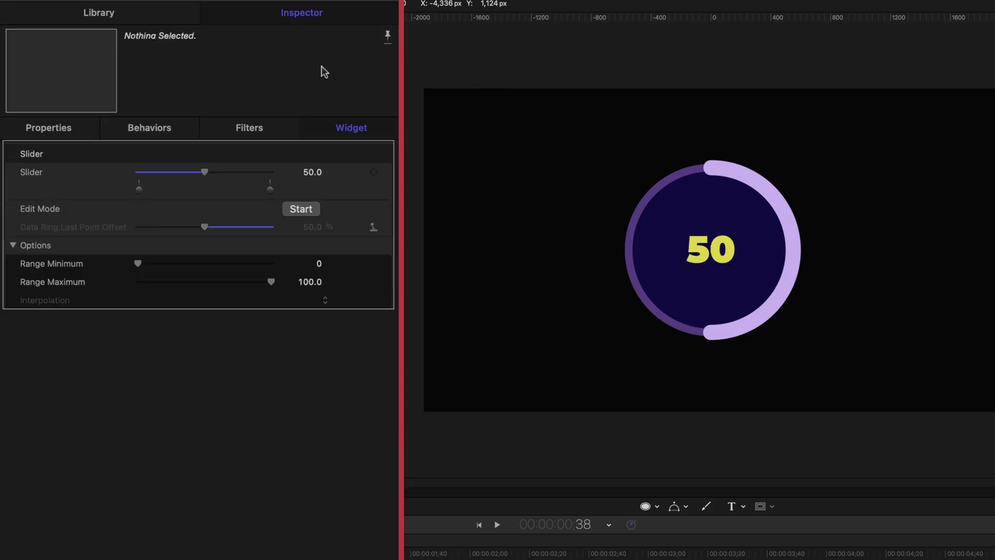
{"action": "left_click_drag", "start_coordinate": [201, 172], "coordinate": [184, 172]}
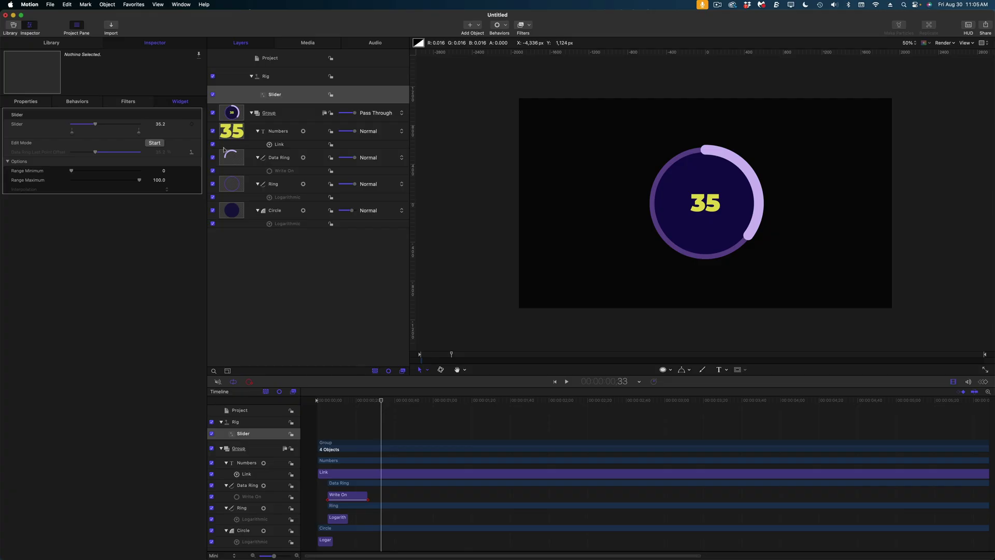
- Add an Overshoot parameter behavior to the Scale of the Numbers text
{"action": "left_click", "coordinate": [281, 136]}
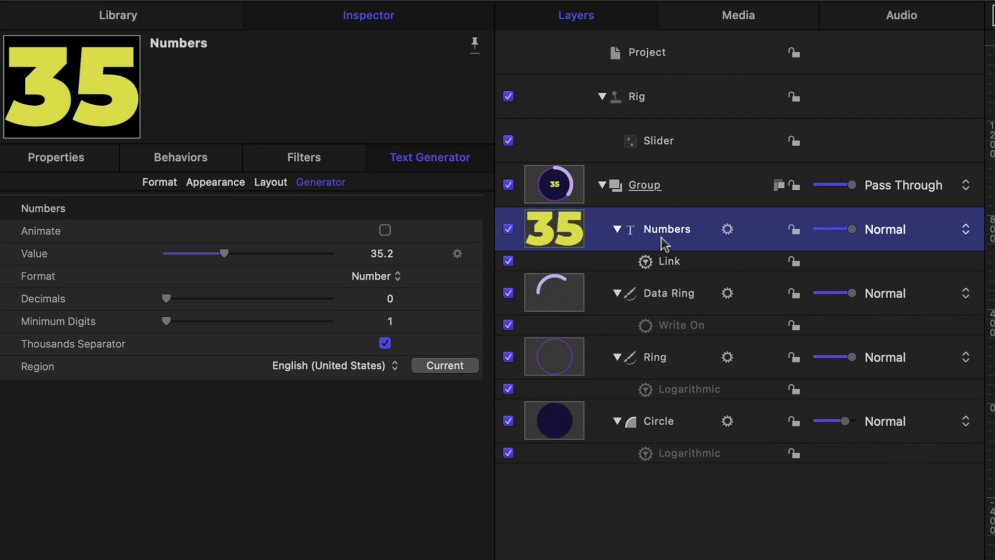
{"action": "left_click", "coordinate": [52, 158]}
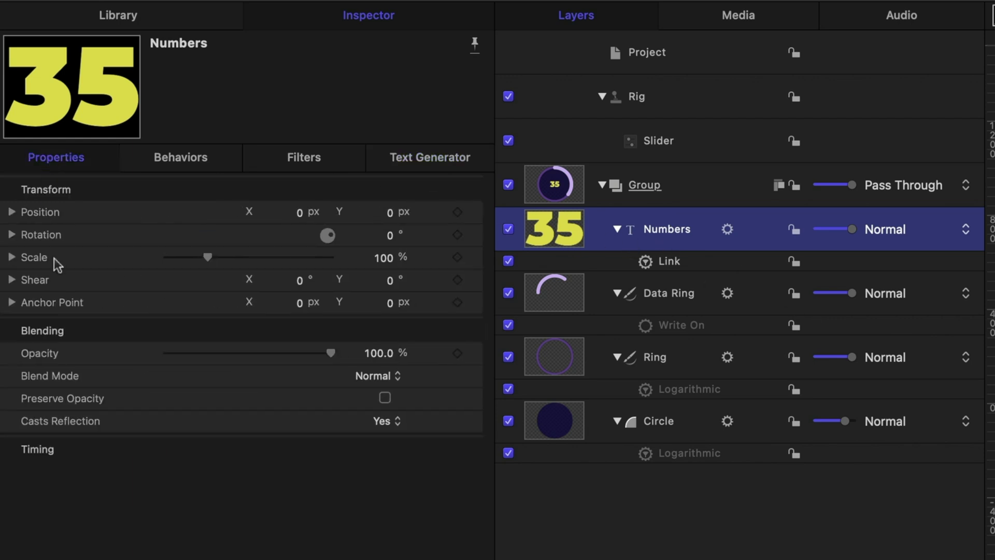
{"action": "left_click", "coordinate": [474, 258]}
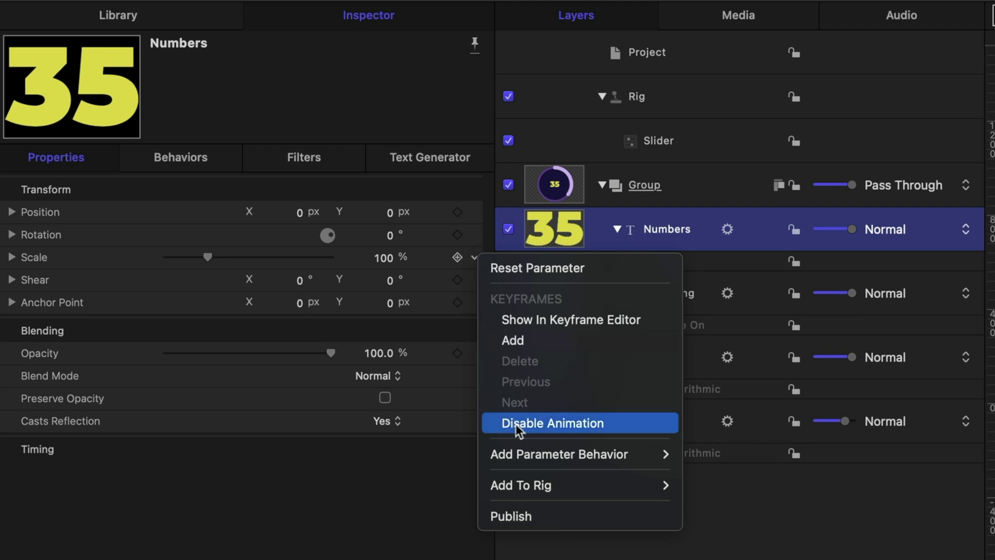
{"action": "mouse_move", "coordinate": [525, 453]}
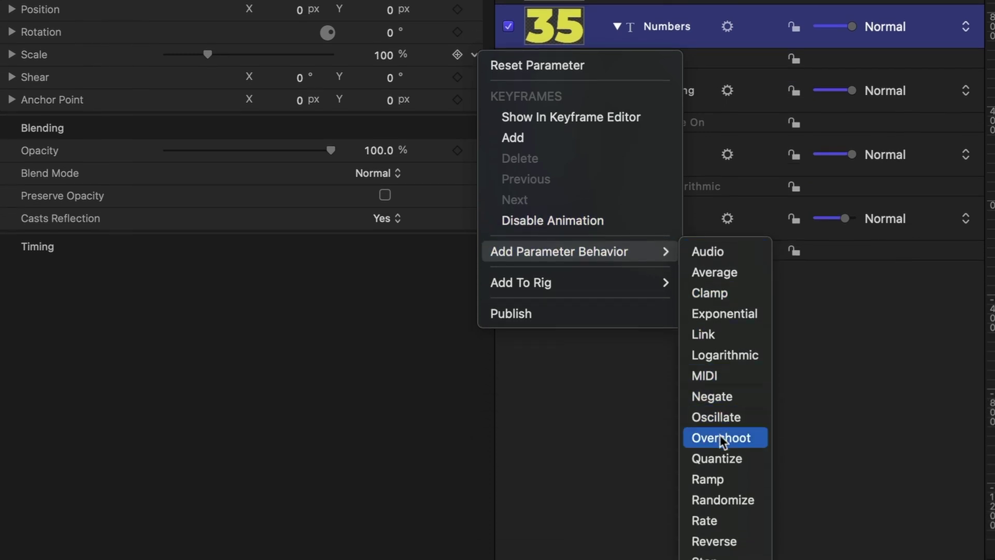
{"action": "left_click", "coordinate": [726, 444]}
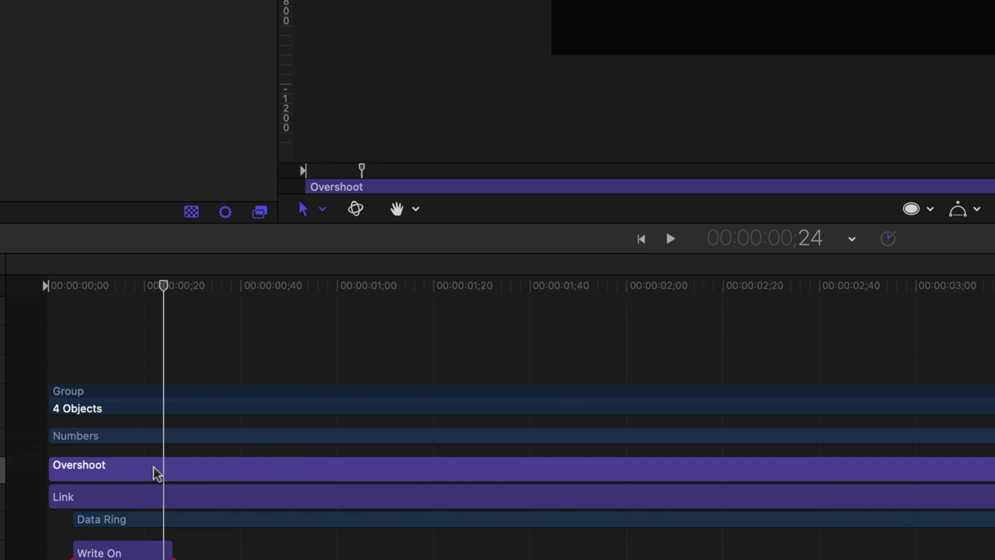
- Trim the Overshoot behavior to end at frame 24 and give it a -100% Start Value with a shorter Ramp Duration
{"action": "key", "text": "o"}
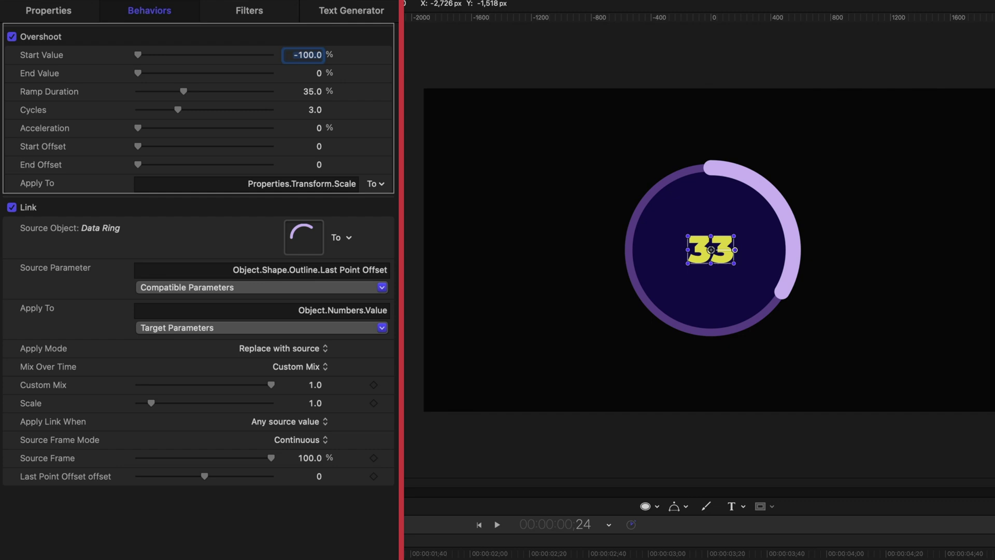
{"action": "key", "text": "space"}
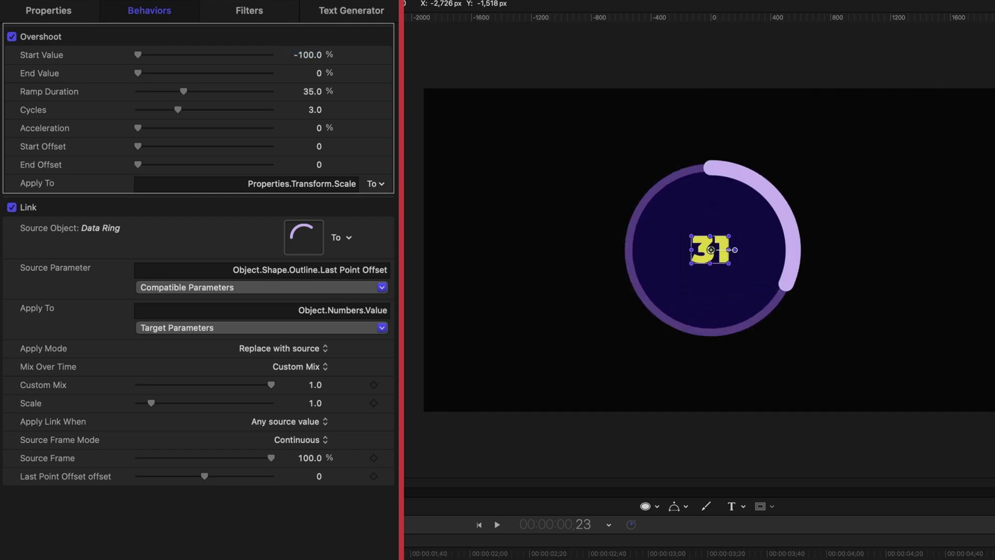
{"action": "left_click_drag", "start_coordinate": [183, 91], "coordinate": [157, 91]}
{"action": "key", "text": "Home"}
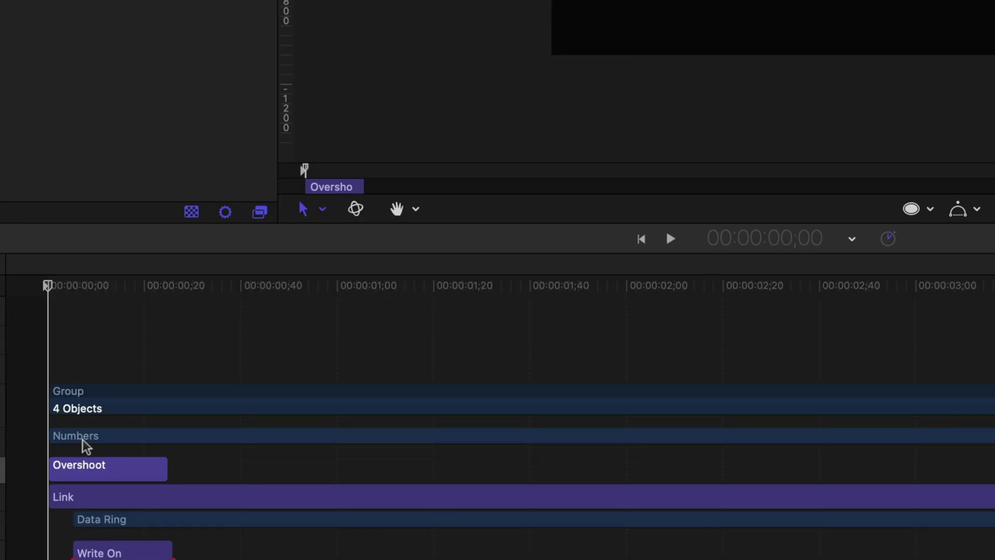
- Move the Numbers layer in the timeline so it starts together with the Data Ring, and play back the animation
{"action": "left_click_drag", "start_coordinate": [83, 440], "coordinate": [104, 439]}
{"action": "left_click_drag", "start_coordinate": [96, 287], "coordinate": [0, 307]}
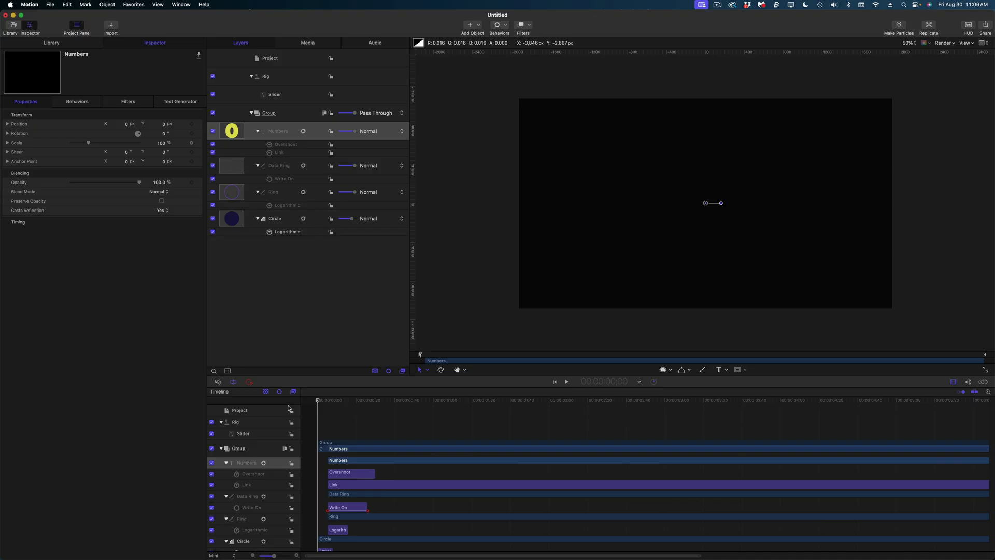
{"action": "key", "text": "space"}
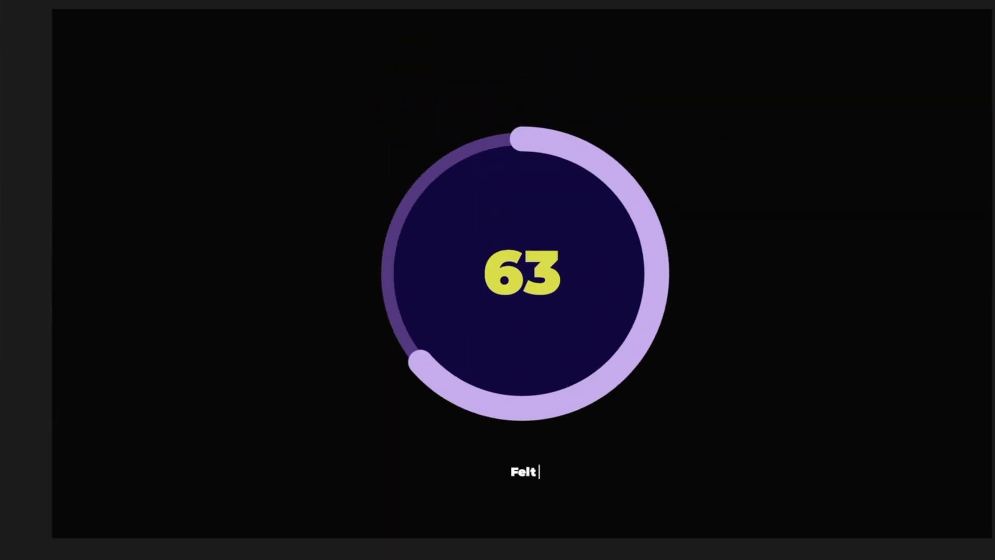
- Write the caption "Felt that the cost of streaming services is too high." below the dial and center-align it
{"action": "type", "text": "that the cost of streaming services is t"}
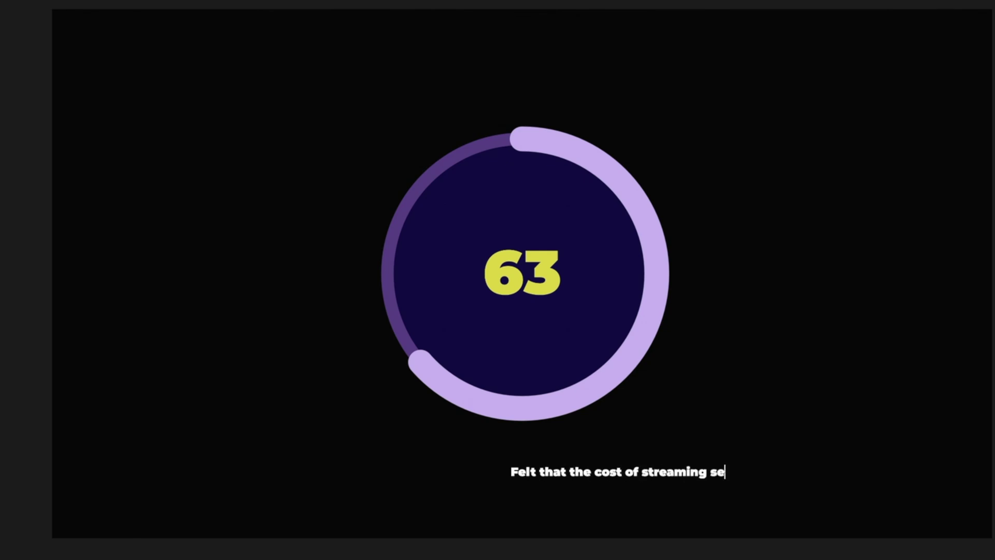
{"action": "type", "text": "oo high."}
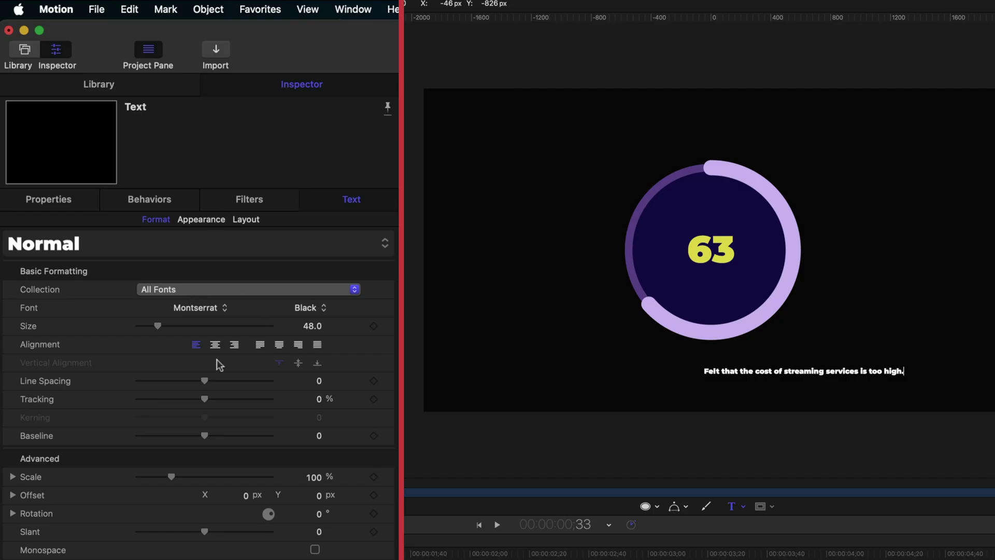
{"action": "left_click", "coordinate": [215, 345]}
- Change the caption's typeface to Montserrat Regular and set its size to 81
{"action": "left_click", "coordinate": [316, 302]}
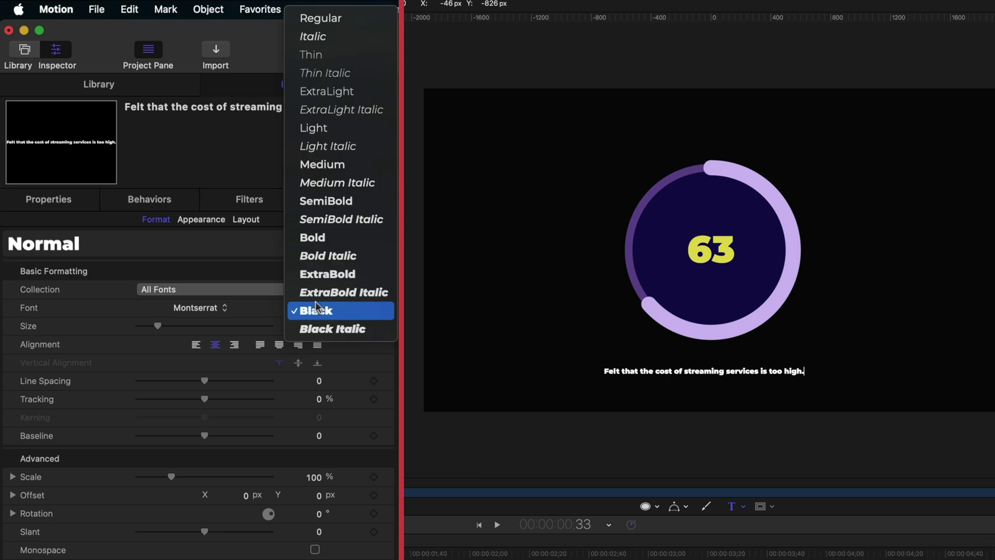
{"action": "left_click", "coordinate": [322, 165]}
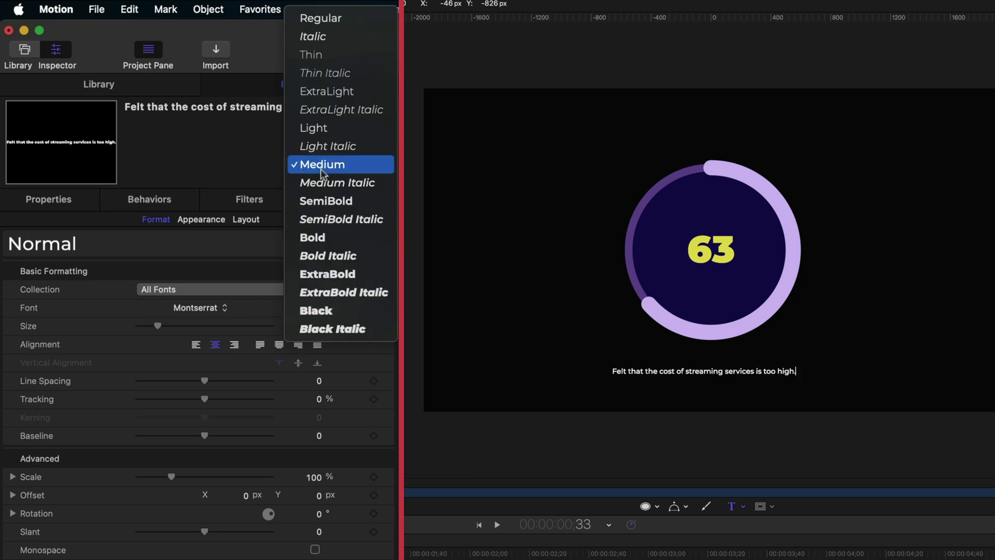
{"action": "left_click", "coordinate": [321, 18]}
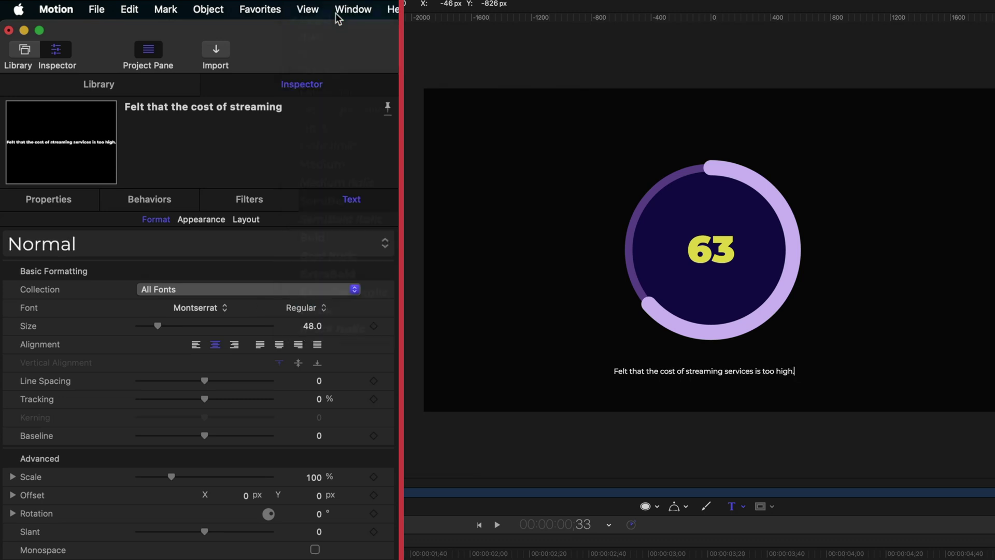
{"action": "left_click_drag", "start_coordinate": [164, 321], "coordinate": [173, 326]}
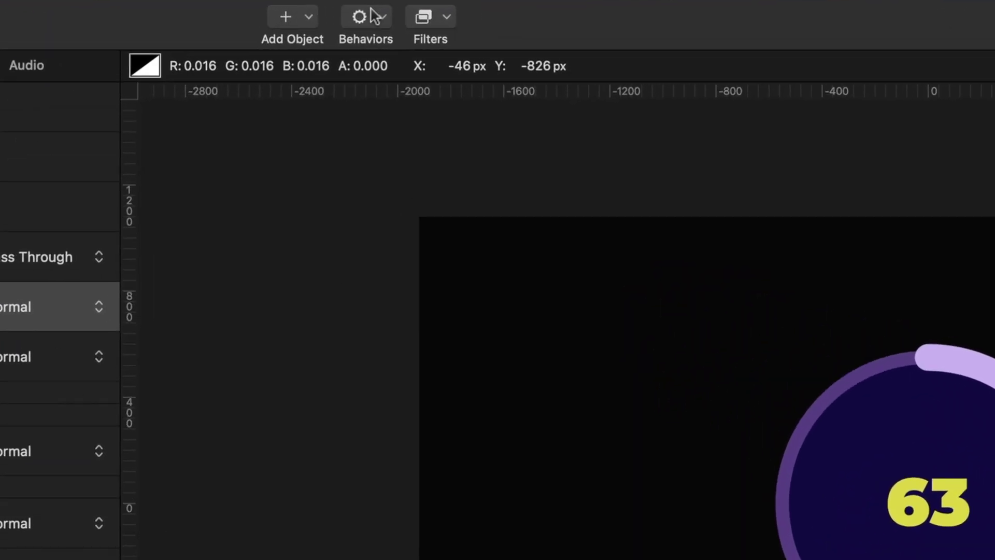
- Apply the Track In text behavior to the caption
{"action": "left_click", "coordinate": [501, 25]}
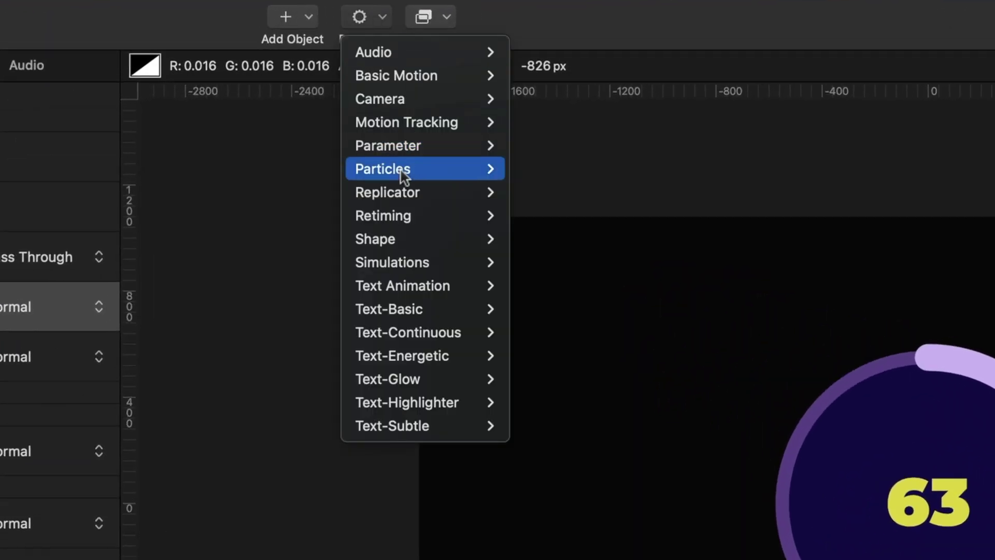
{"action": "mouse_move", "coordinate": [404, 314]}
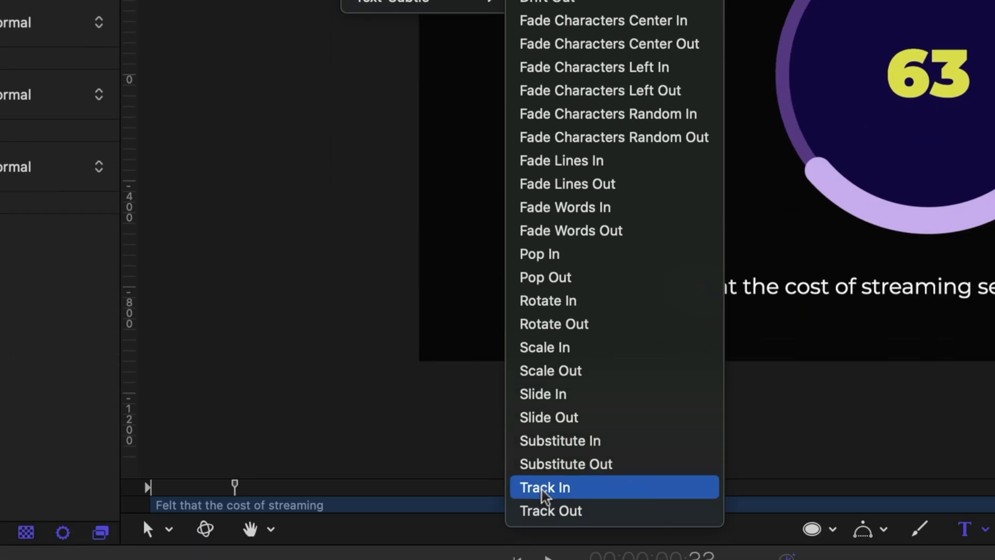
{"action": "left_click", "coordinate": [524, 488]}
- Shift the caption in the timeline to start slightly before the Numbers layer, and play back the animation
{"action": "left_click_drag", "start_coordinate": [150, 442], "coordinate": [165, 439]}
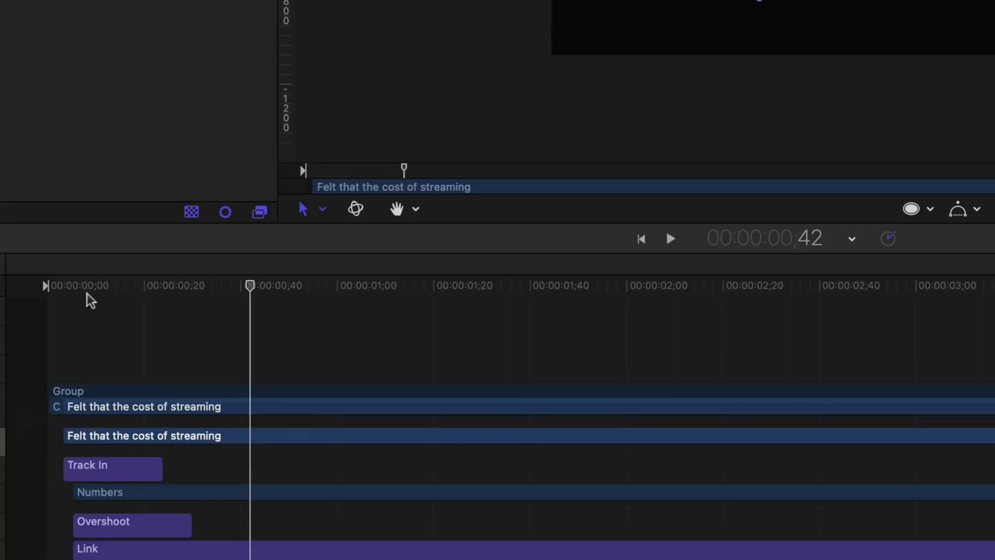
{"action": "key", "text": "space"}
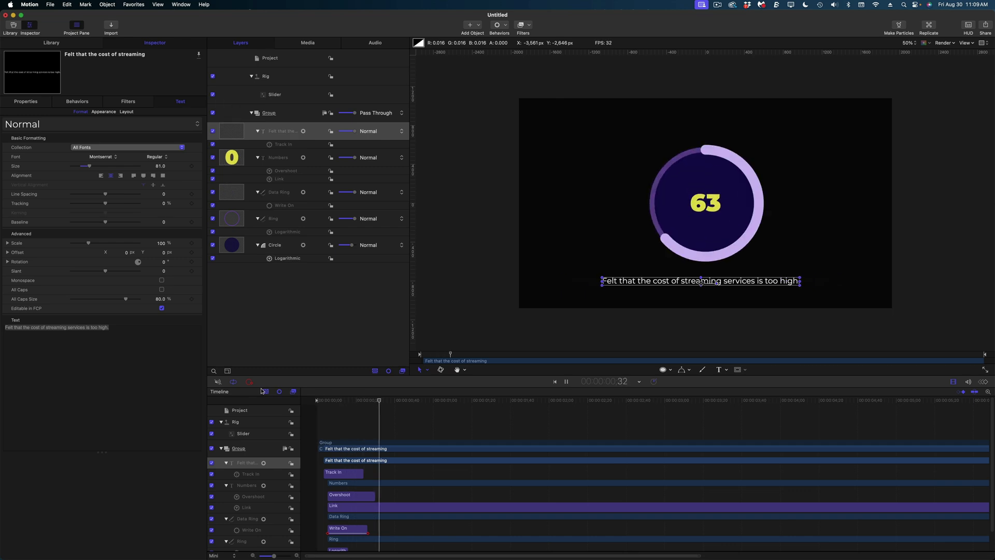
{"action": "key", "text": "space"}
- Center the caption horizontally under the dial by setting its X position to 0 px
{"action": "left_click", "coordinate": [278, 131]}
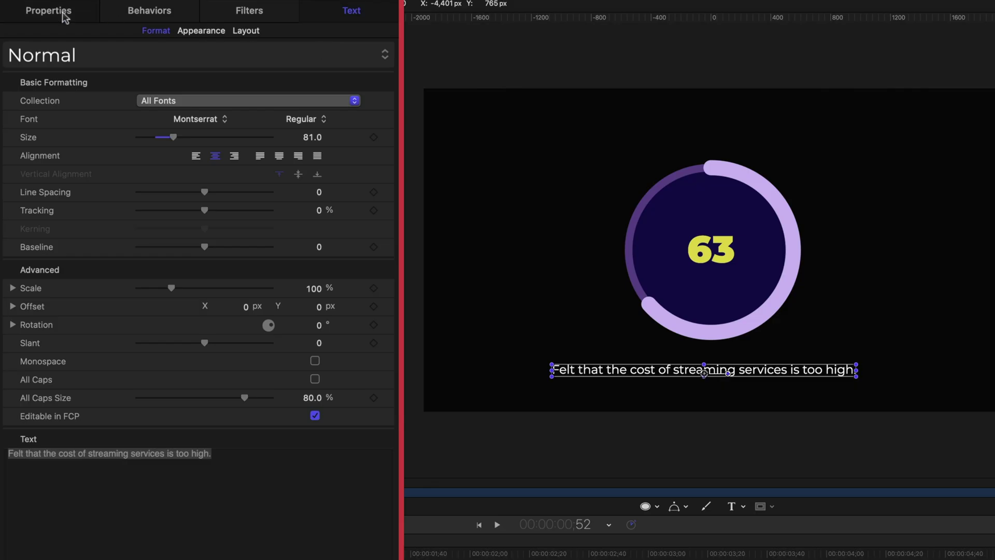
{"action": "left_click", "coordinate": [48, 11]}
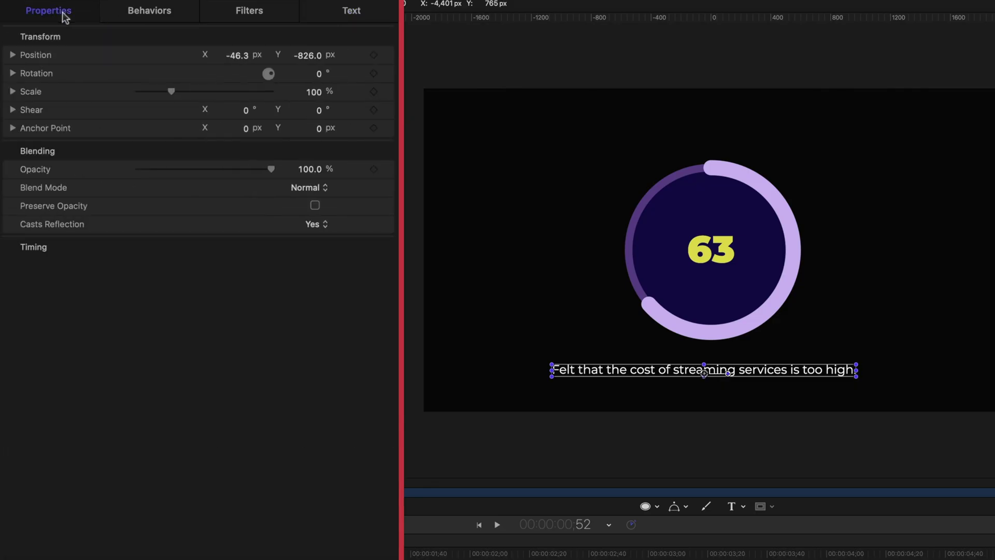
{"action": "left_click", "coordinate": [245, 51]}
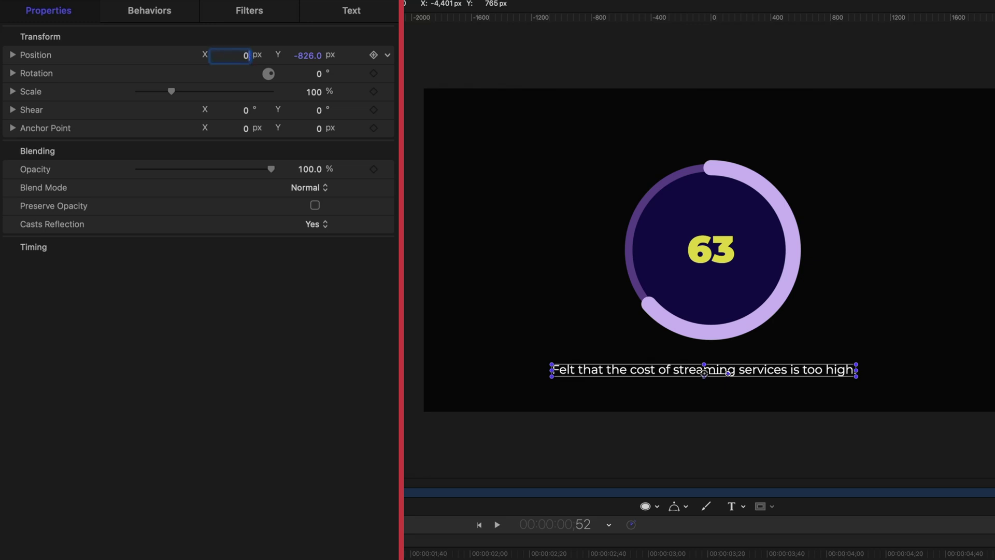
{"action": "type", "text": "0"}
{"action": "key", "text": "Return"}
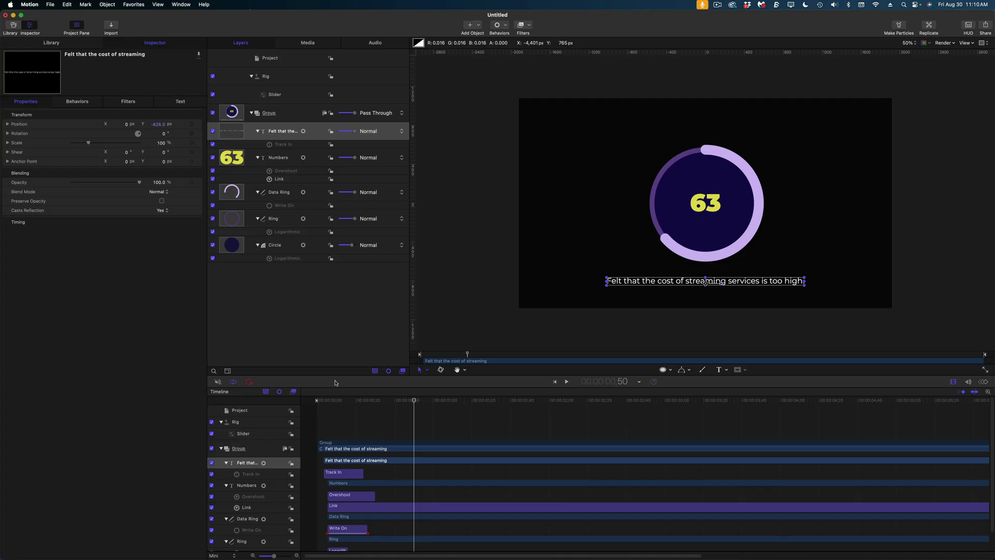
- Set the rig slider to 57.58 and rename it Data Value
{"action": "left_click", "coordinate": [270, 96]}
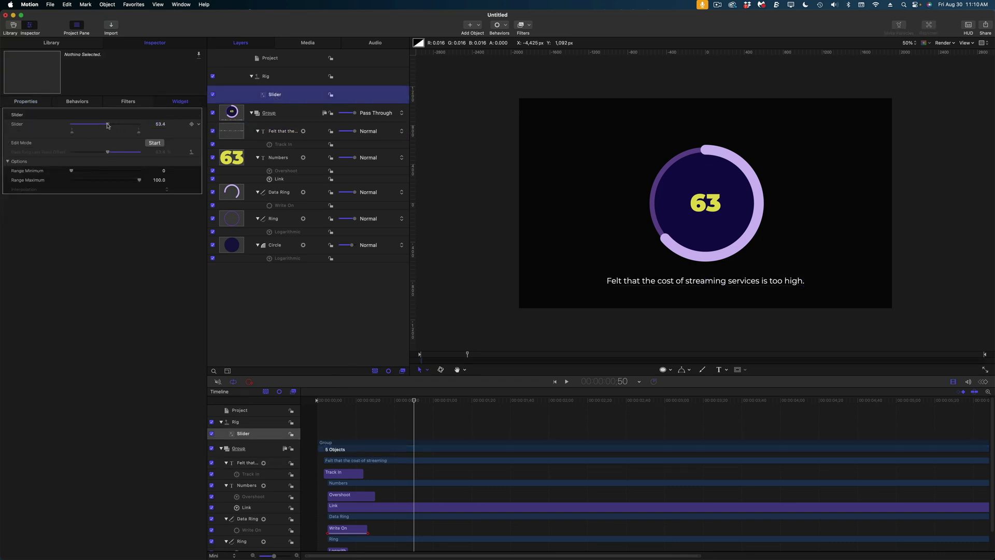
{"action": "mouse_move", "coordinate": [108, 125]}
{"action": "left_mouse_down"}
{"action": "mouse_move", "coordinate": [93, 126]}
{"action": "mouse_move", "coordinate": [142, 125]}
{"action": "mouse_move", "coordinate": [111, 128]}
{"action": "left_mouse_up"}
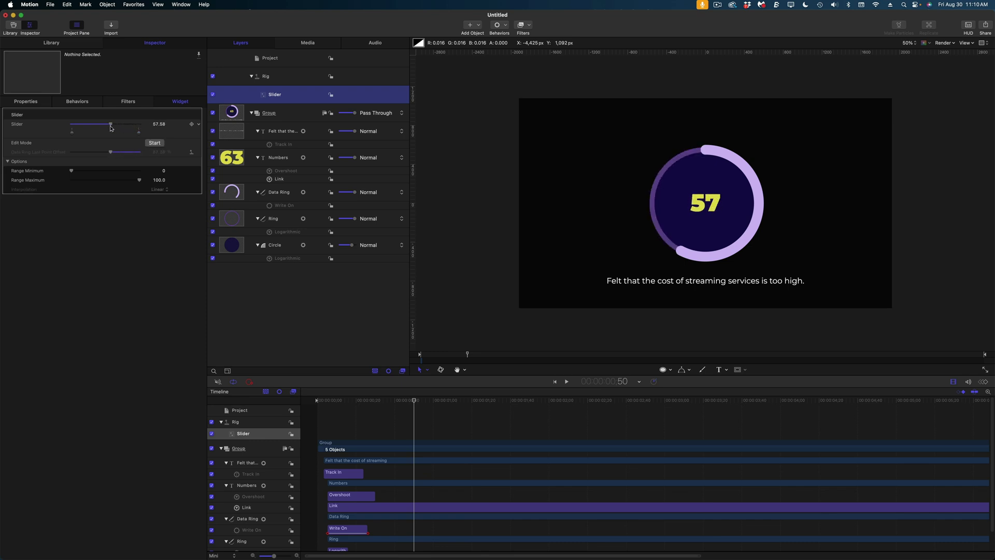
{"action": "double_click", "coordinate": [275, 95]}
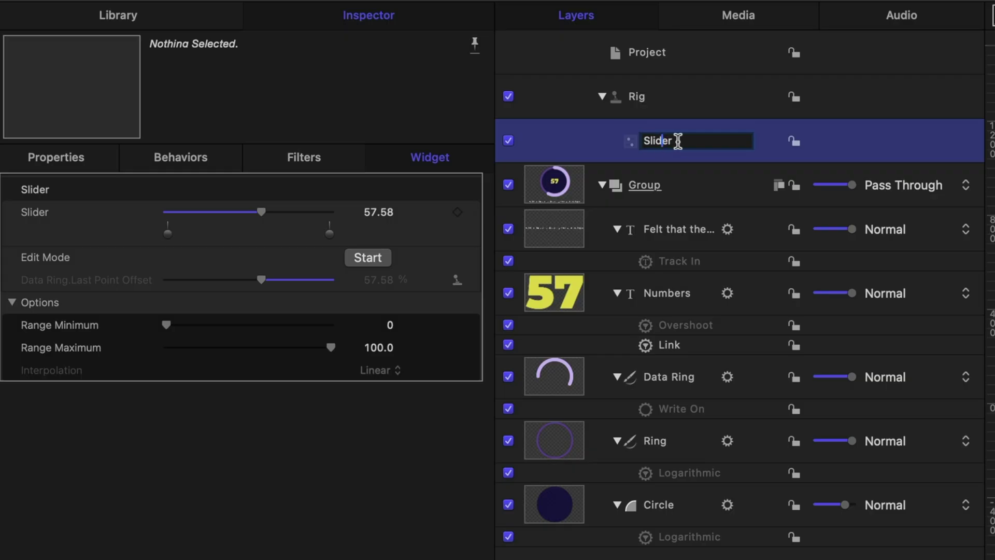
{"action": "type", "text": "Data Value"}
{"action": "key", "text": "Return"}
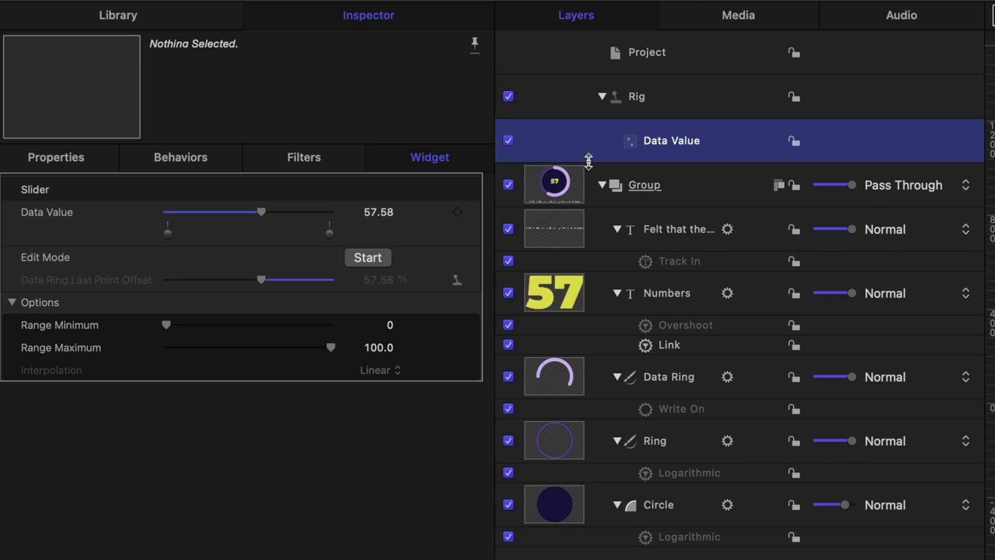
- Set the number format of the Numbers text generator to Percent
{"action": "left_click", "coordinate": [684, 295]}
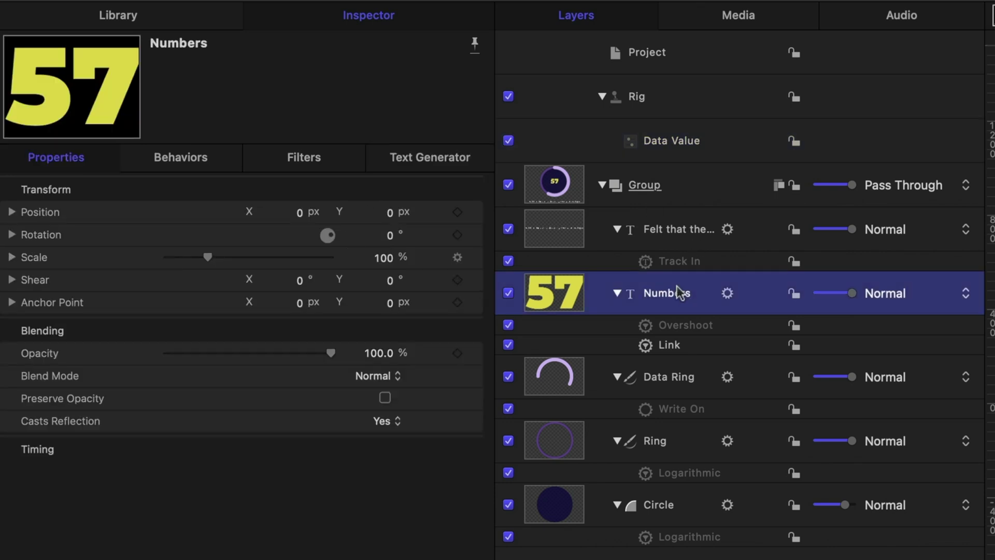
{"action": "left_click", "coordinate": [463, 164]}
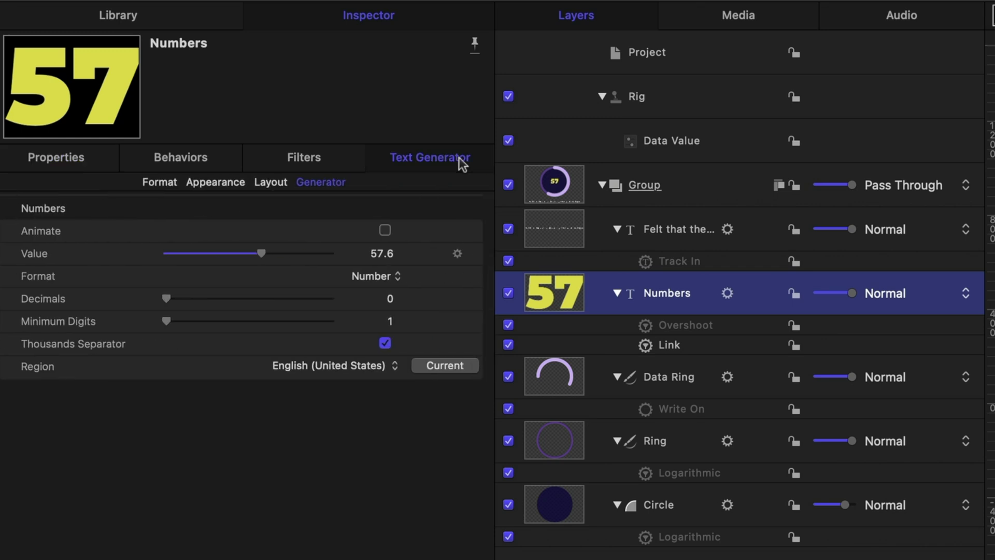
{"action": "left_click", "coordinate": [387, 278]}
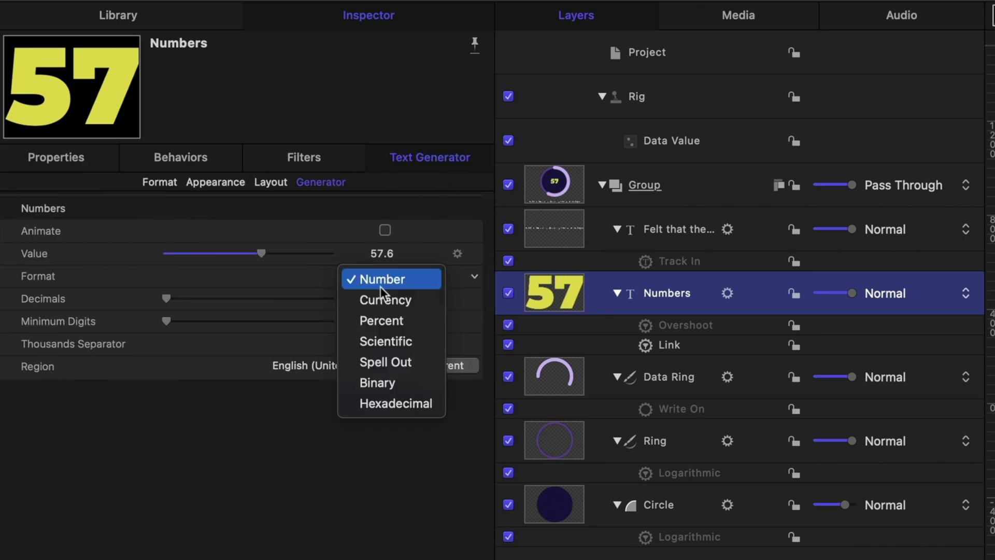
{"action": "left_click", "coordinate": [382, 321]}
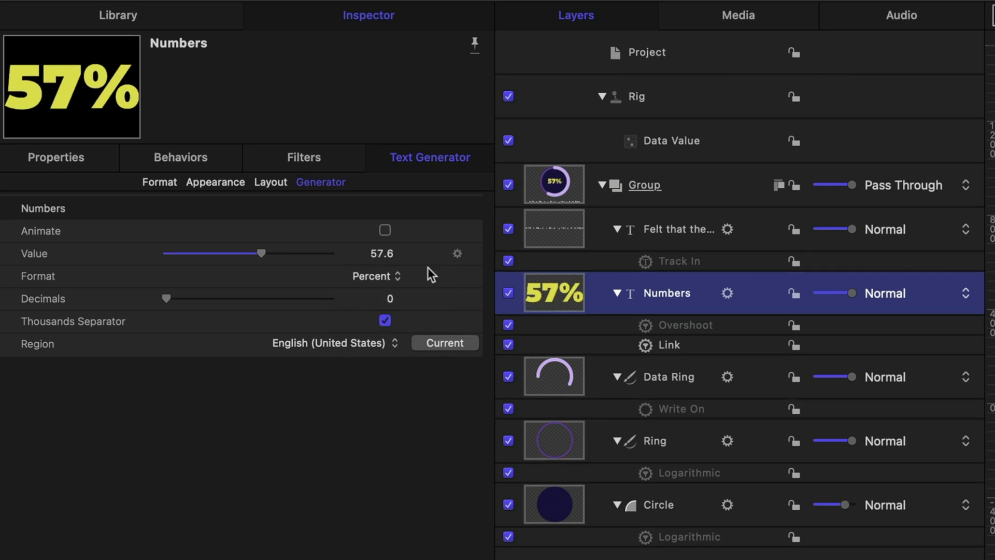
- Add the Format parameter of the Numbers layer to the existing rig as a new pop-up widget
{"action": "left_click", "coordinate": [475, 278]}
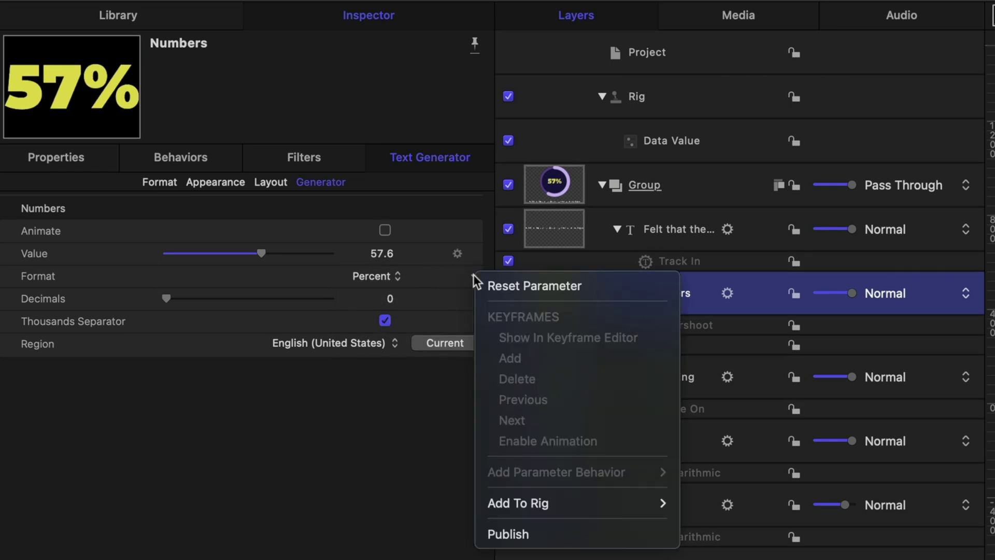
{"action": "mouse_move", "coordinate": [551, 504]}
{"action": "mouse_move", "coordinate": [689, 428]}
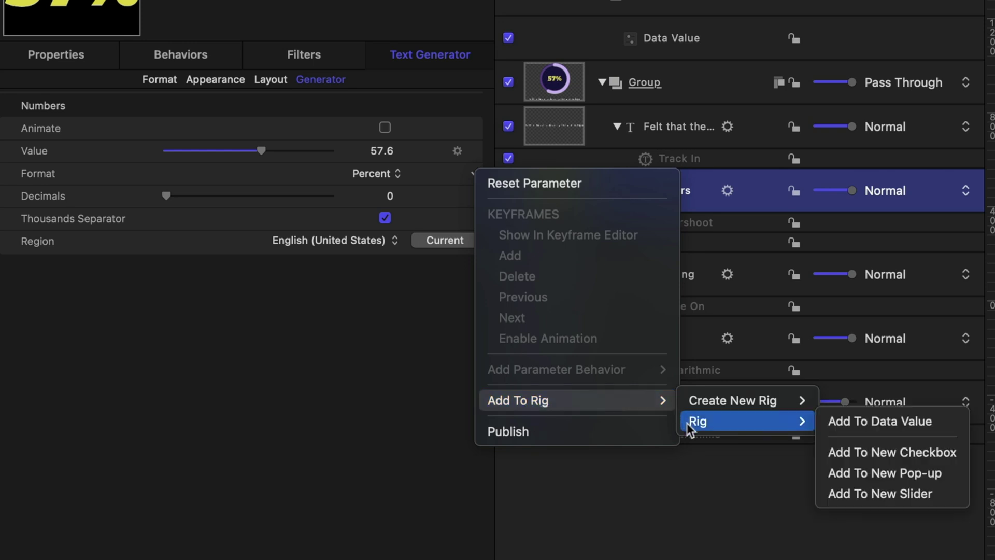
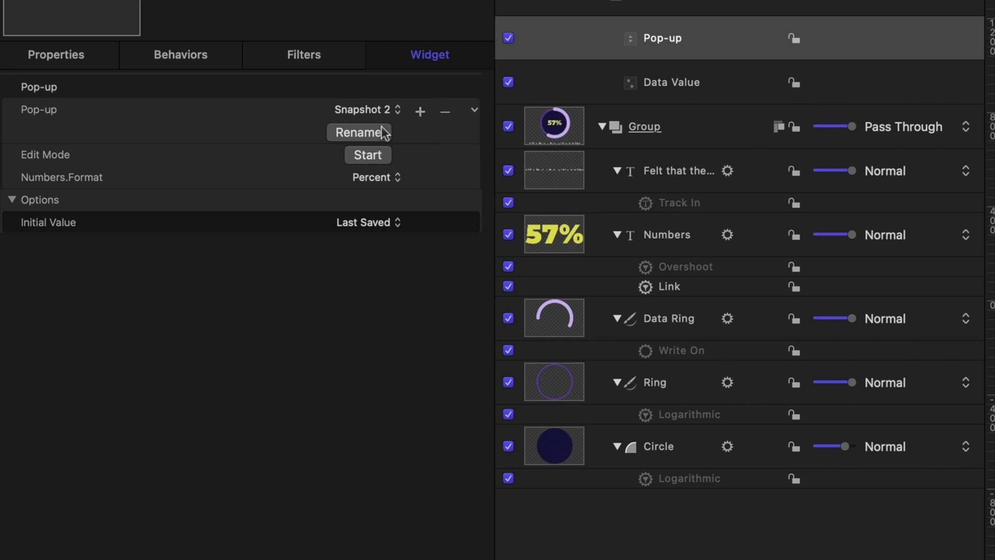
- Rename the pop-up's second snapshot to Numbers and set its format to Number in rig edit mode
{"action": "left_click", "coordinate": [384, 133]}
{"action": "type", "text": "Numbers"}
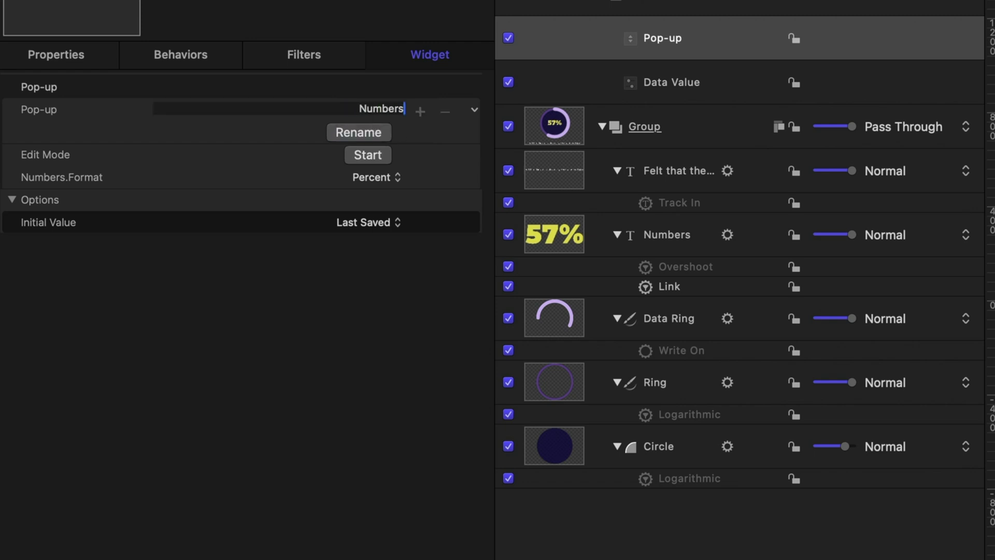
{"action": "key", "text": "Return"}
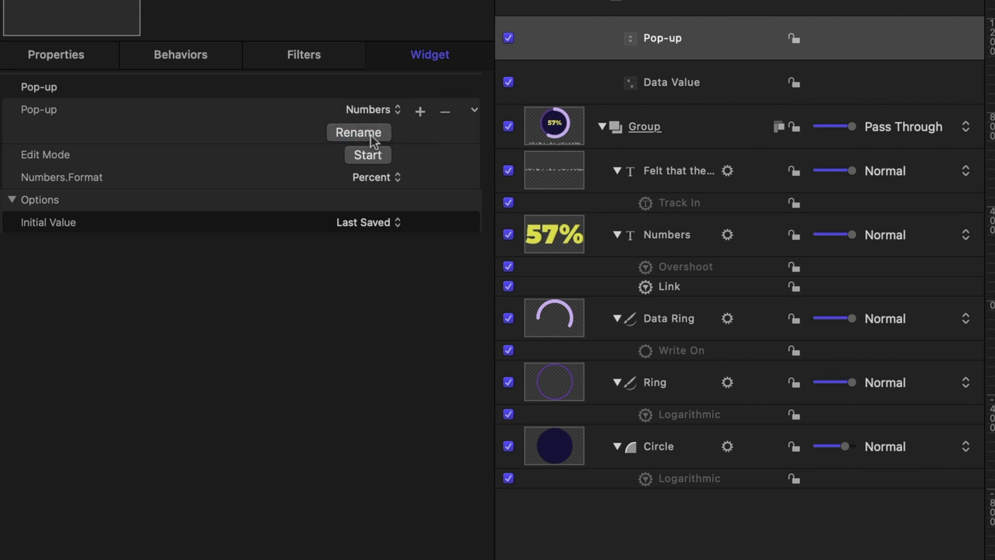
{"action": "left_click", "coordinate": [367, 157]}
{"action": "left_click", "coordinate": [367, 178]}
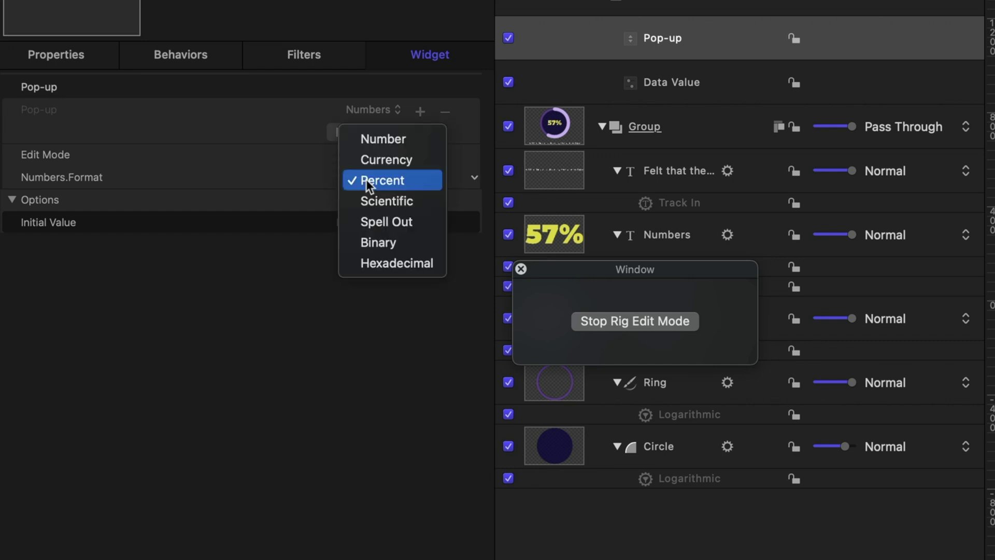
{"action": "left_click", "coordinate": [369, 138]}
{"action": "left_click", "coordinate": [588, 326]}
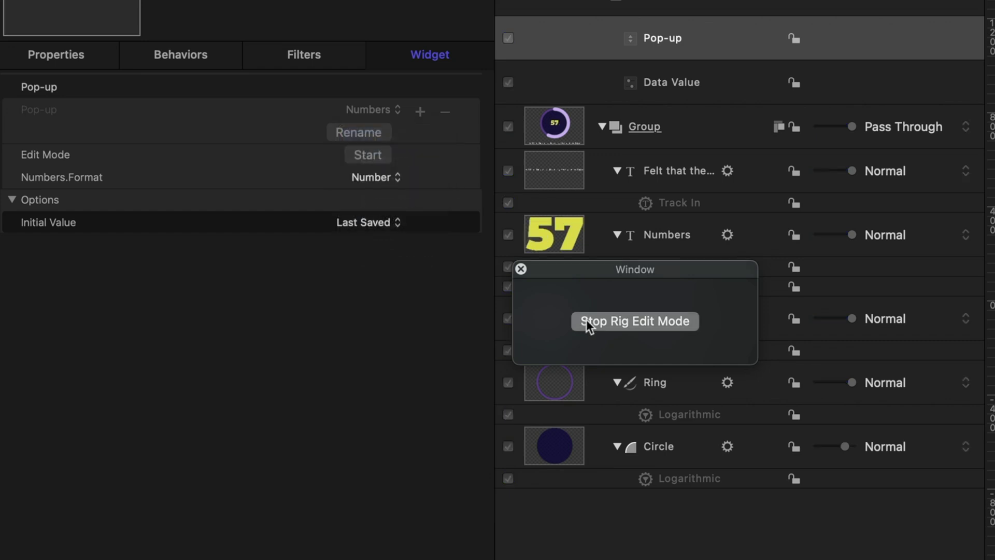
{"action": "left_click", "coordinate": [587, 321]}
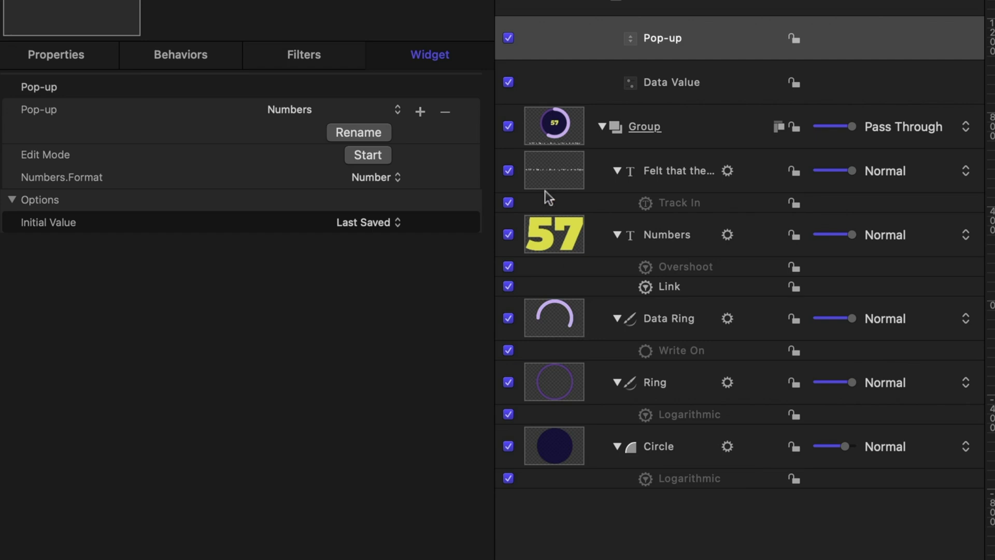
- Rename the pop-up's third snapshot to Currency and set its format to Currency in rig edit mode
{"action": "left_click", "coordinate": [398, 109]}
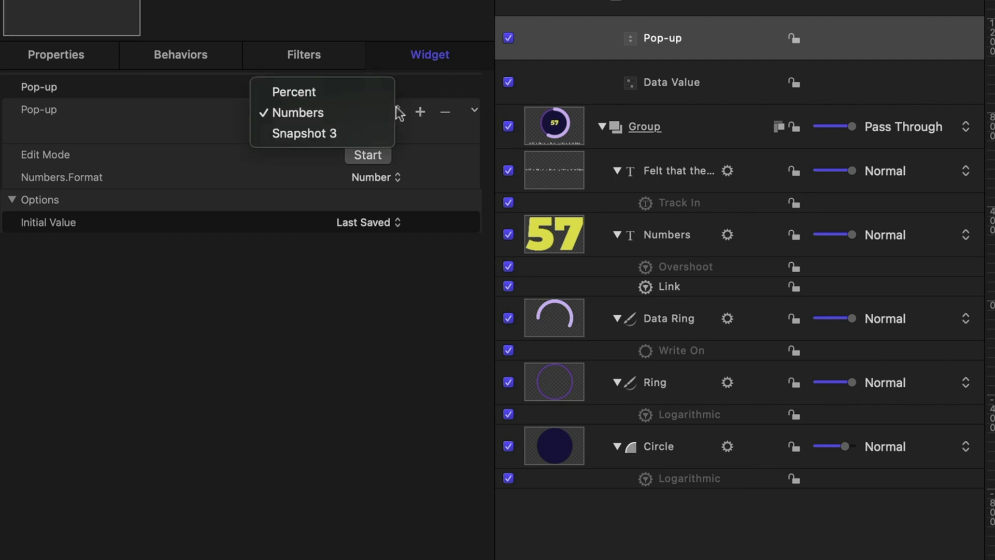
{"action": "left_click", "coordinate": [345, 135]}
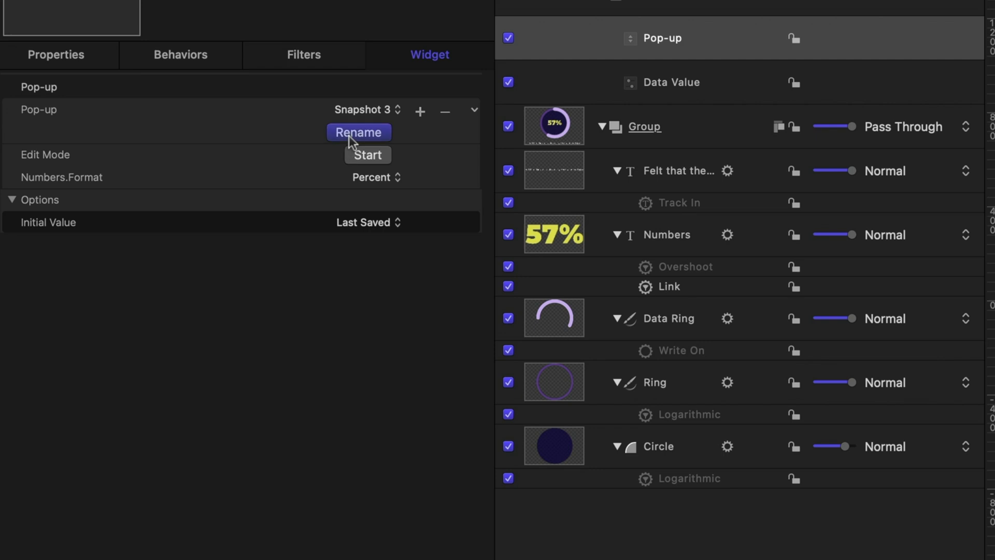
{"action": "left_click", "coordinate": [352, 136]}
{"action": "type", "text": "Curre"}
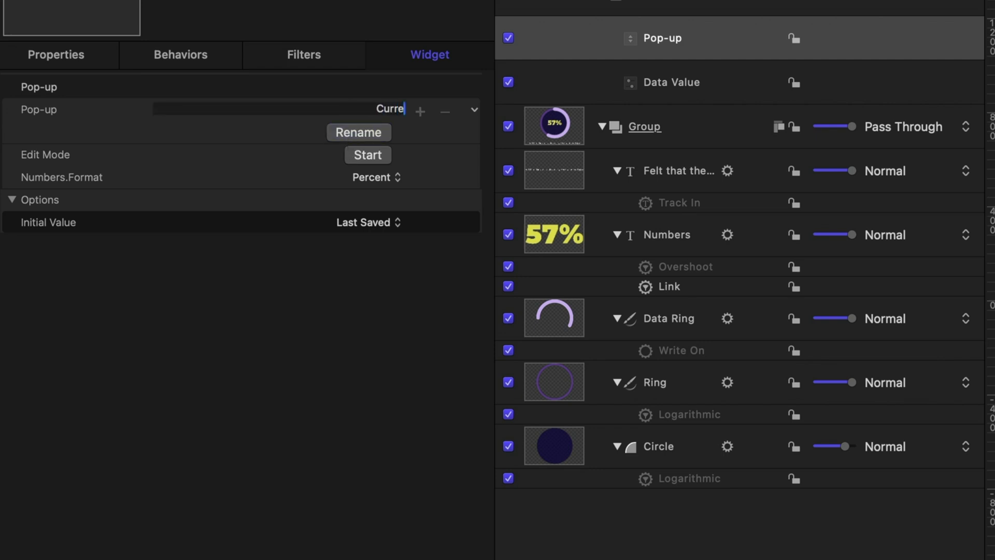
{"action": "type", "text": "ncy"}
{"action": "key", "text": "Return"}
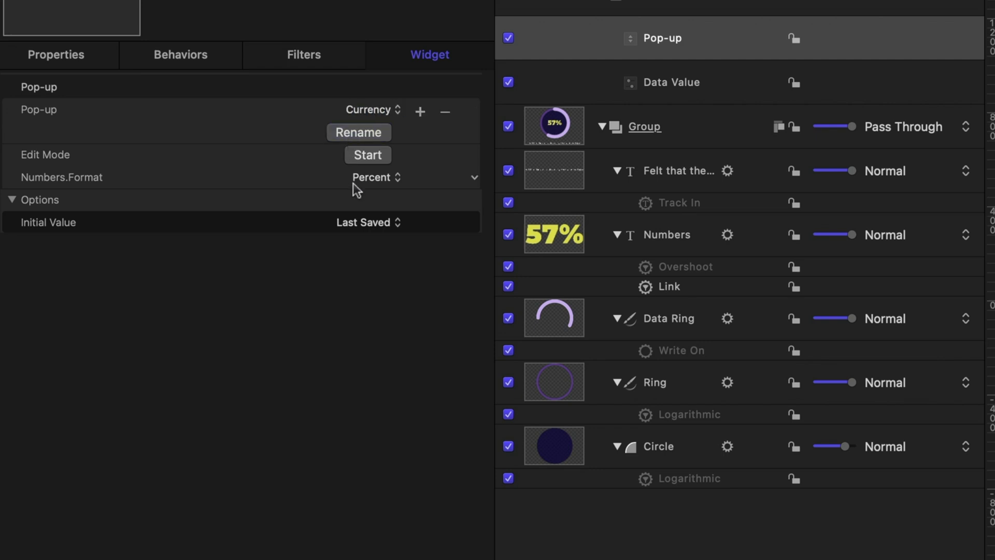
{"action": "left_click", "coordinate": [368, 155]}
{"action": "left_click", "coordinate": [372, 178]}
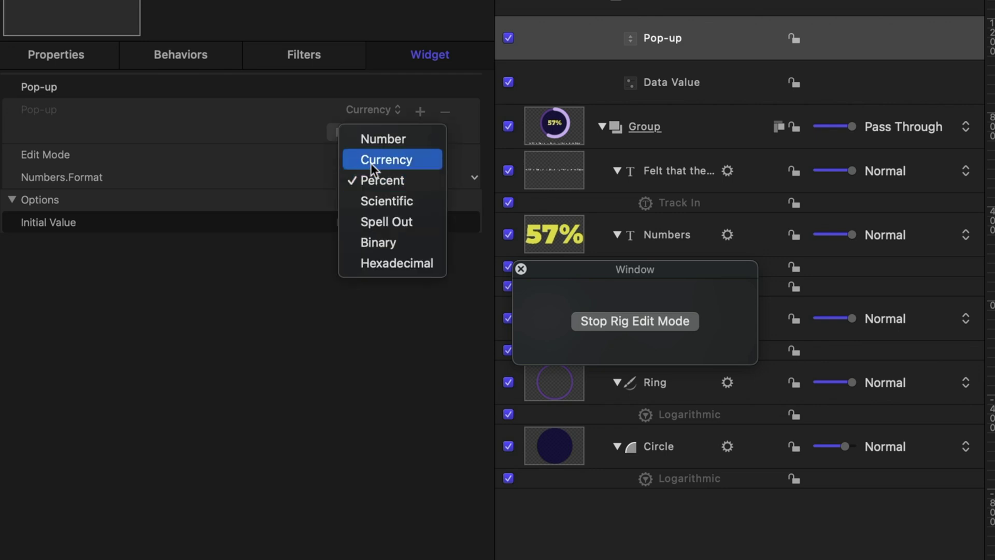
{"action": "left_click", "coordinate": [371, 162]}
{"action": "left_click", "coordinate": [597, 321]}
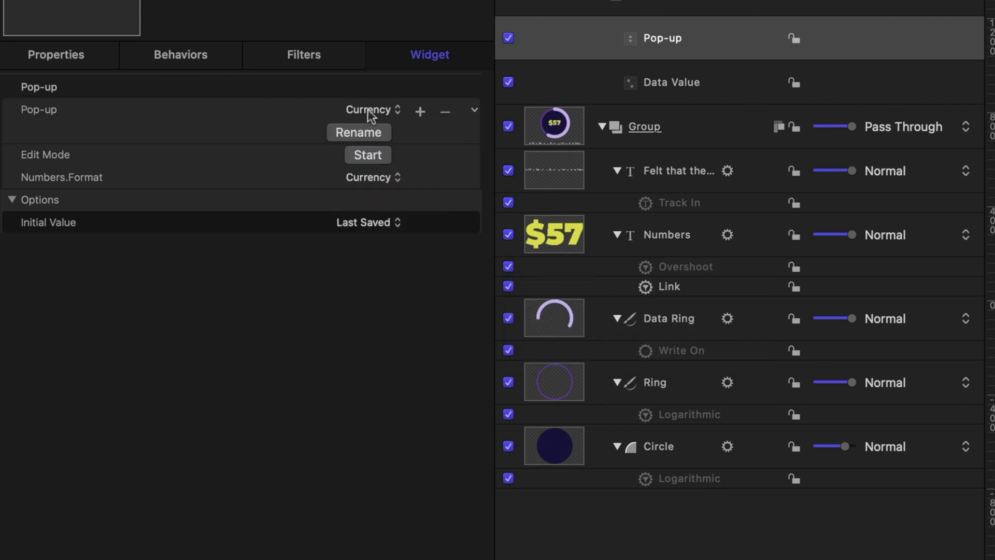
- Set the Numbers layer's Decimals to 2 and add that parameter to the existing rig as a new checkbox widget
{"action": "left_click", "coordinate": [673, 245]}
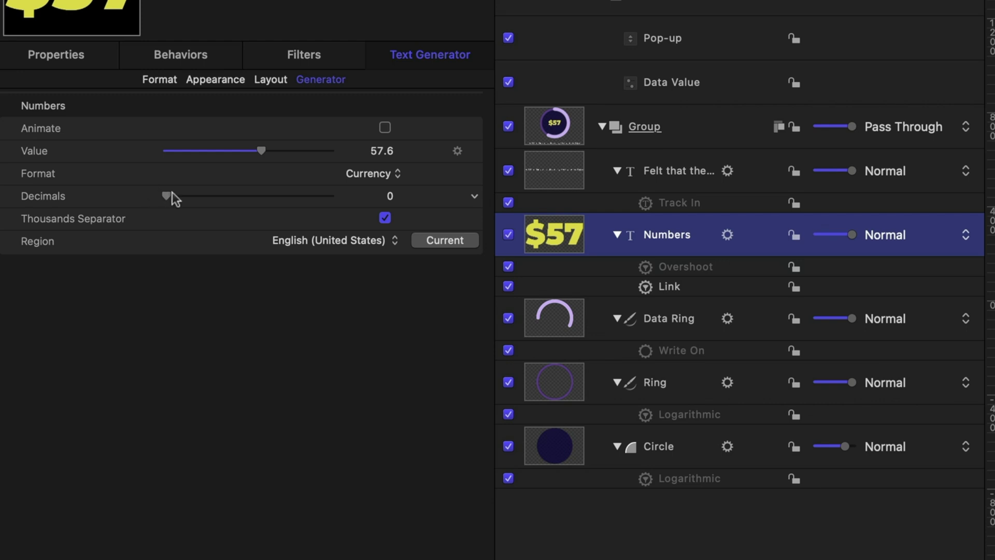
{"action": "left_click_drag", "start_coordinate": [169, 200], "coordinate": [198, 196]}
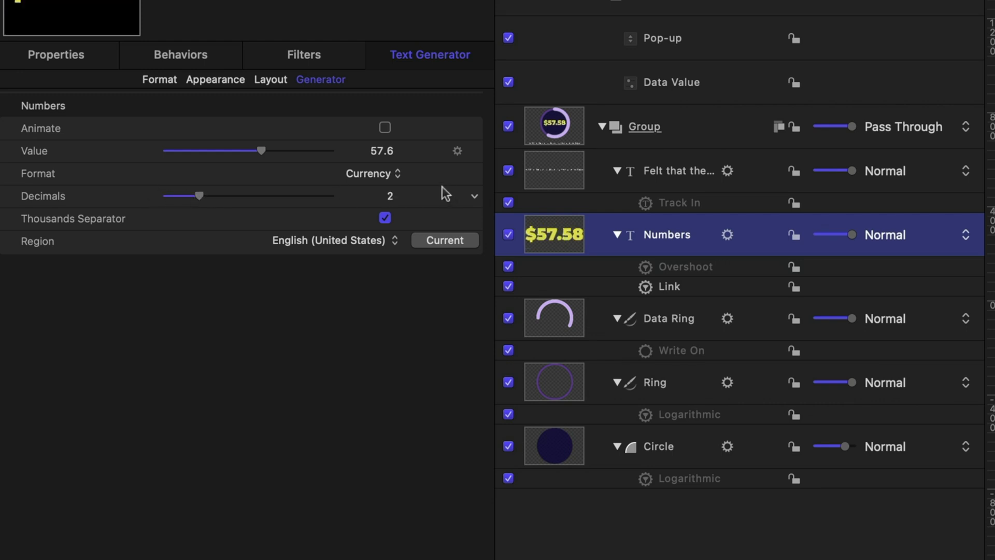
{"action": "left_click", "coordinate": [472, 199]}
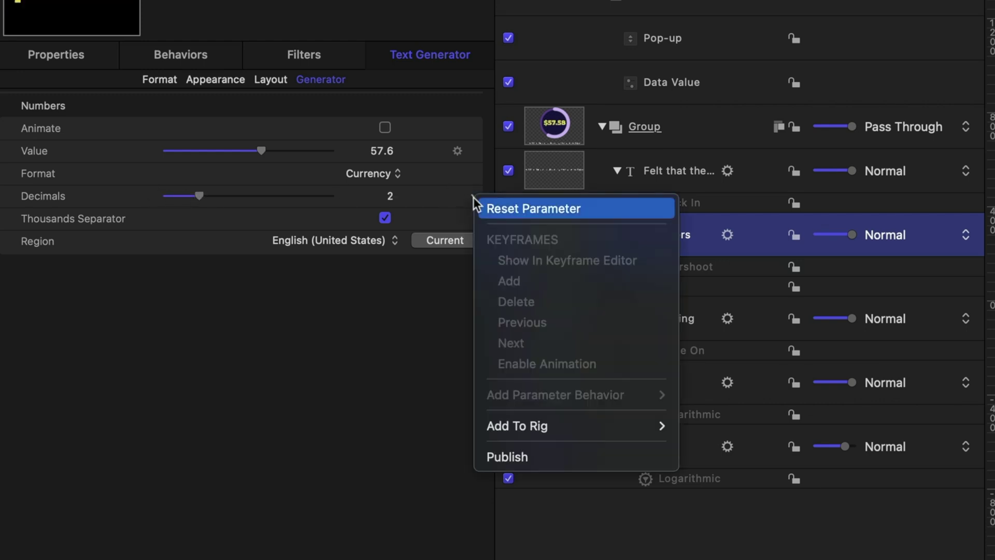
{"action": "mouse_move", "coordinate": [662, 422]}
{"action": "mouse_move", "coordinate": [696, 448]}
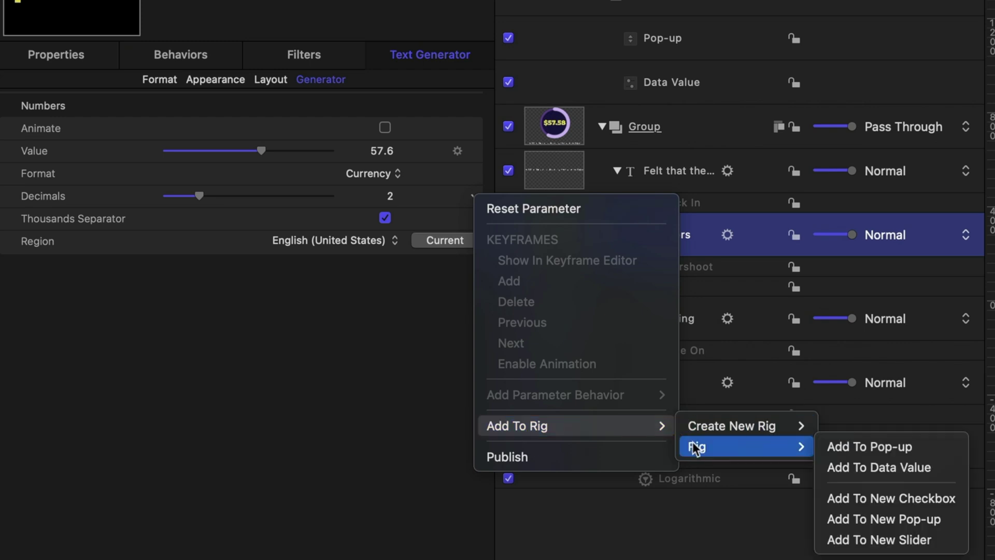
{"action": "left_click", "coordinate": [865, 511]}
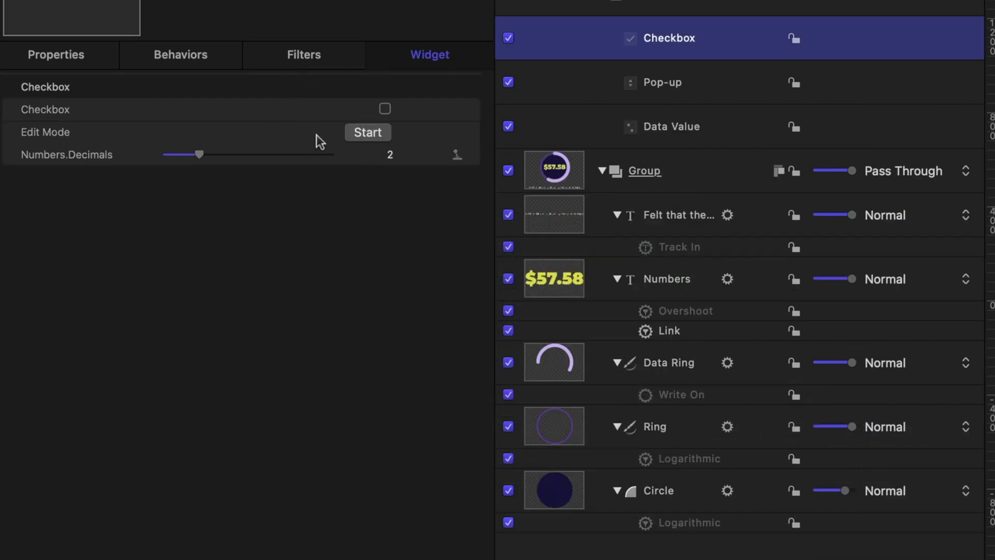
- Set Decimals to 0 for the checkbox's unchecked state in rig edit mode, and test the checkbox on and off
{"action": "left_click", "coordinate": [387, 135]}
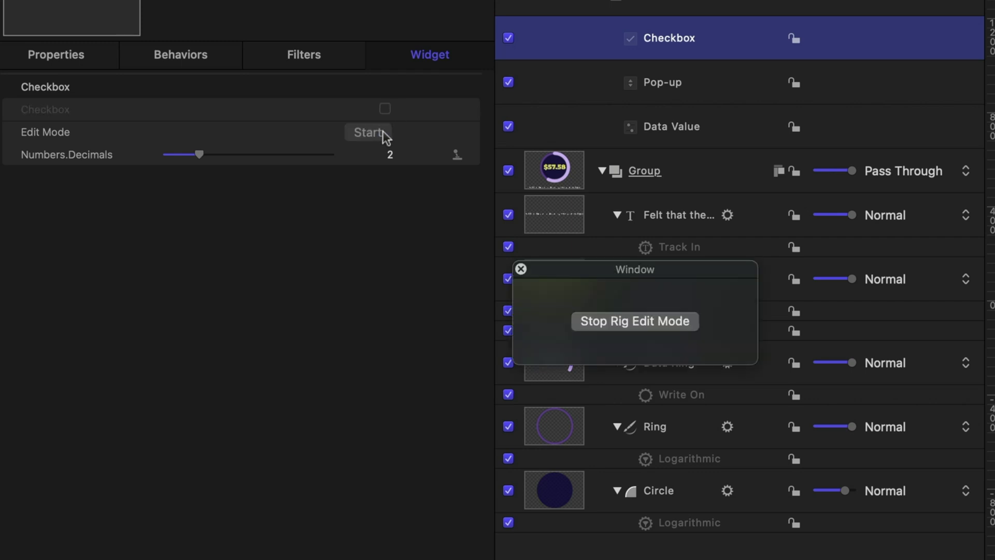
{"action": "left_click_drag", "start_coordinate": [204, 153], "coordinate": [125, 156]}
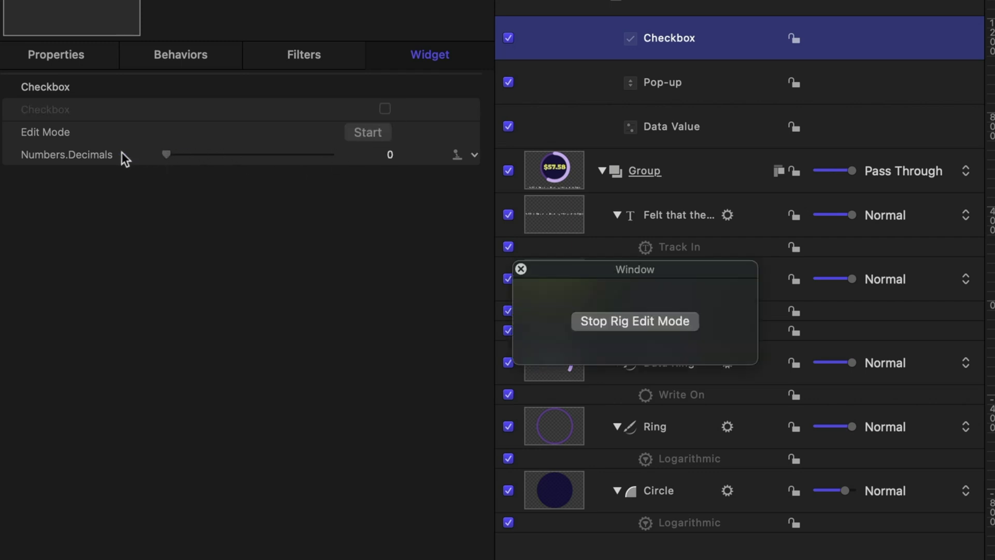
{"action": "left_click", "coordinate": [637, 322]}
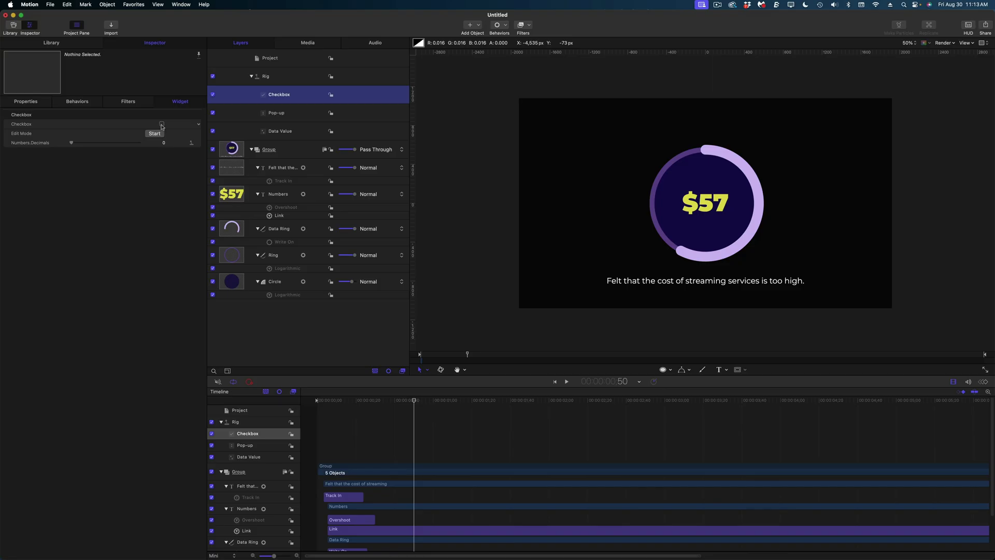
{"action": "left_click", "coordinate": [161, 125]}
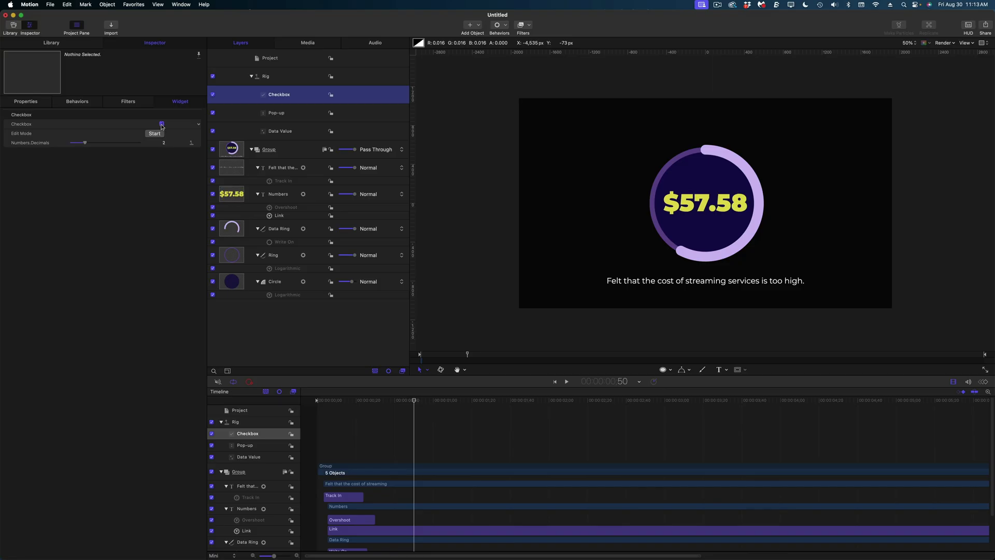
{"action": "left_click", "coordinate": [162, 124]}
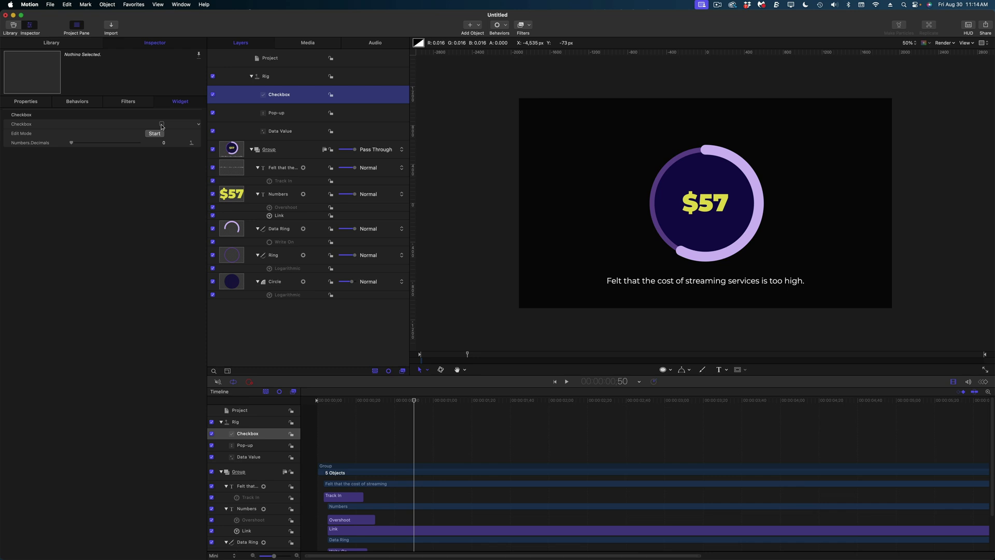
- Publish the rig's Checkbox, Pop-up and Data Value widgets
{"action": "left_click", "coordinate": [265, 76]}
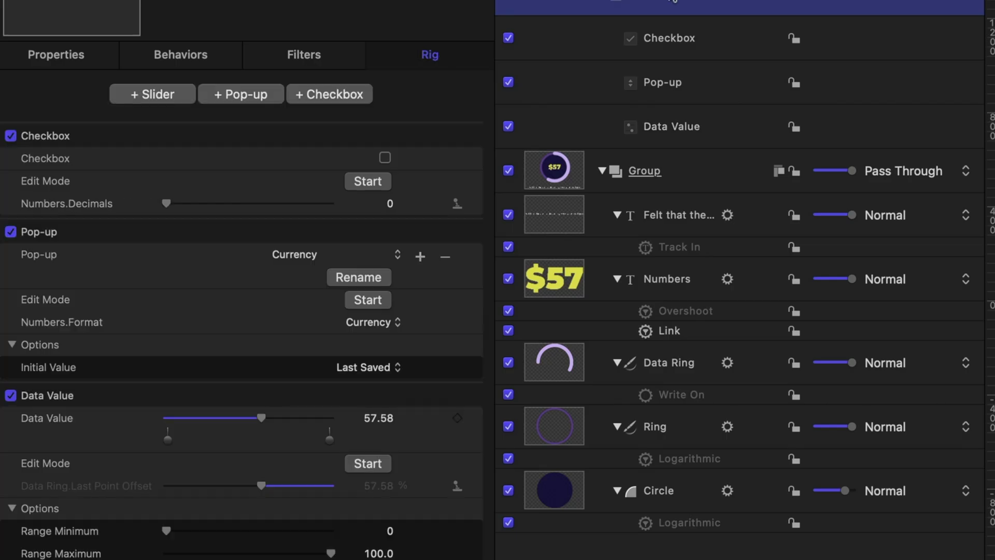
{"action": "left_click", "coordinate": [473, 136]}
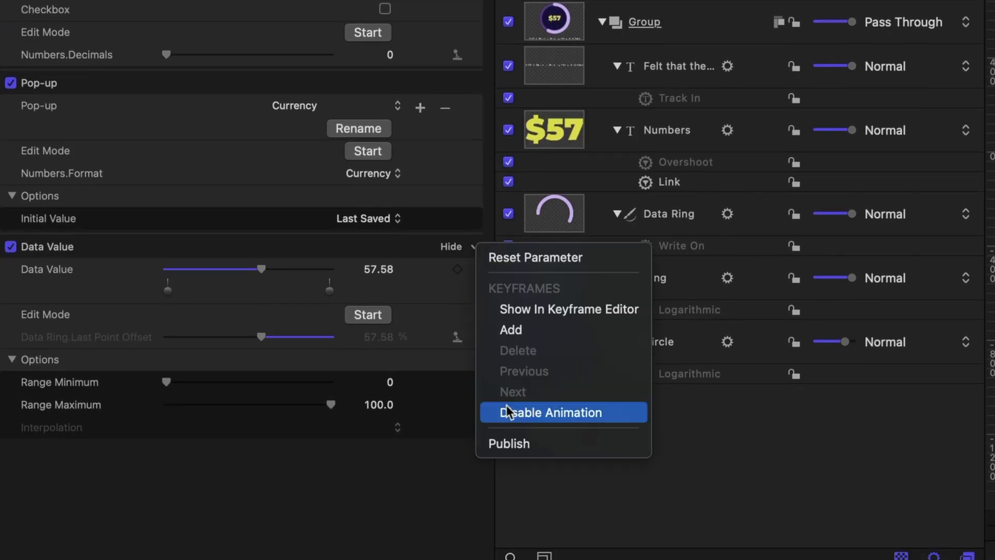
{"action": "left_click", "coordinate": [507, 412]}
- Reorder the project's published parameters to Data Value, Pop-up, Checkbox
{"action": "left_click", "coordinate": [617, 35]}
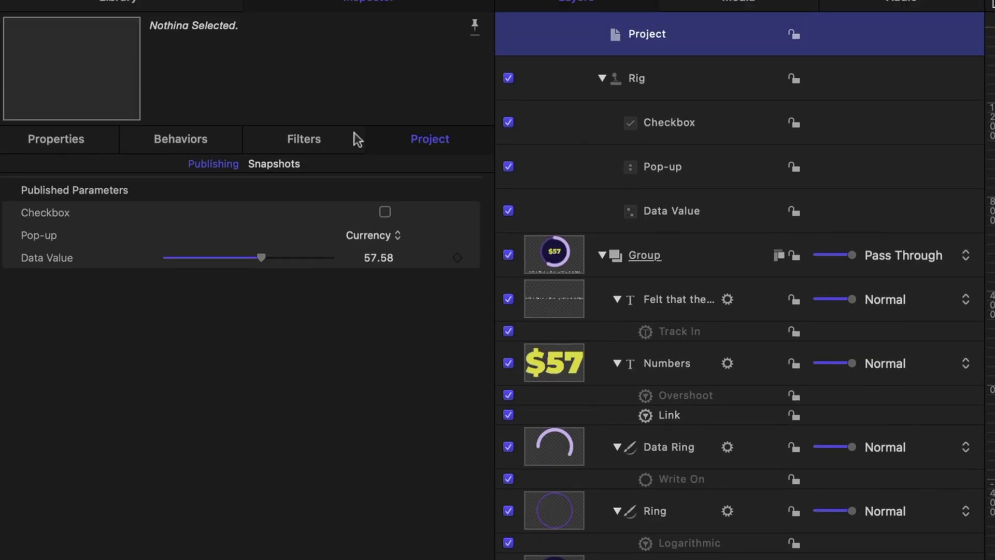
{"action": "left_click_drag", "start_coordinate": [115, 264], "coordinate": [62, 212]}
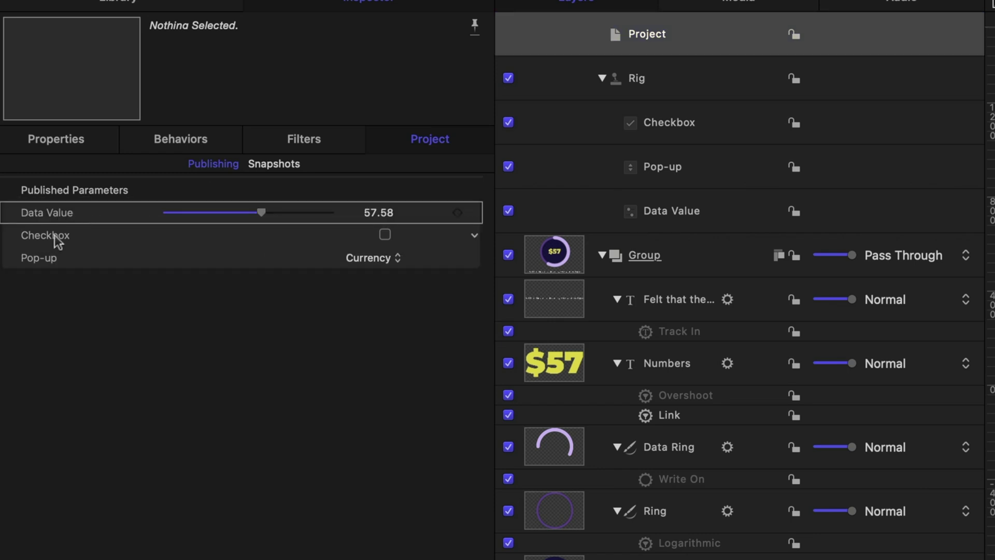
{"action": "mouse_move", "coordinate": [46, 258]}
{"action": "left_mouse_down"}
{"action": "mouse_move", "coordinate": [38, 235]}
{"action": "mouse_move", "coordinate": [35, 247]}
{"action": "left_mouse_up"}
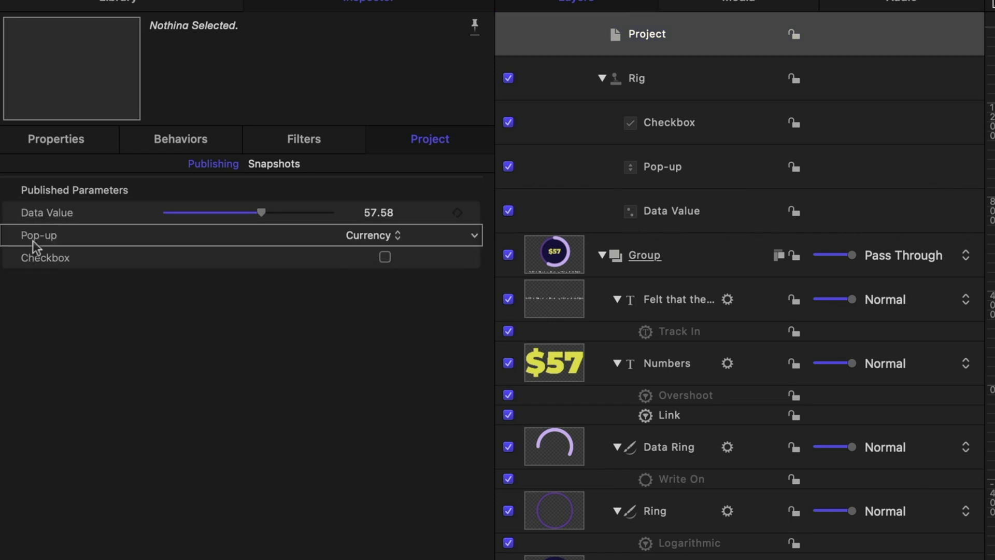
- Rename the published Pop-up and Checkbox parameters to Number Format and Decimals, and set the number format to Percent
{"action": "double_click", "coordinate": [45, 236]}
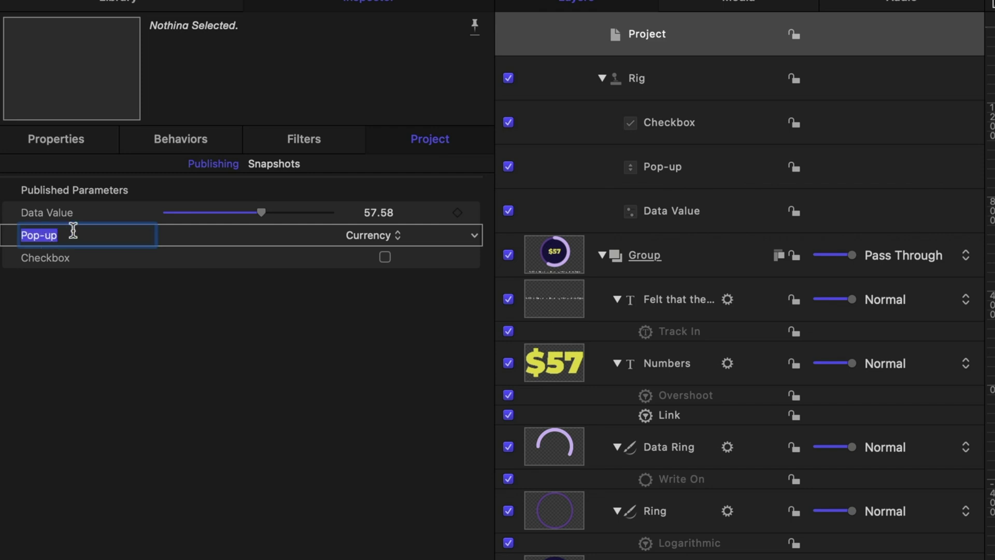
{"action": "type", "text": "Number Format"}
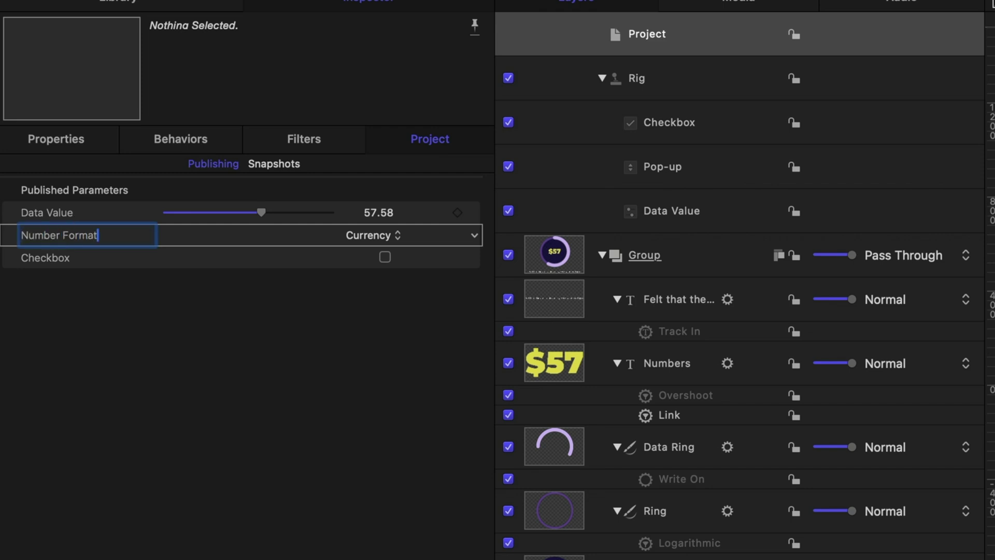
{"action": "key", "text": "Return"}
{"action": "double_click", "coordinate": [63, 259]}
{"action": "type", "text": "De"}
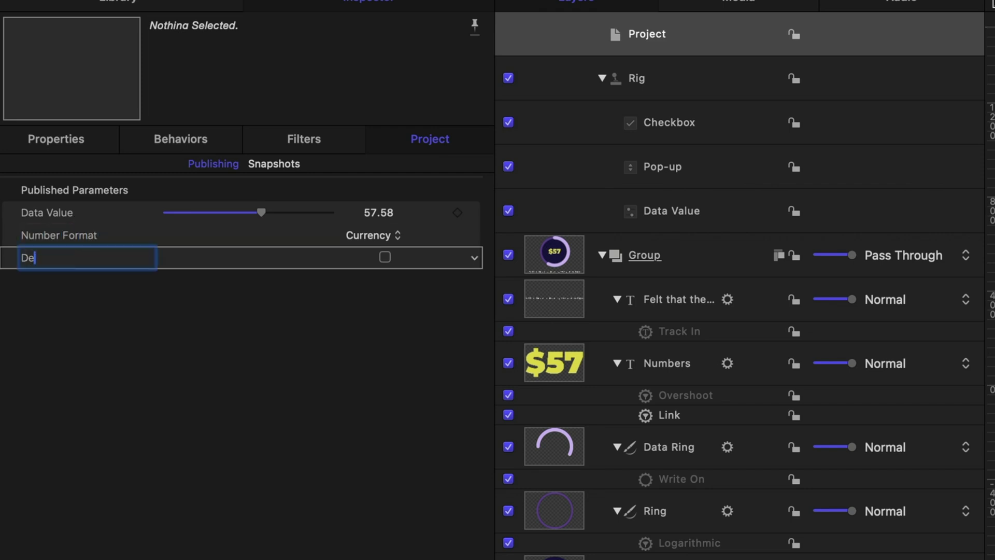
{"action": "type", "text": "cimals"}
{"action": "key", "text": "Return"}
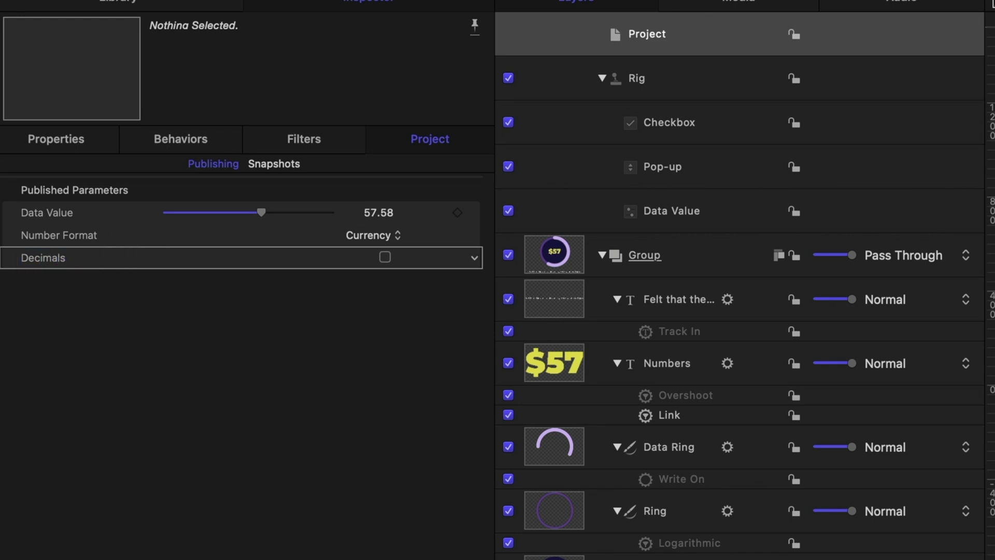
{"action": "left_click", "coordinate": [372, 236]}
{"action": "left_click", "coordinate": [371, 199]}
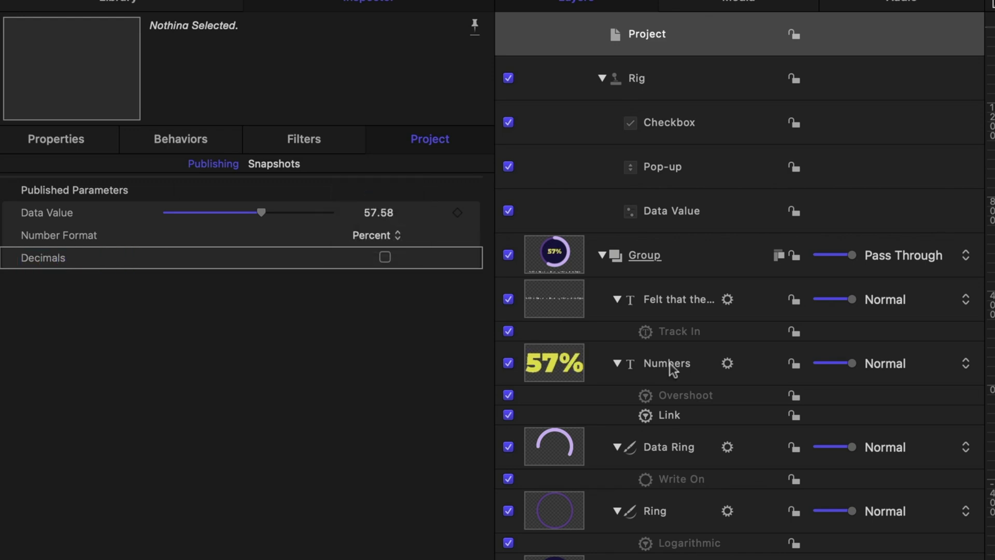
- Publish the Numbers layer's Font, Size, Alignment and Offset parameters
{"action": "left_click", "coordinate": [672, 369]}
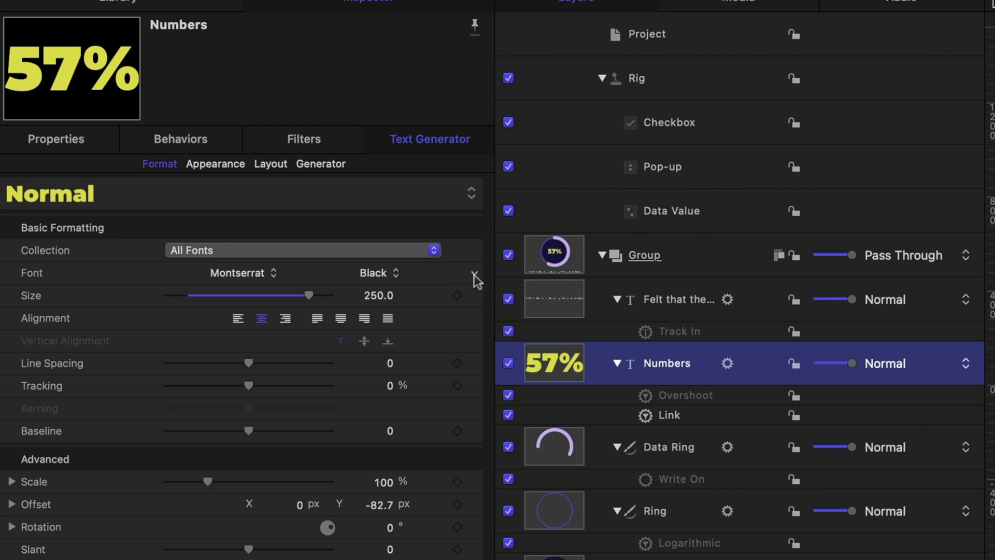
{"action": "left_click", "coordinate": [474, 275]}
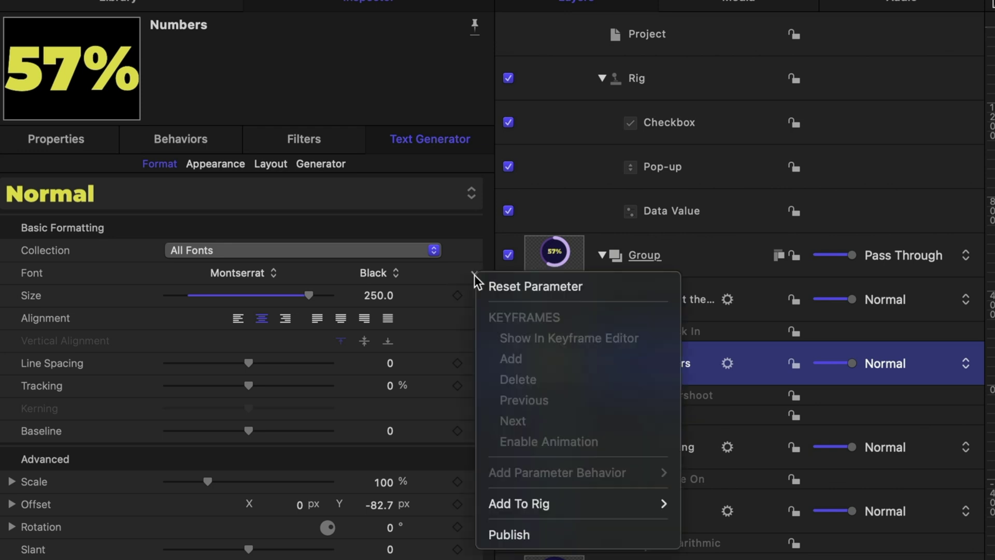
{"action": "left_click", "coordinate": [508, 534]}
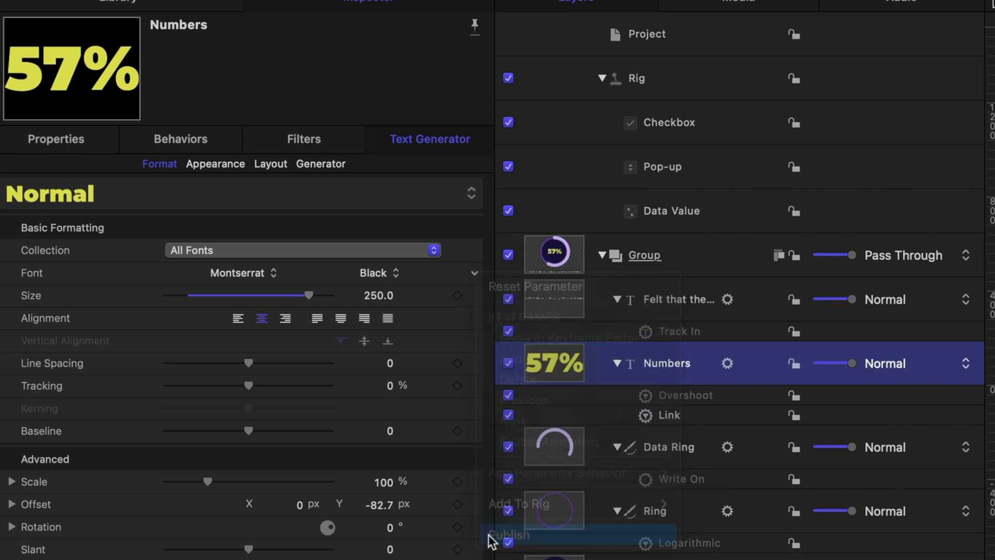
{"action": "left_click", "coordinate": [476, 296]}
{"action": "left_click", "coordinate": [506, 329]}
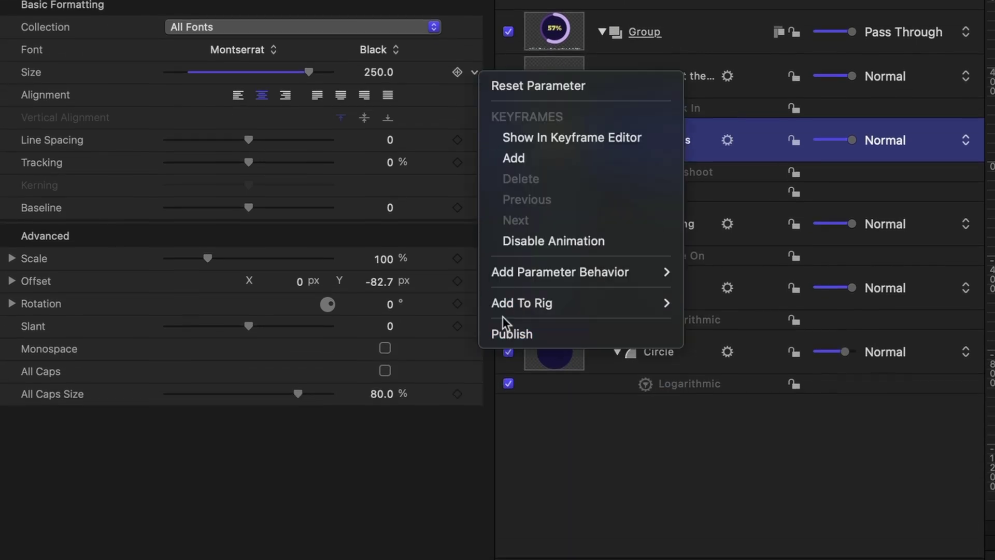
{"action": "left_click", "coordinate": [474, 93]}
{"action": "left_click", "coordinate": [521, 353]}
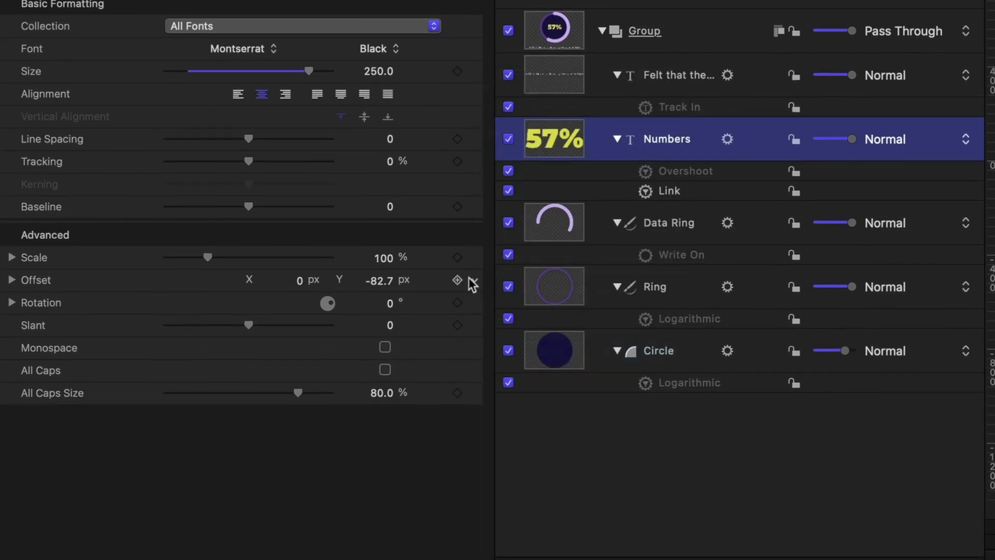
{"action": "left_click", "coordinate": [472, 281]}
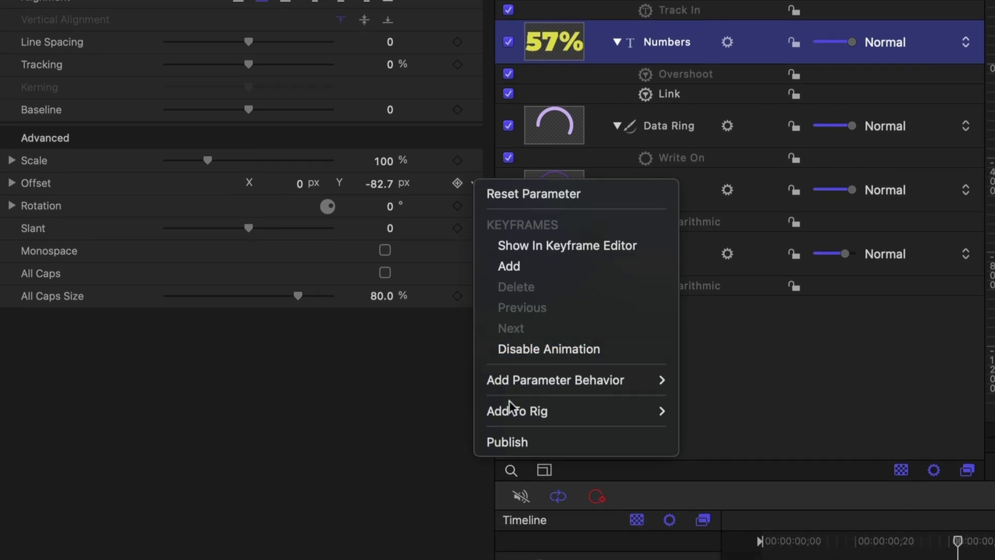
{"action": "left_click", "coordinate": [514, 445]}
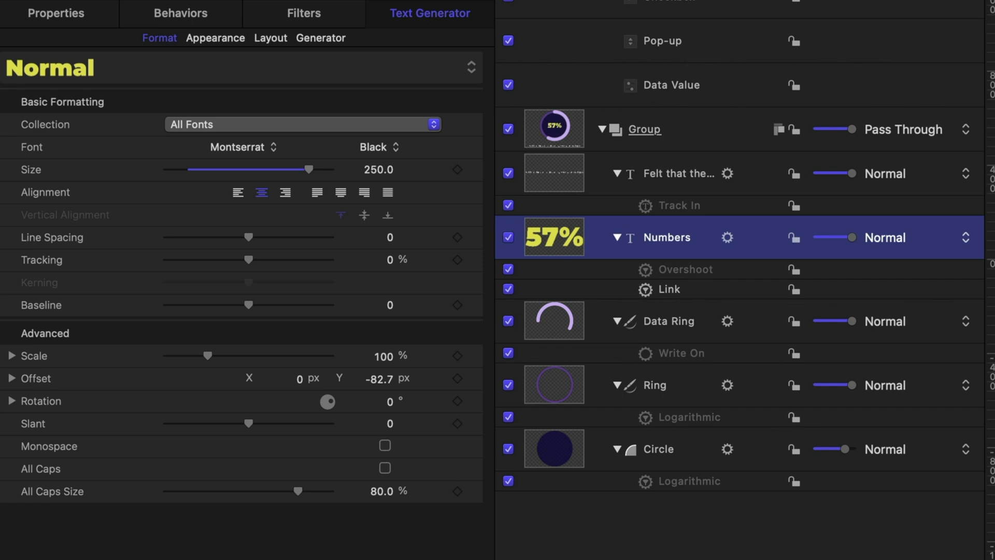
- Publish the face Color parameter of the Numbers layer
{"action": "left_click", "coordinate": [202, 40]}
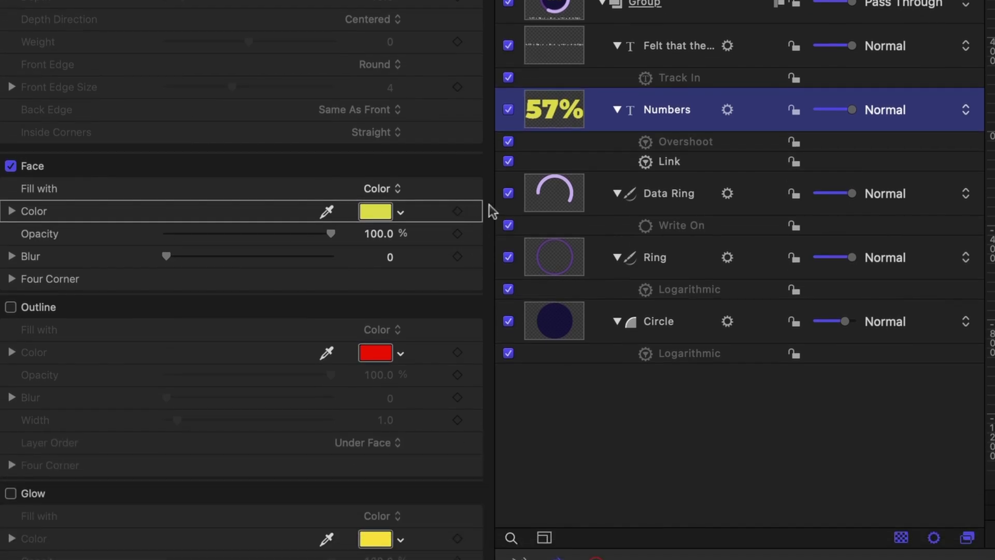
{"action": "left_click", "coordinate": [476, 212]}
{"action": "left_click", "coordinate": [512, 466]}
- Publish the Face parameter of the "Felt that the cost of streaming" text and rename it Supporting Text in the project's published parameters
{"action": "left_click", "coordinate": [678, 50]}
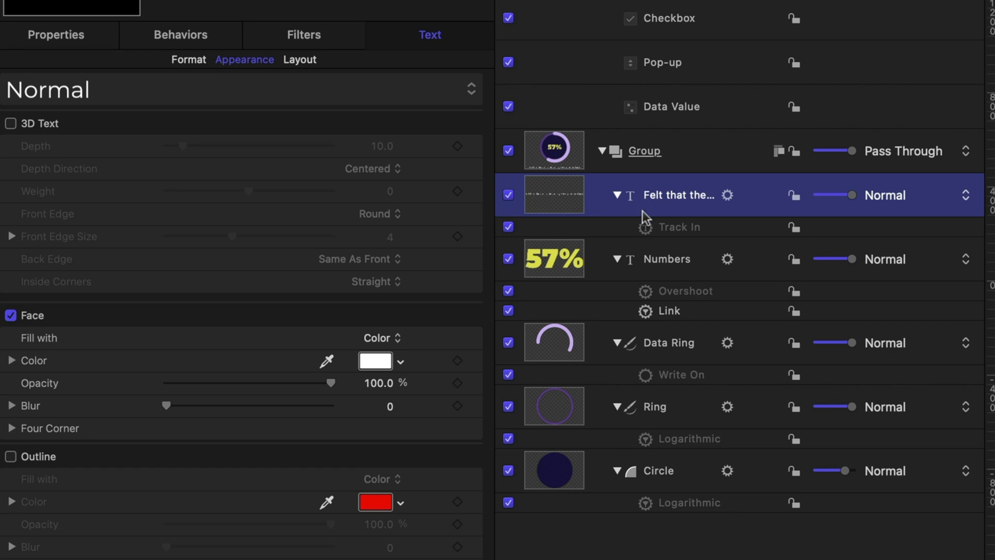
{"action": "left_click", "coordinate": [474, 316]}
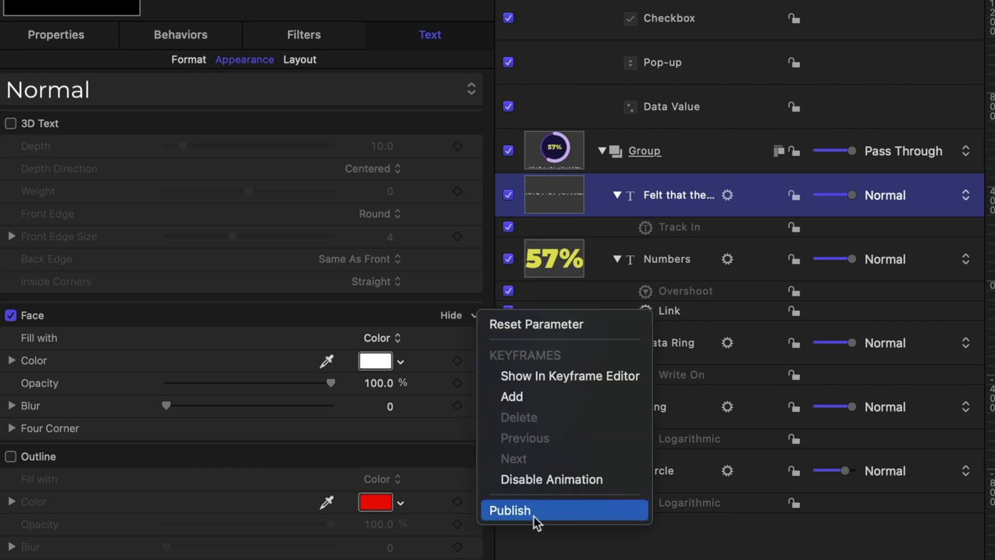
{"action": "left_click", "coordinate": [510, 511]}
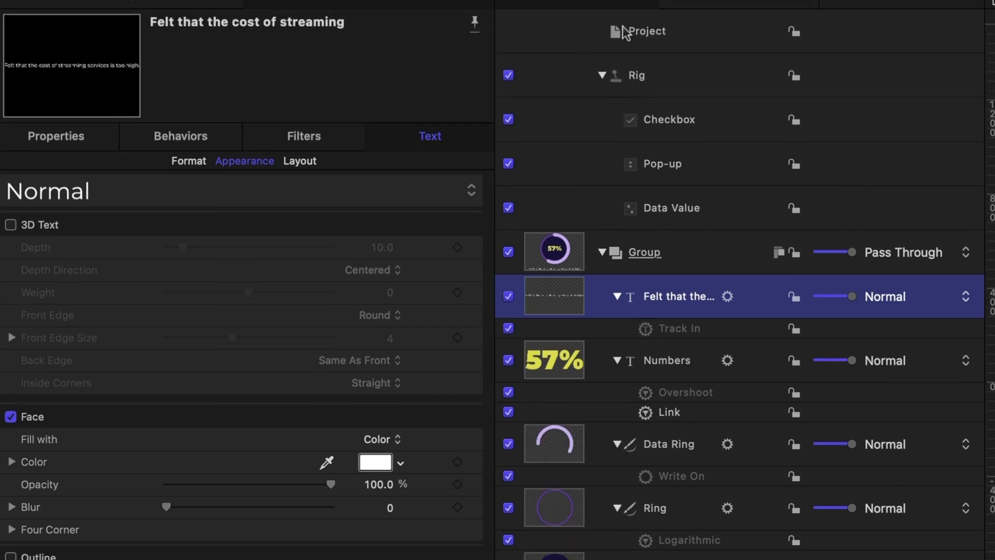
{"action": "left_click", "coordinate": [625, 32]}
{"action": "double_click", "coordinate": [30, 391]}
{"action": "type", "text": "Supporting Text"}
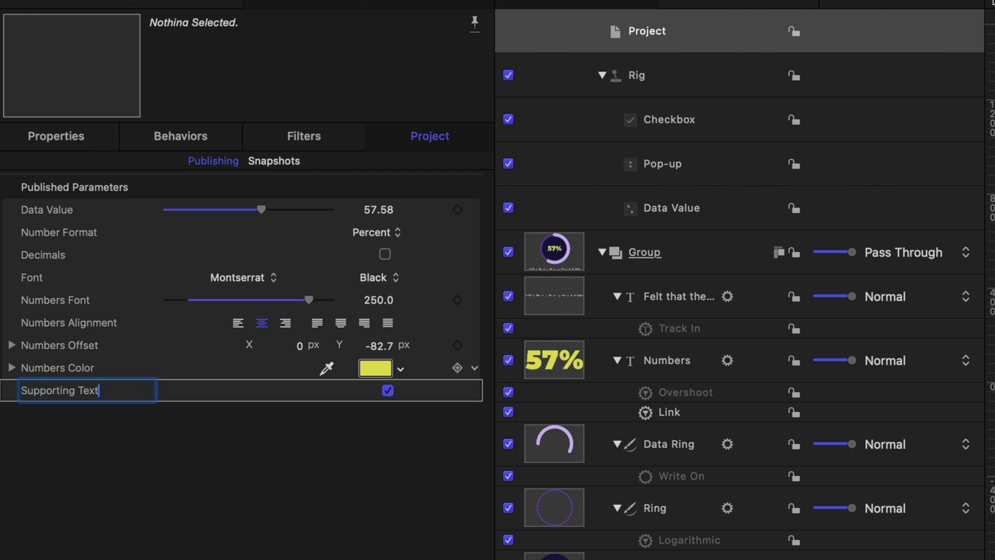
{"action": "key", "text": "Return"}
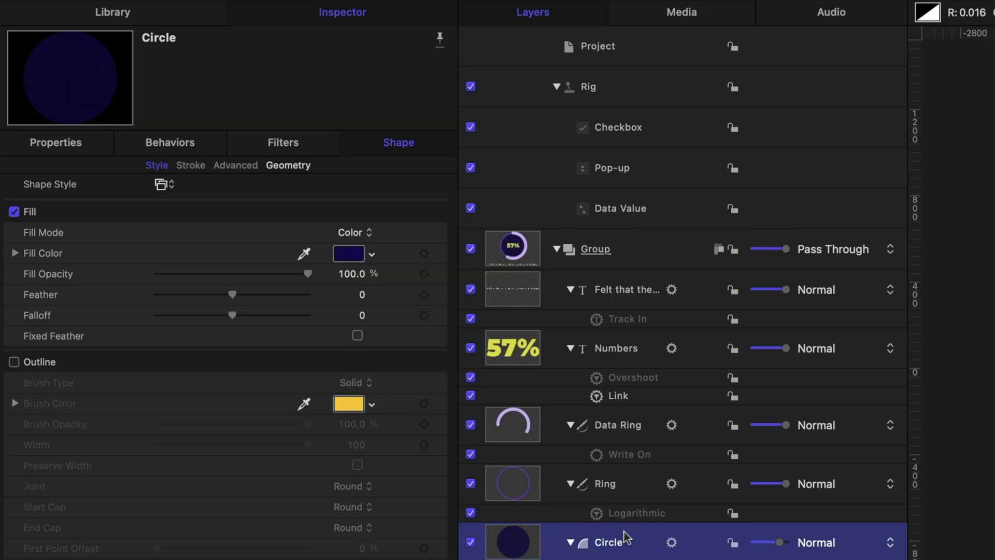
- Publish the Circle shape's Fill Color and rename the published parameter Background Circle
{"action": "left_click", "coordinate": [439, 253]}
{"action": "left_click", "coordinate": [497, 488]}
{"action": "left_click", "coordinate": [588, 49]}
{"action": "double_click", "coordinate": [63, 397]}
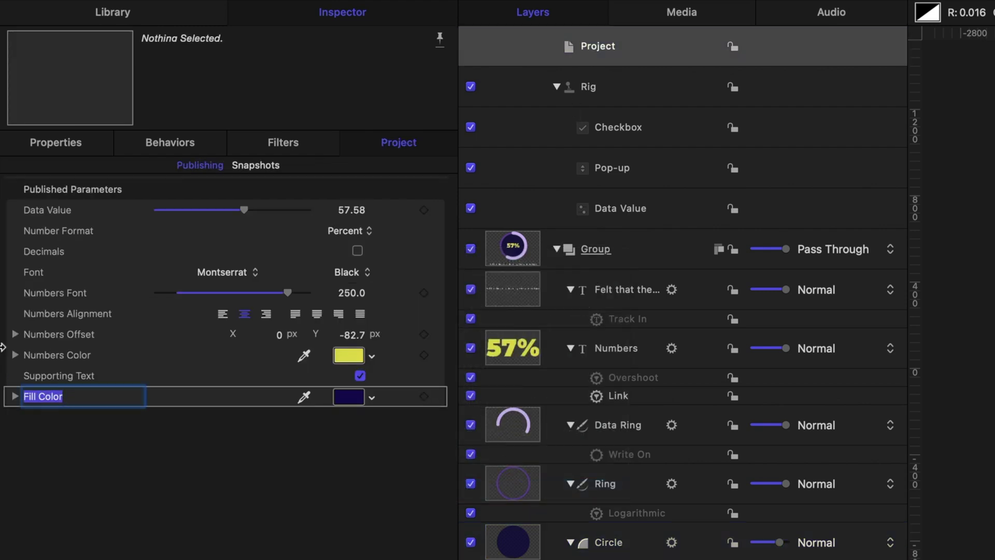
{"action": "type", "text": "Background Circle"}
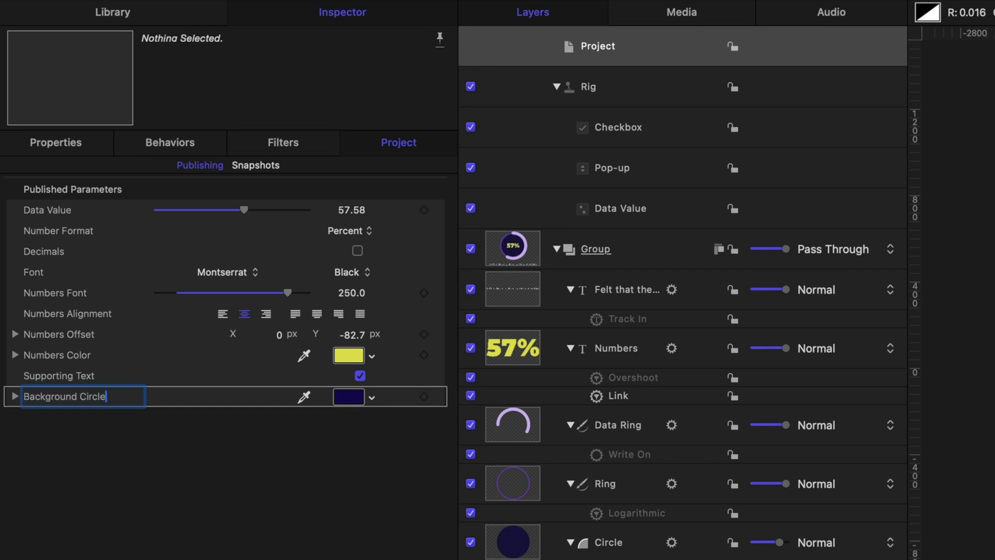
{"action": "key", "text": "Return"}
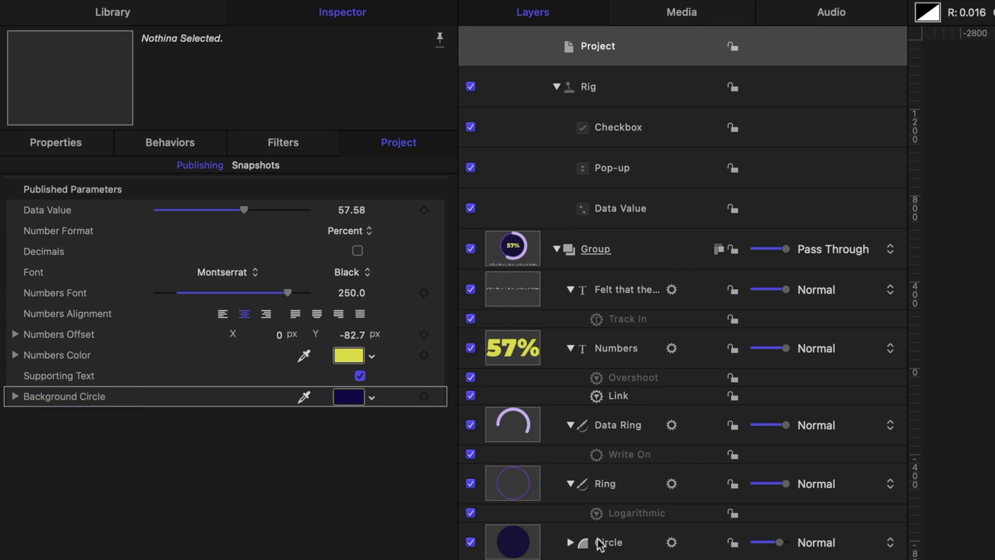
- Publish the Circle layer's Opacity and rename the published parameter Background Circle Opacity
{"action": "left_click", "coordinate": [597, 547]}
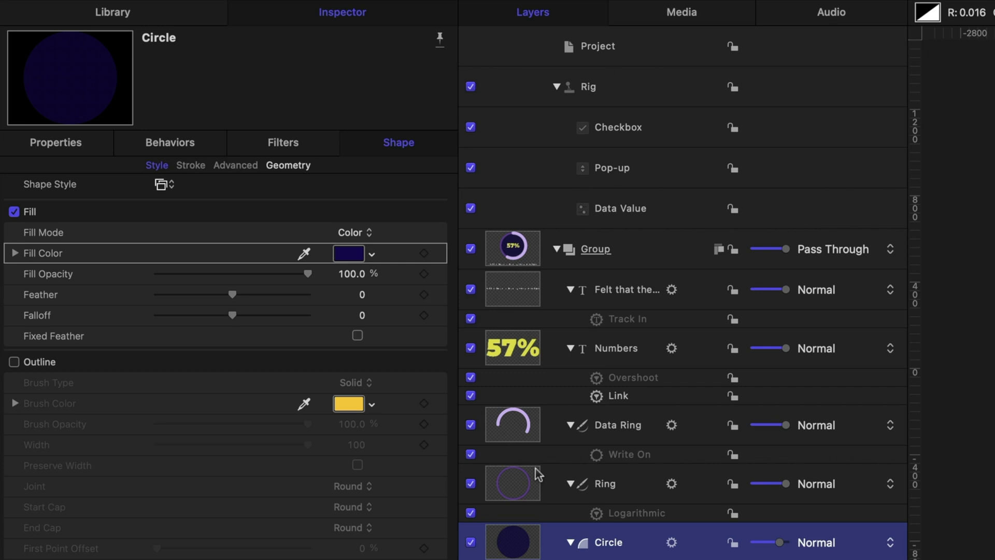
{"action": "left_click", "coordinate": [55, 142]}
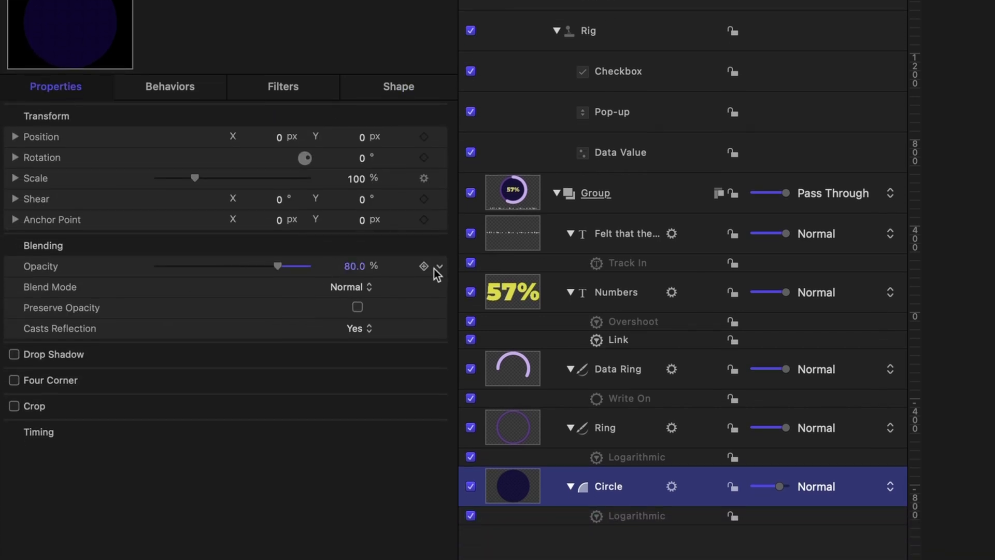
{"action": "left_click", "coordinate": [436, 322]}
{"action": "left_click", "coordinate": [588, 118]}
{"action": "key", "text": "super+shift+a"}
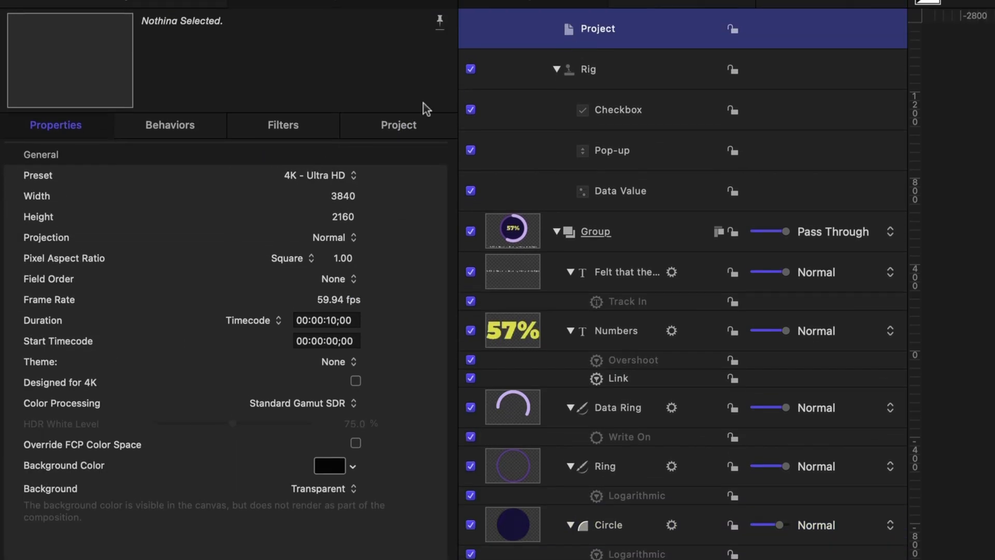
{"action": "left_click", "coordinate": [387, 132]}
{"action": "double_click", "coordinate": [36, 400]}
{"action": "type", "text": "Background Cic"}
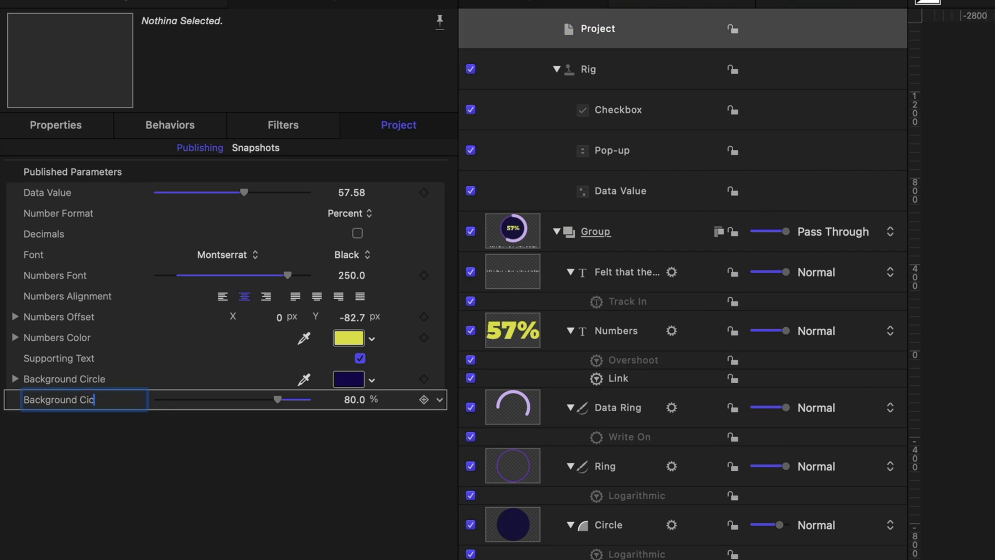
{"action": "key", "text": "Return"}
- Publish the Ring shape's outline Brush Color and rename the published parameter Ring Color
{"action": "left_click", "coordinate": [604, 465]}
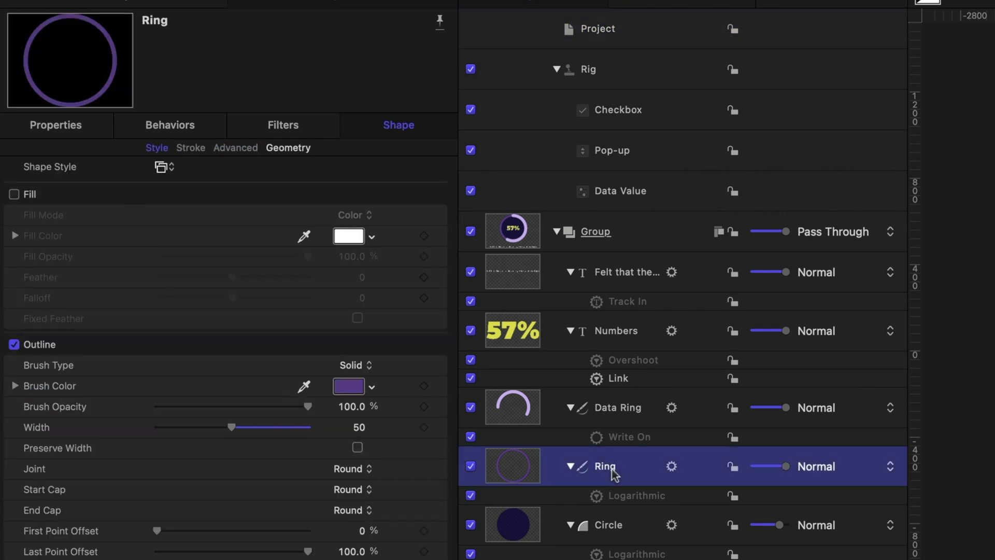
{"action": "left_click", "coordinate": [440, 291]}
{"action": "left_click", "coordinate": [502, 529]}
{"action": "key", "text": "super+shift+a"}
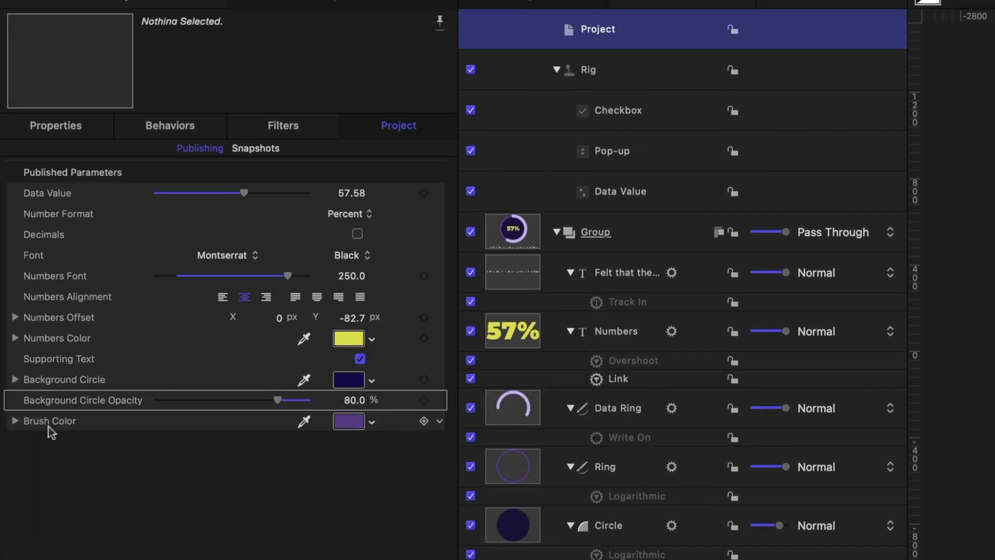
{"action": "double_click", "coordinate": [68, 321]}
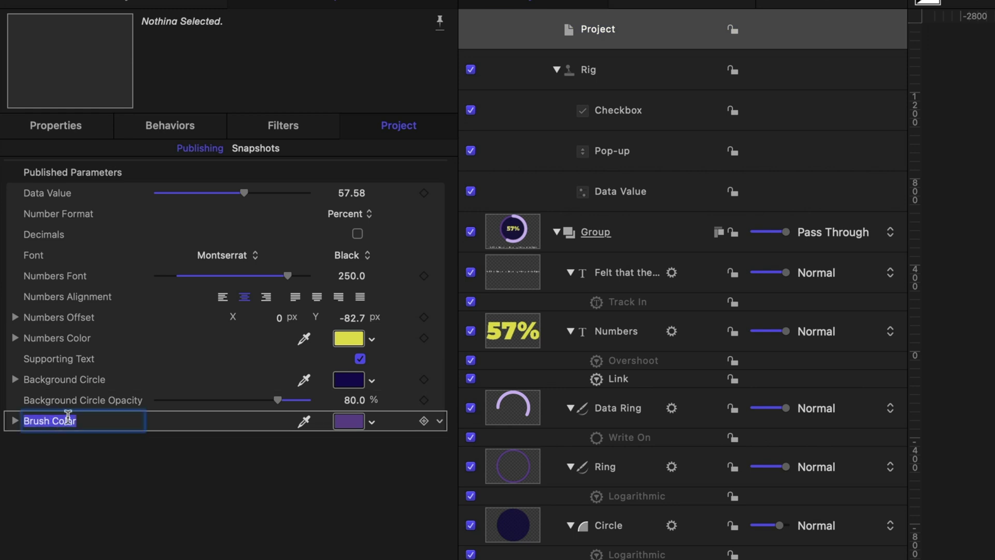
{"action": "type", "text": "Ring Color"}
{"action": "key", "text": "Return"}
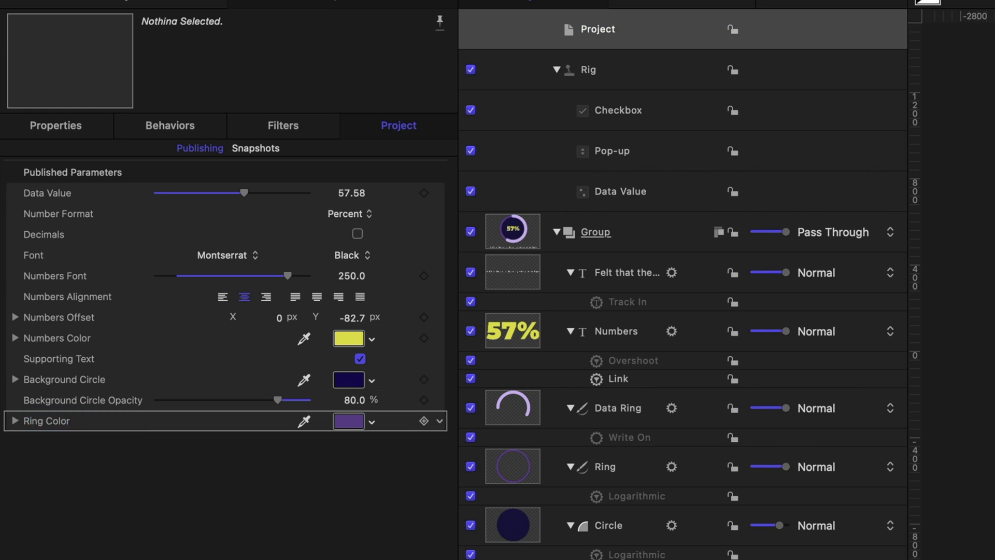
- Publish the Data Ring shape's outline Brush Color and rename the published parameter Data Ring Color
{"action": "left_click", "coordinate": [624, 408]}
{"action": "left_click", "coordinate": [439, 387]}
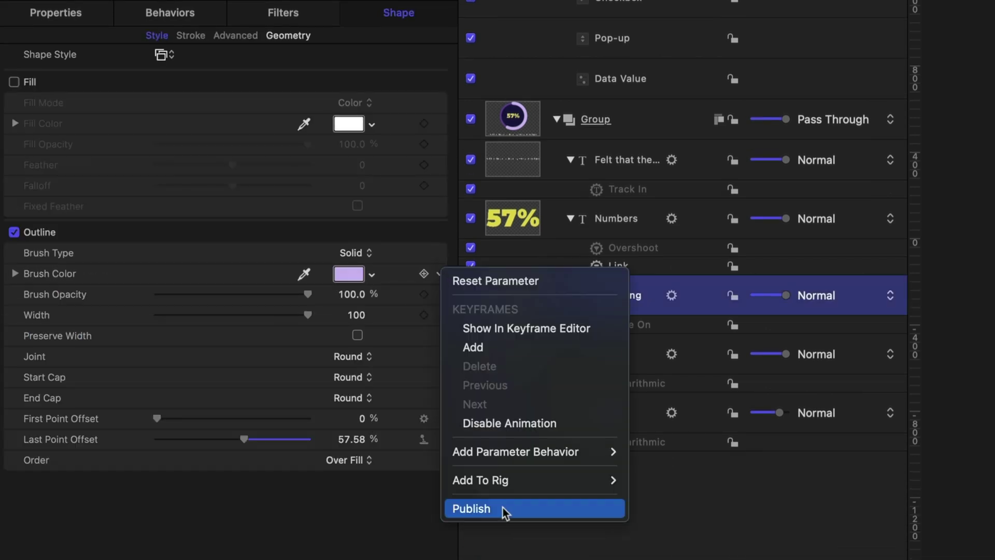
{"action": "left_click", "coordinate": [505, 559]}
{"action": "key", "text": "super+shift+a"}
{"action": "double_click", "coordinate": [54, 441]}
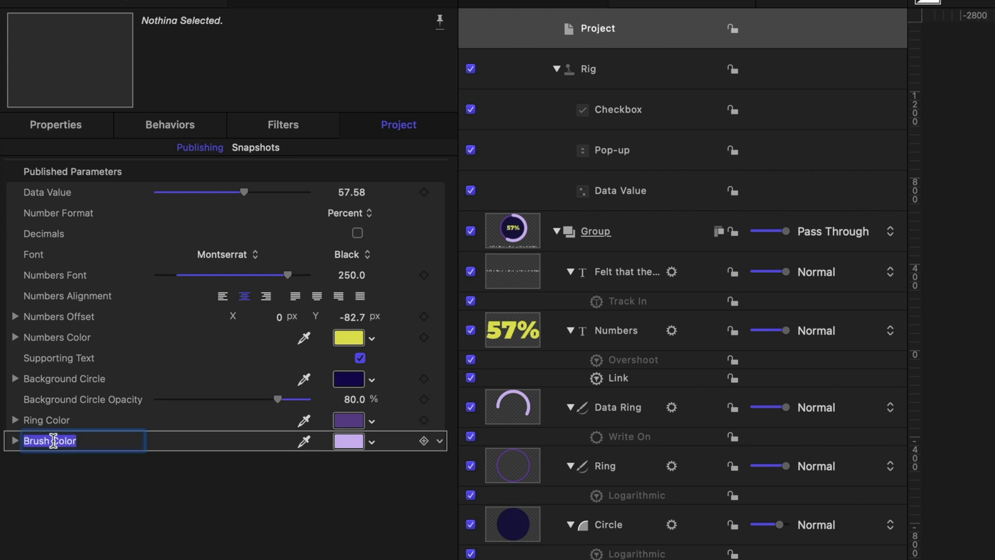
{"action": "type", "text": "Data Ring Color"}
{"action": "key", "text": "Return"}
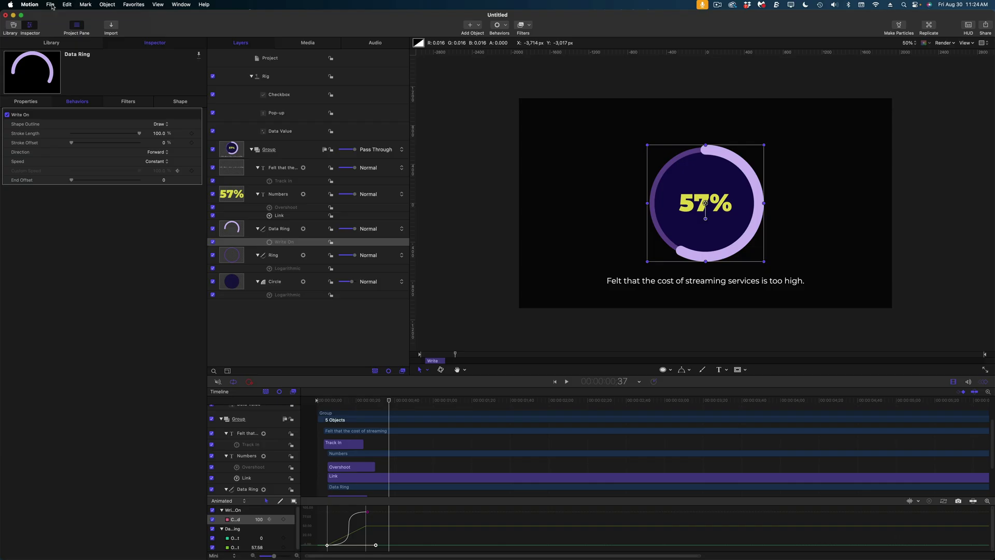
- Save the project as a generator template named Data Dial Single in a new category named Data Dial
{"action": "left_click", "coordinate": [51, 5]}
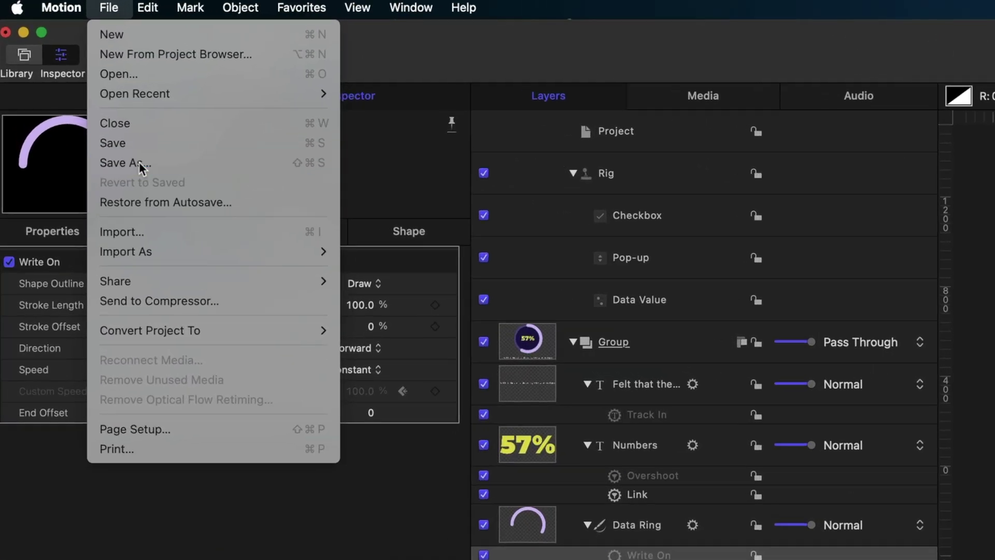
{"action": "left_click", "coordinate": [57, 72]}
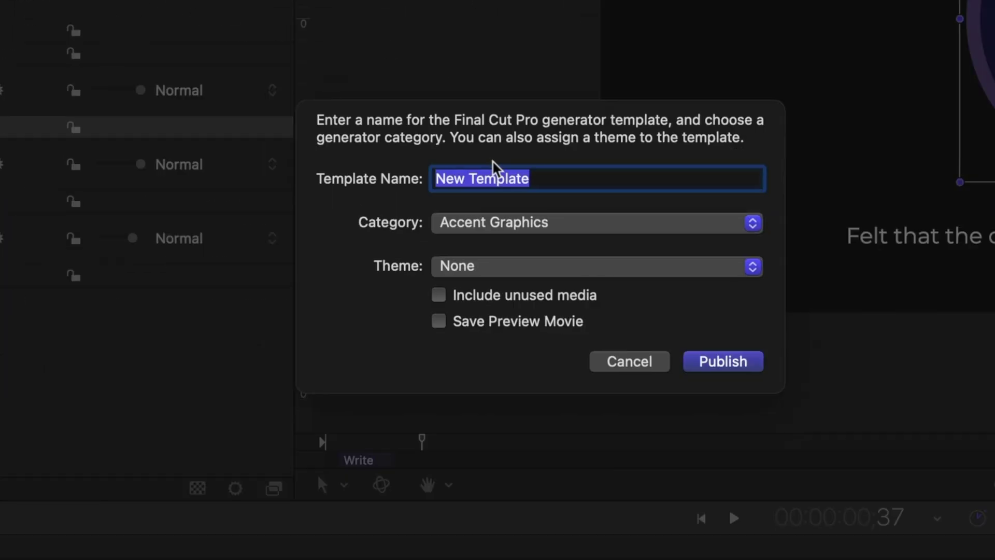
{"action": "type", "text": "S"}
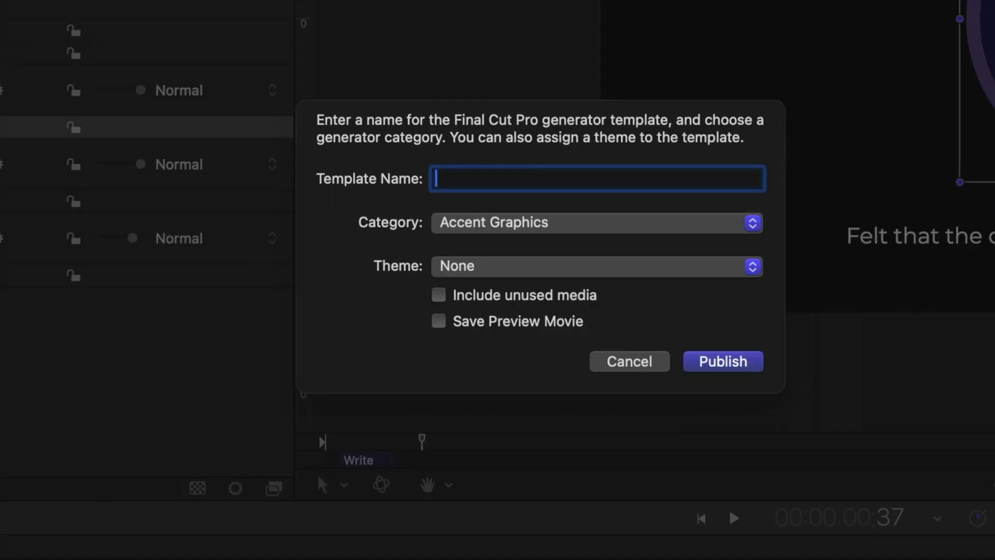
{"action": "type", "text": "Data Dial Single"}
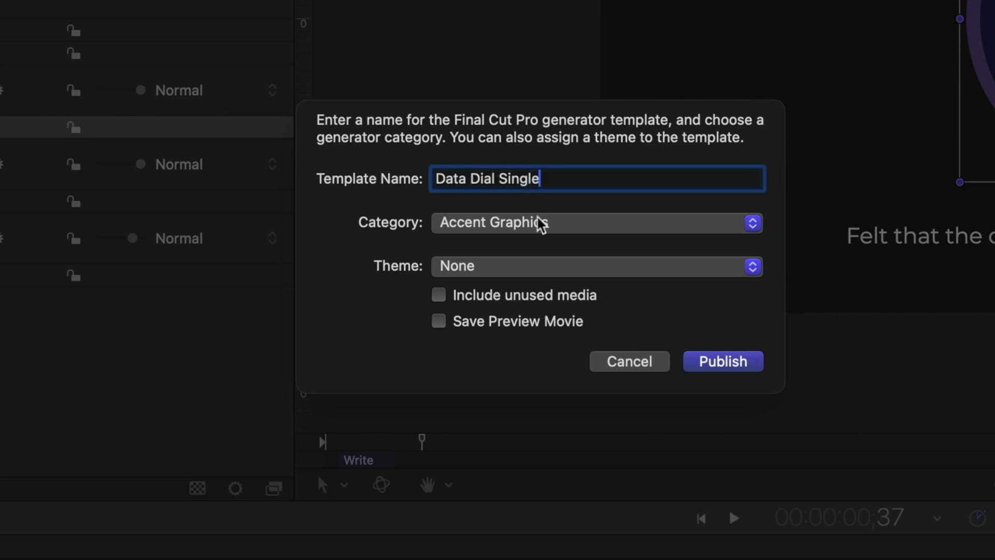
{"action": "left_click", "coordinate": [542, 224]}
{"action": "left_click", "coordinate": [482, 436]}
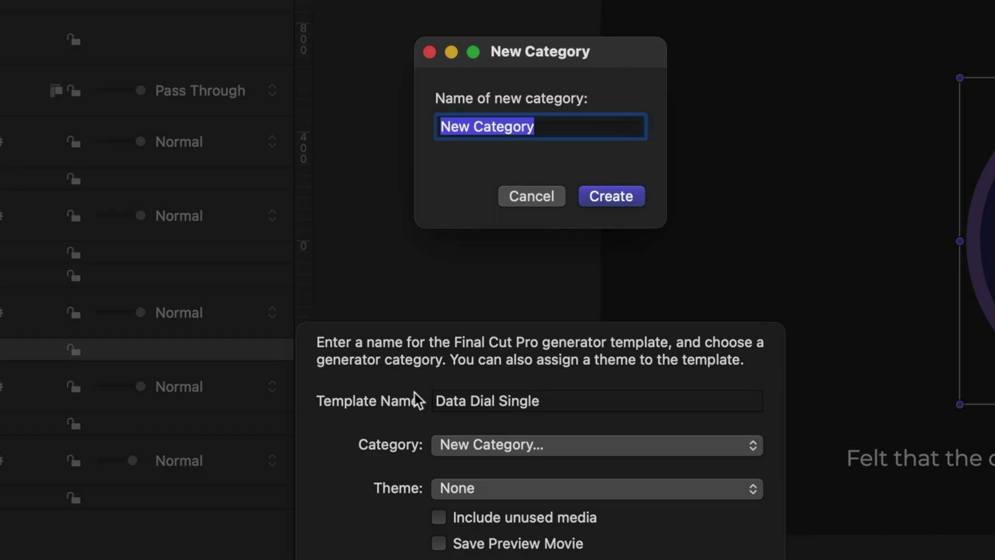
{"action": "type", "text": "Data Dial"}
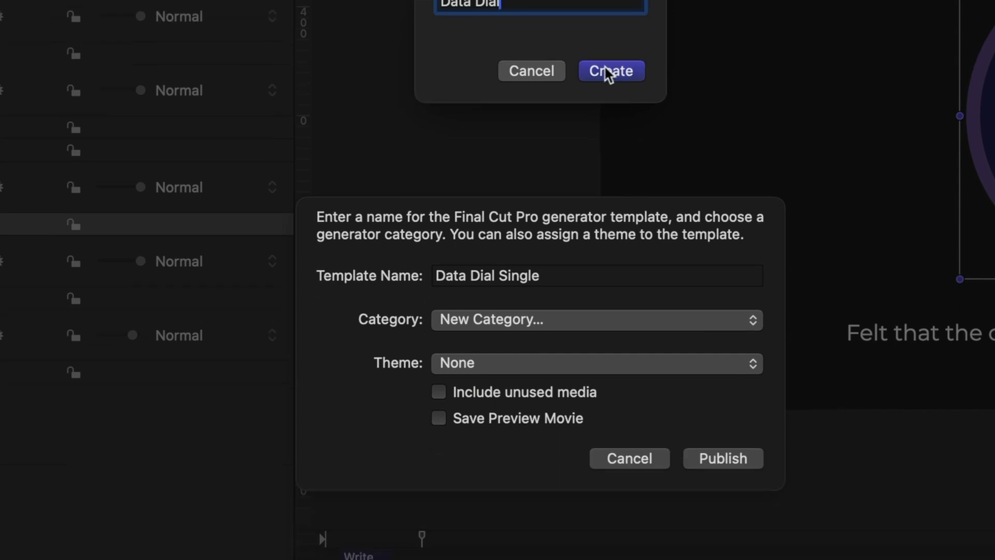
{"action": "left_click", "coordinate": [608, 72]}
{"action": "left_click", "coordinate": [564, 327]}
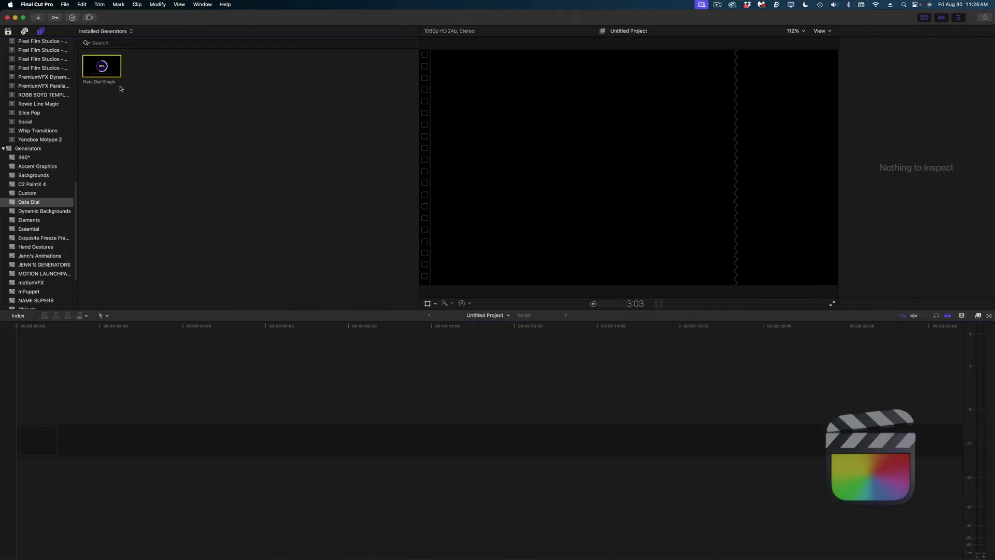
- In Final Cut Pro, append the Data Dial Single generator to the timeline and adjust its published Data Value
{"action": "key", "text": "e"}
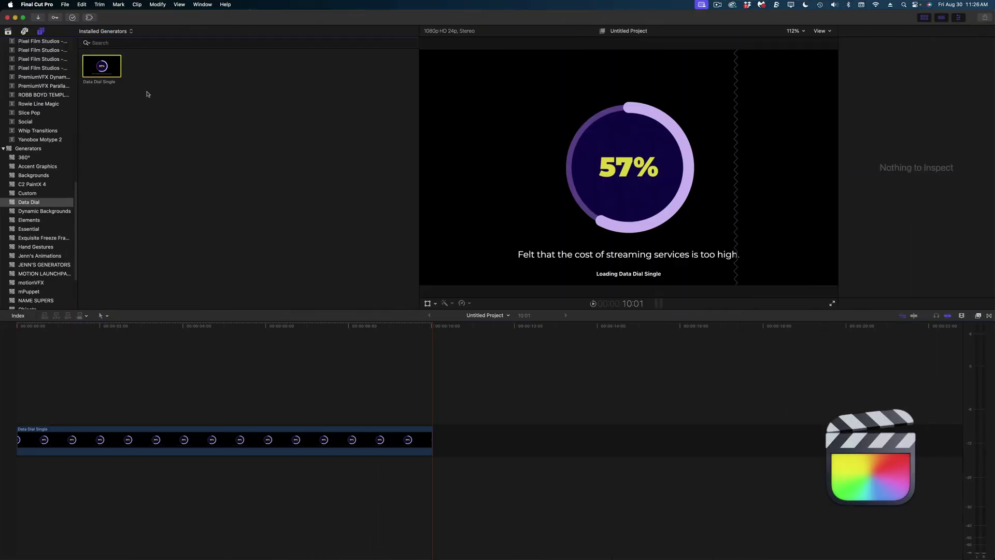
{"action": "left_click", "coordinate": [264, 435]}
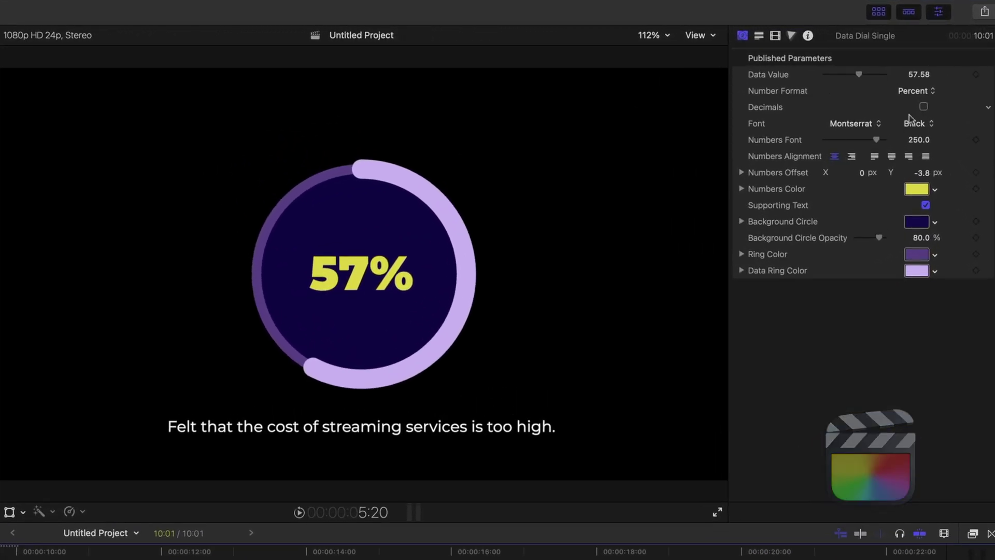
{"action": "mouse_move", "coordinate": [859, 77]}
{"action": "left_mouse_down"}
{"action": "mouse_move", "coordinate": [834, 79]}
{"action": "mouse_move", "coordinate": [866, 83]}
{"action": "left_mouse_up"}
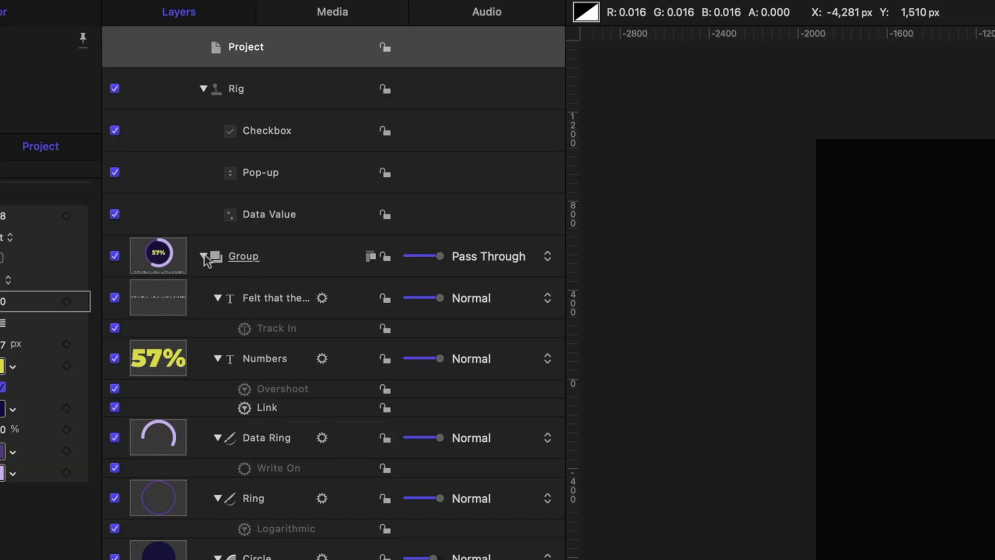
- Back in Motion, collapse the main dial group and rename it Dial Center
{"action": "left_click", "coordinate": [204, 257]}
{"action": "left_click", "coordinate": [241, 259]}
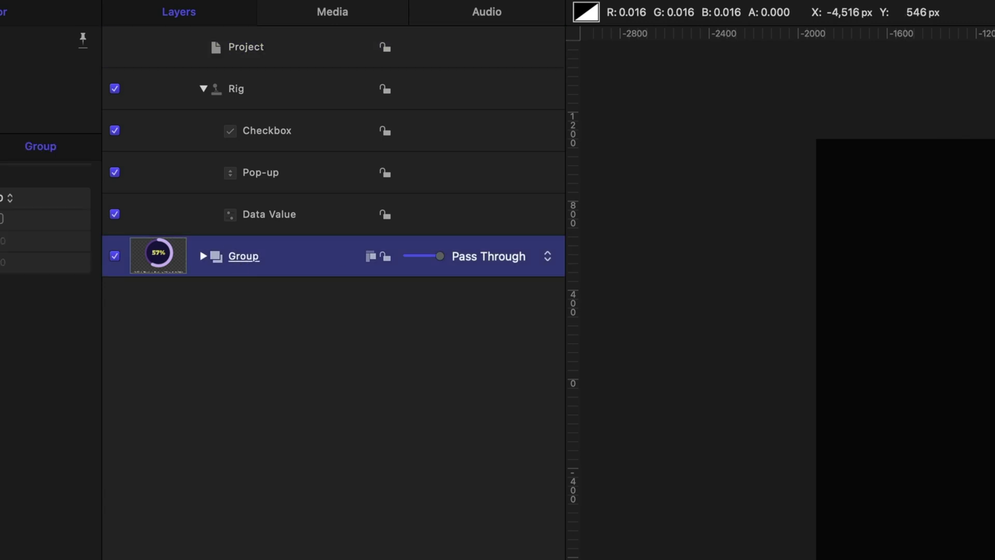
{"action": "double_click", "coordinate": [257, 254]}
{"action": "type", "text": "Dial Center"}
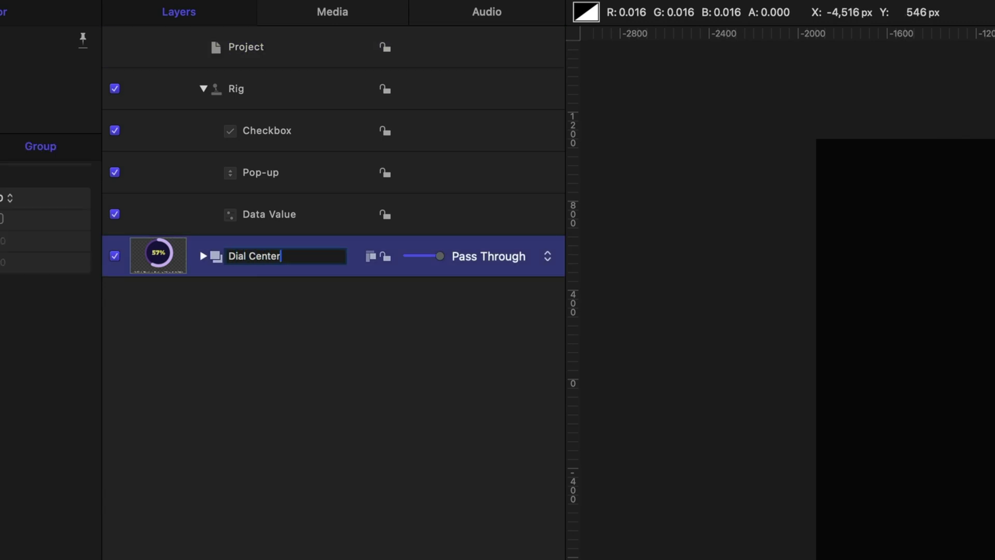
{"action": "key", "text": "Return"}
- Rename the rig Dial Center Rig
{"action": "left_click", "coordinate": [242, 95]}
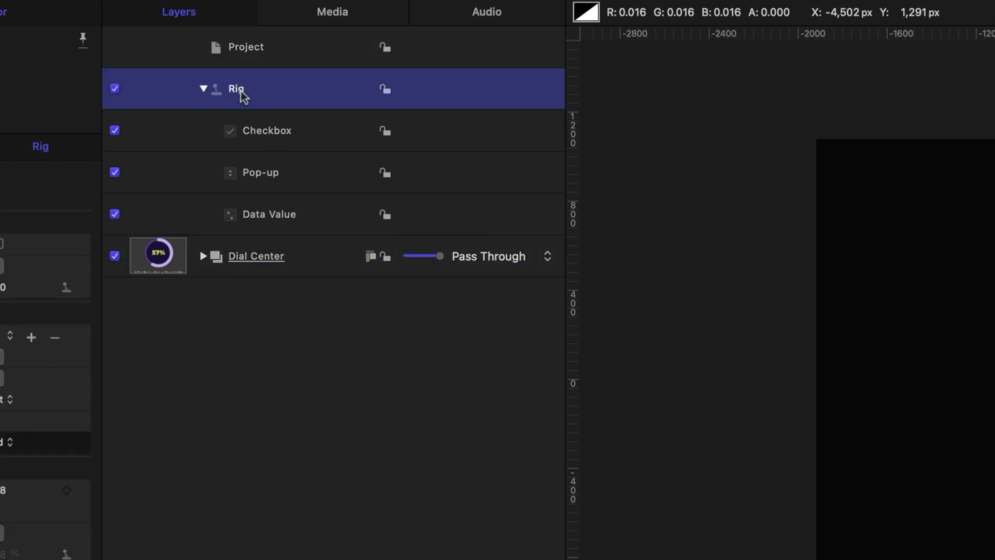
{"action": "left_click", "coordinate": [241, 91]}
{"action": "type", "text": "Dial Cent"}
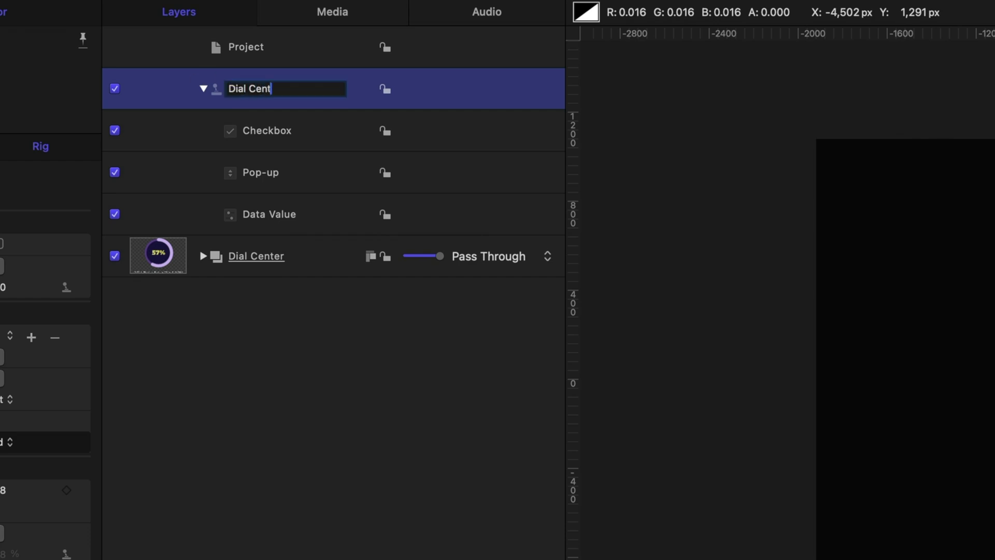
{"action": "type", "text": "er Rig"}
{"action": "left_click", "coordinate": [144, 345]}
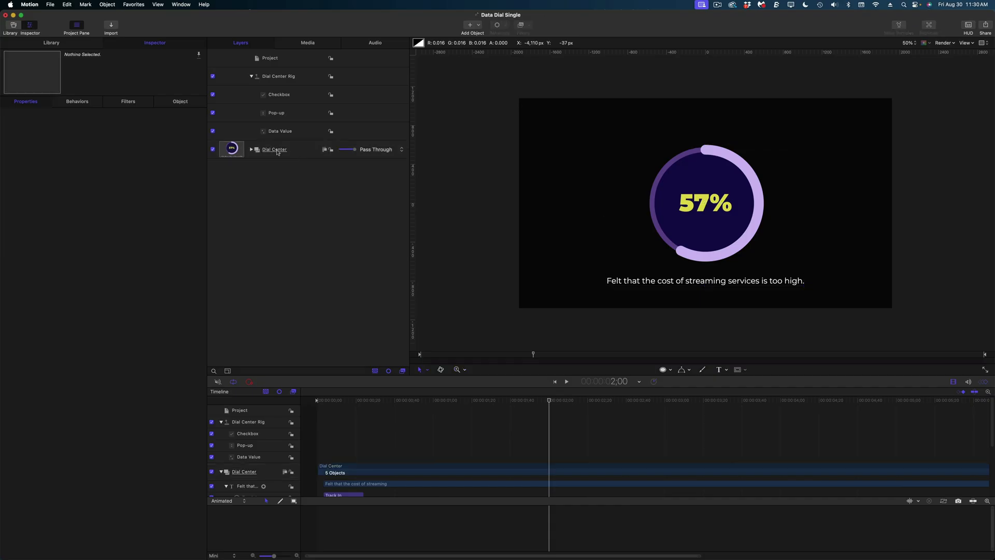
- Scale the Dial Center group to 75% and duplicate it twice
{"action": "left_click", "coordinate": [277, 152]}
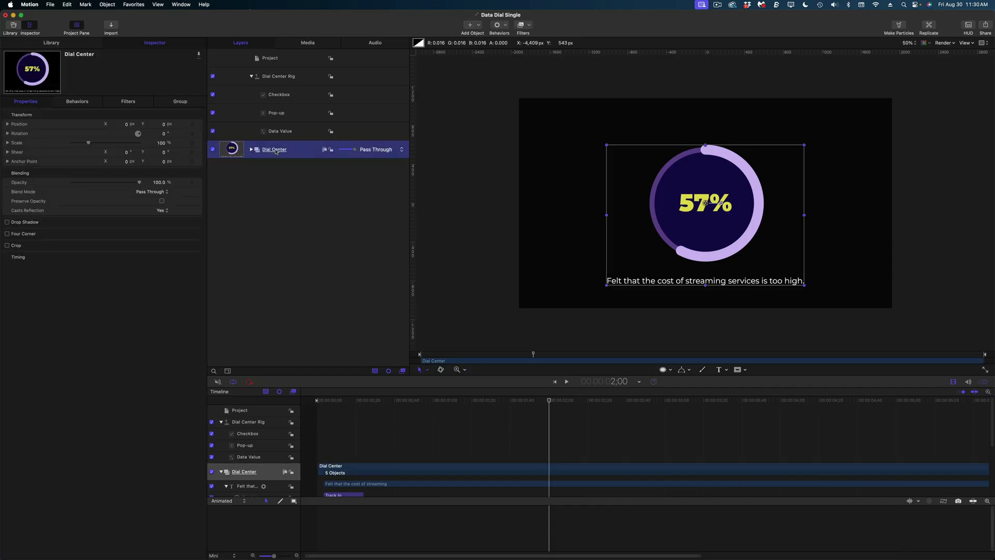
{"action": "left_click", "coordinate": [162, 144]}
{"action": "key", "text": "Return"}
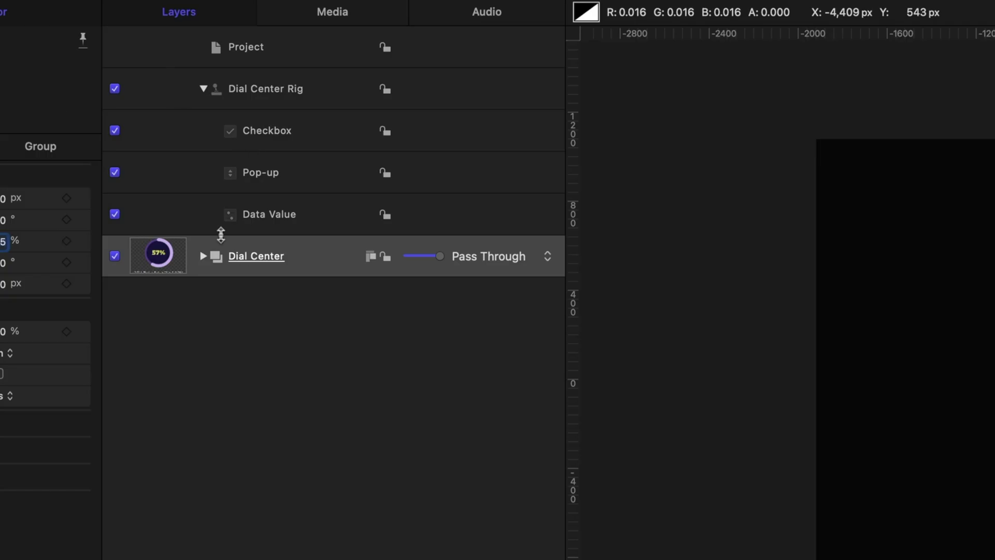
{"action": "right_click", "coordinate": [254, 254]}
{"action": "left_click", "coordinate": [254, 322]}
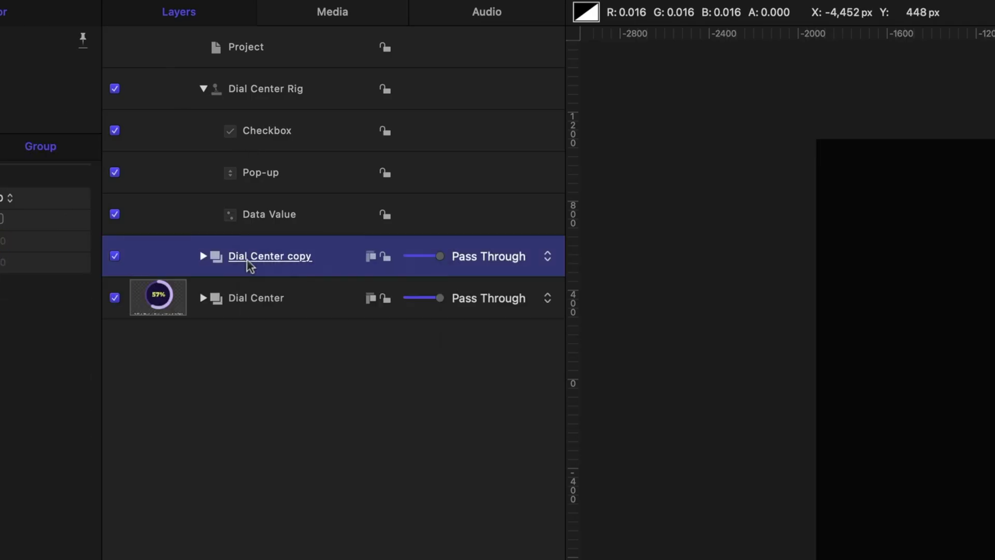
{"action": "right_click", "coordinate": [253, 257]}
{"action": "left_click", "coordinate": [254, 328]}
- Rename the Dial Center copy group Dial Left and change its X position to place it left of the center dial
{"action": "left_click", "coordinate": [267, 327]}
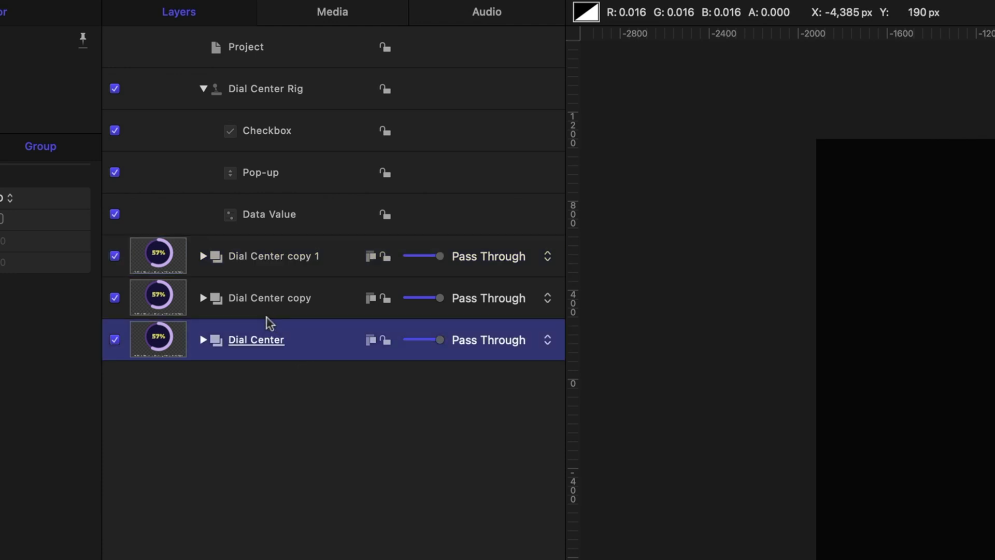
{"action": "left_click", "coordinate": [269, 309]}
{"action": "double_click", "coordinate": [269, 299]}
{"action": "left_click_drag", "start_coordinate": [307, 298], "coordinate": [249, 298]}
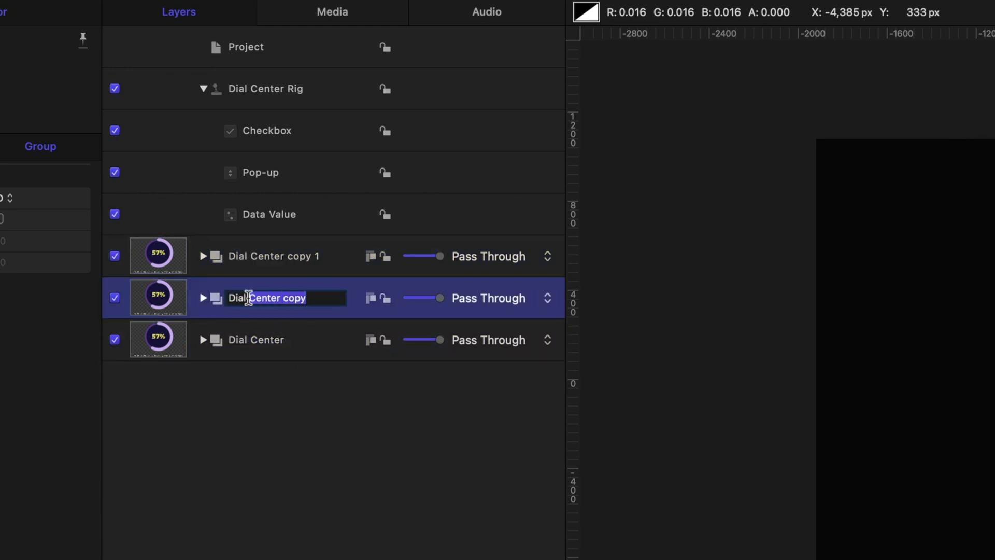
{"action": "type", "text": "Left"}
{"action": "key", "text": "Return"}
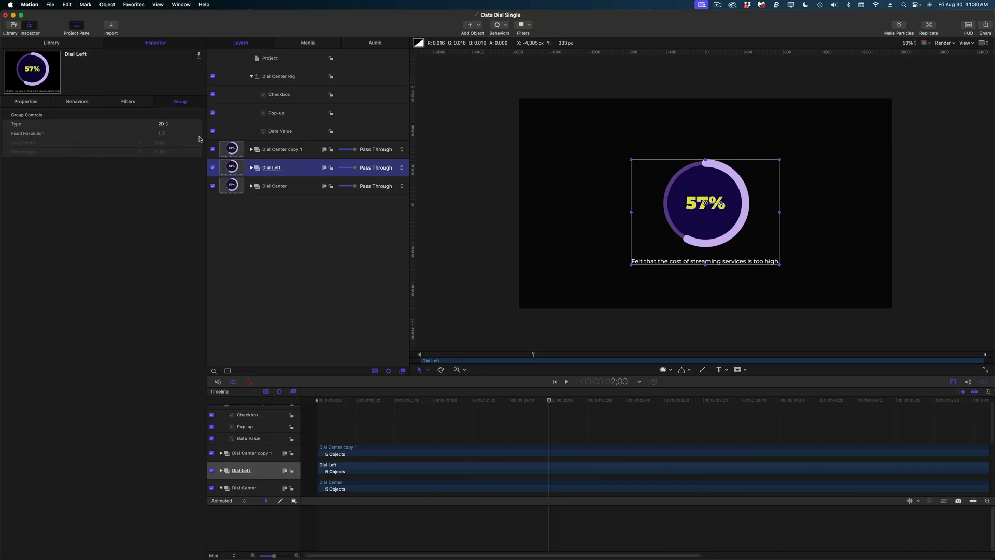
{"action": "left_click", "coordinate": [27, 101]}
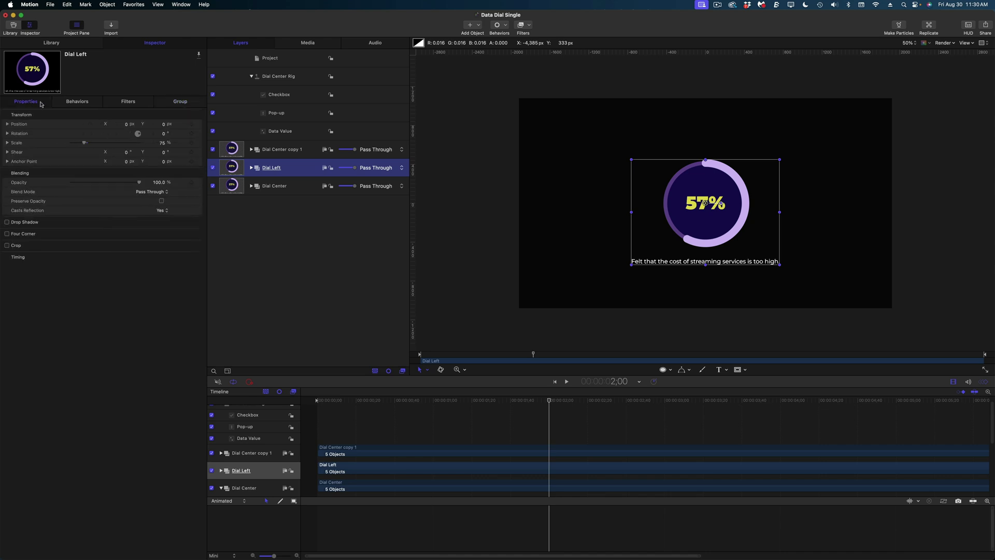
{"action": "left_click", "coordinate": [127, 124]}
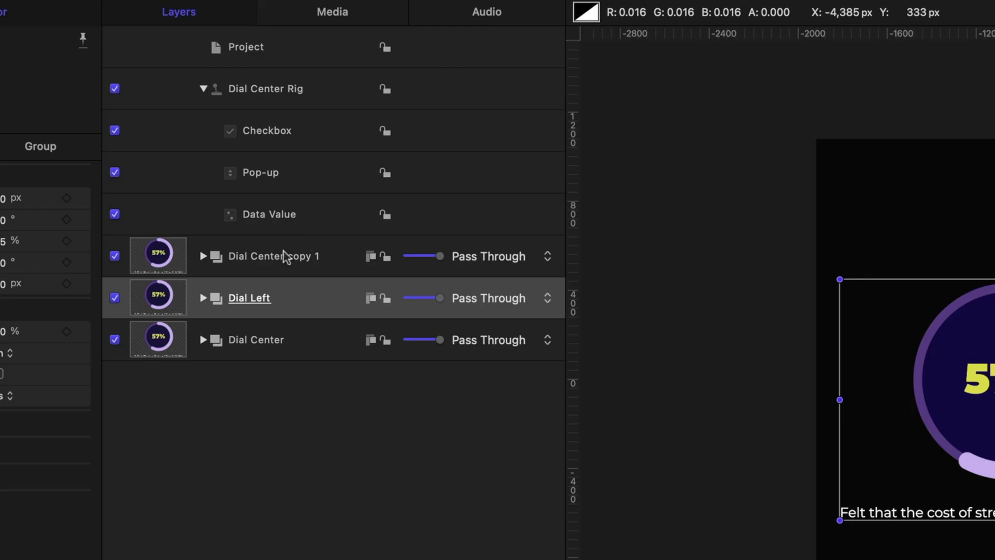
- Rename the Dial Center copy 1 group Dial Right and set its X position to 1050 px
{"action": "left_click", "coordinate": [286, 151]}
{"action": "left_click", "coordinate": [285, 149]}
{"action": "left_click_drag", "start_coordinate": [286, 149], "coordinate": [313, 150]}
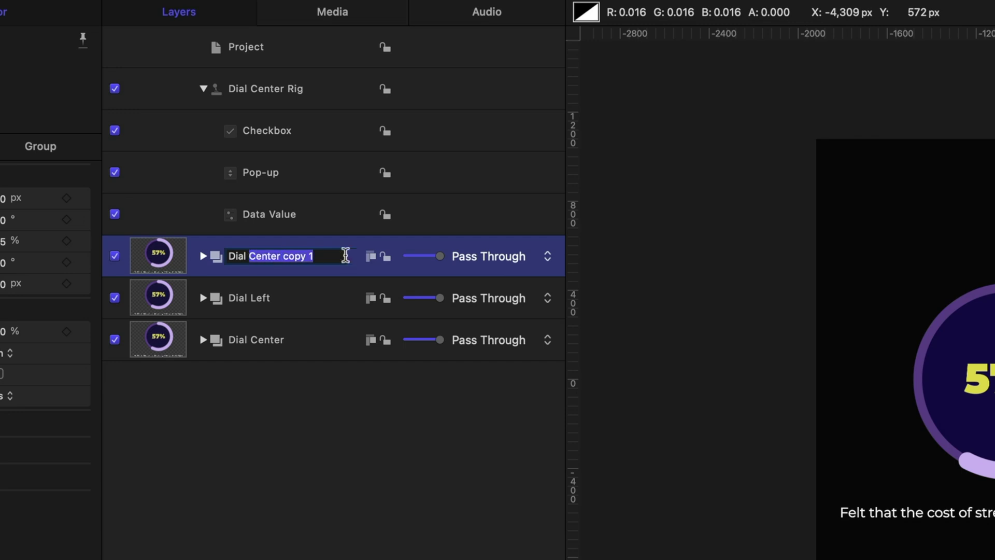
{"action": "type", "text": "Right"}
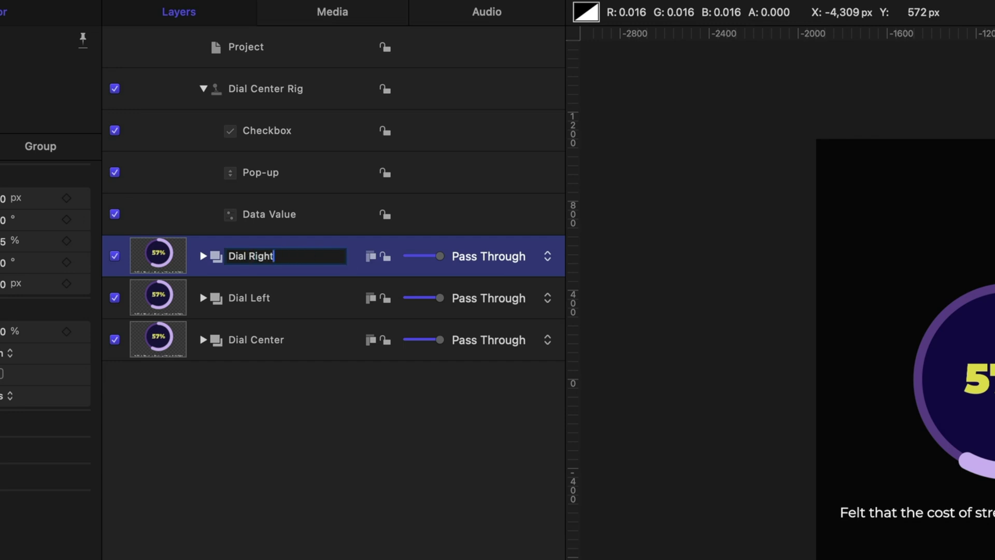
{"action": "key", "text": "Return"}
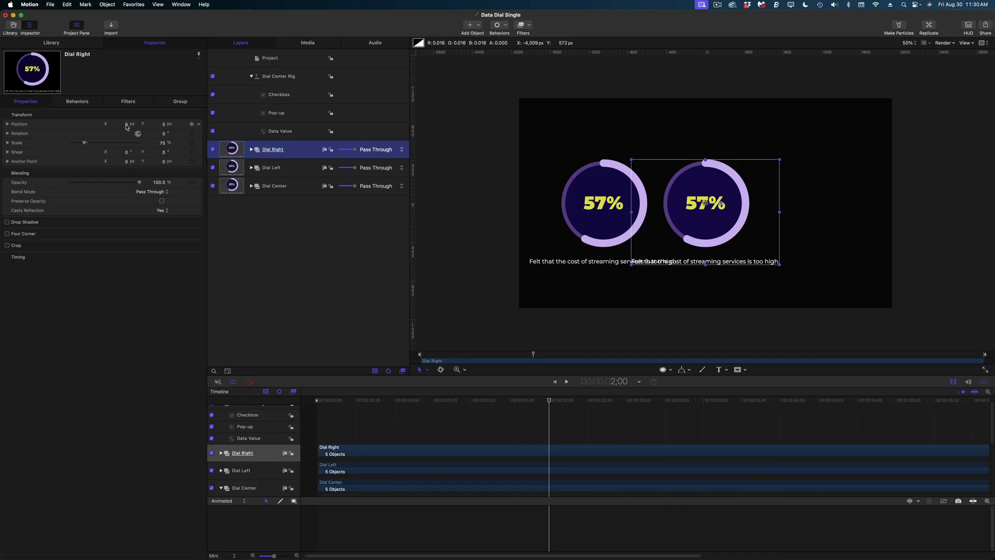
{"action": "left_click", "coordinate": [127, 124]}
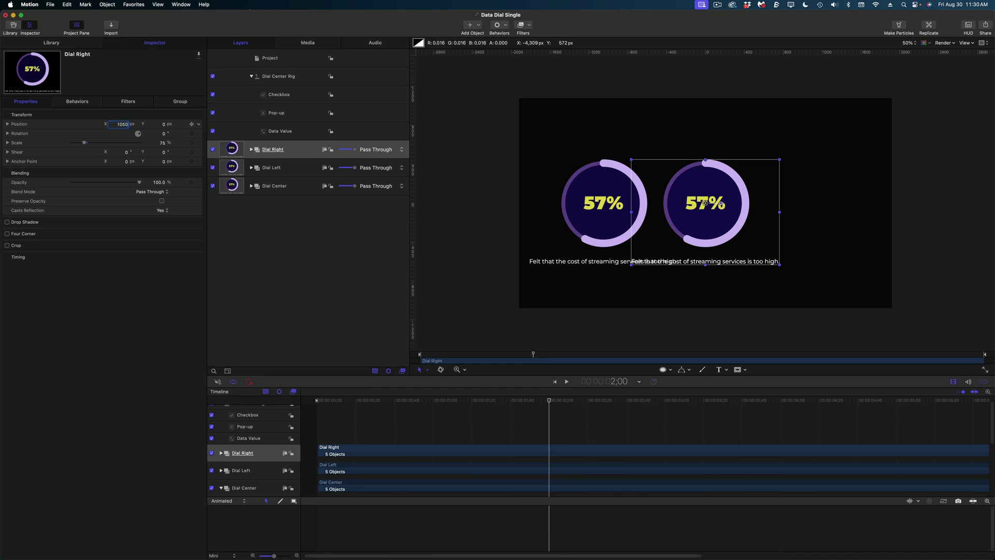
{"action": "type", "text": "1050"}
{"action": "key", "text": "Return"}
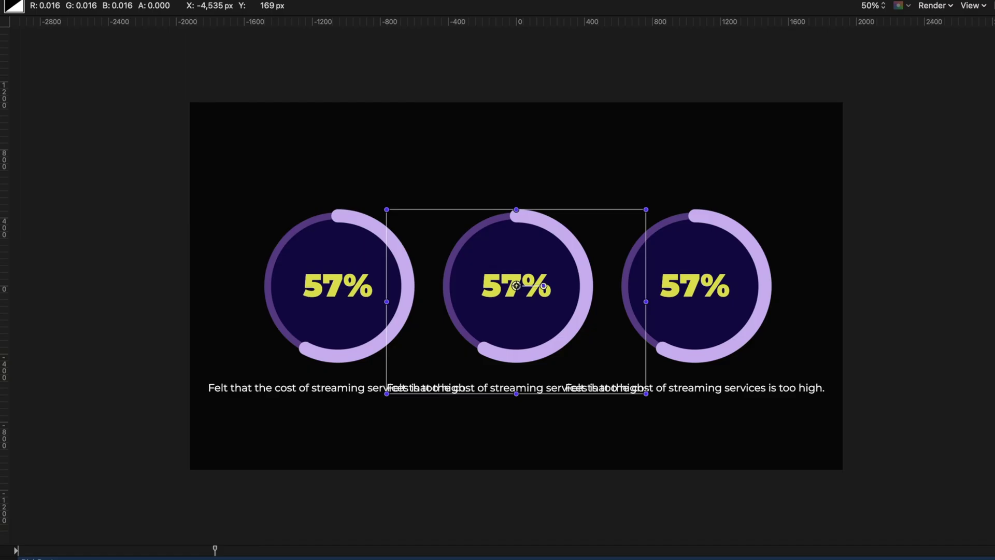
- Set the layout method of the Dial Center group's supporting text to Paragraph
{"action": "left_click", "coordinate": [517, 389]}
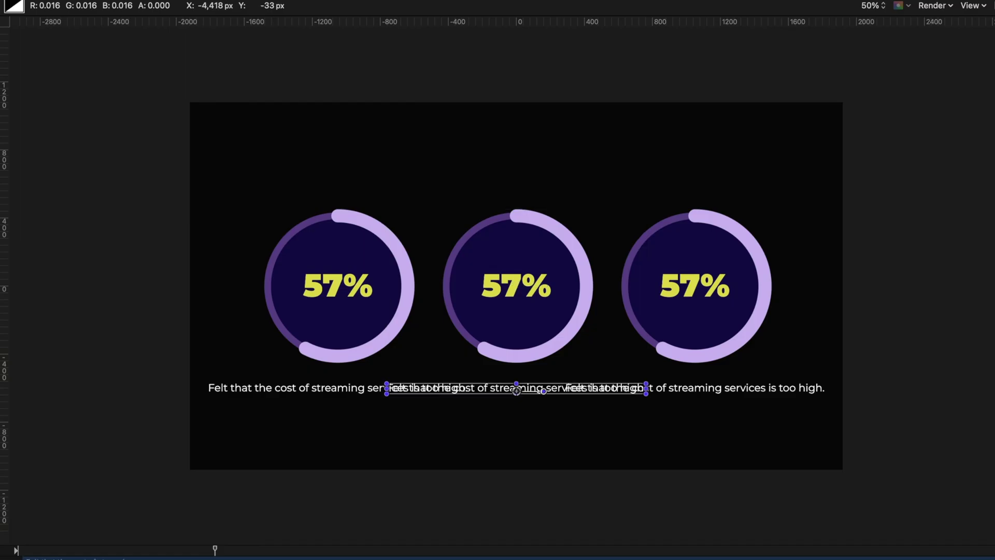
{"action": "left_click", "coordinate": [179, 104]}
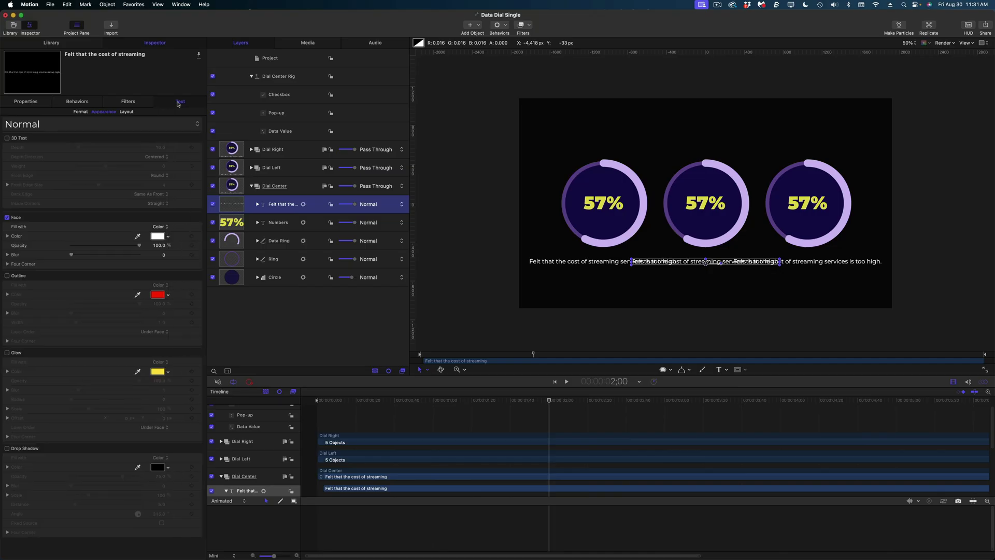
{"action": "left_click", "coordinate": [126, 113]}
{"action": "left_click", "coordinate": [162, 131]}
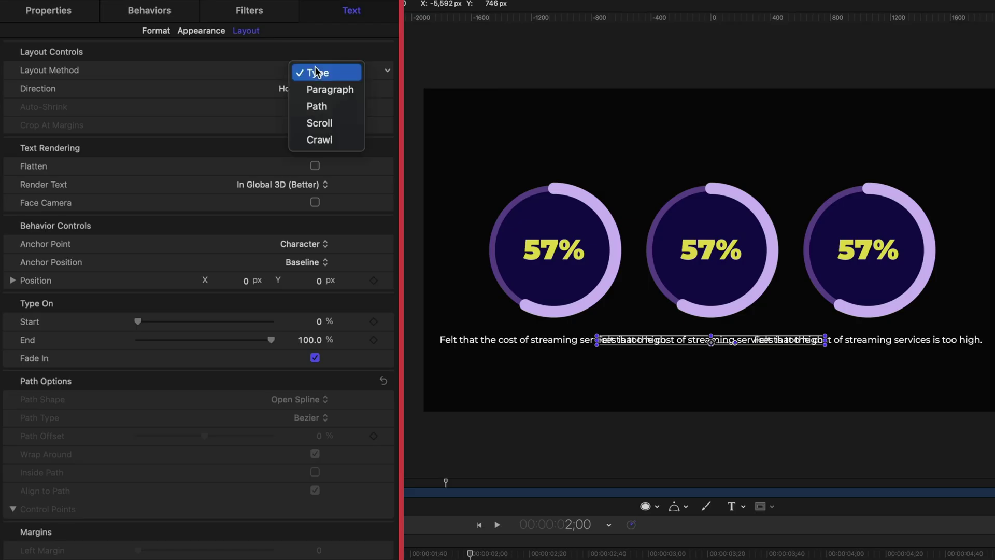
{"action": "left_click", "coordinate": [323, 92]}
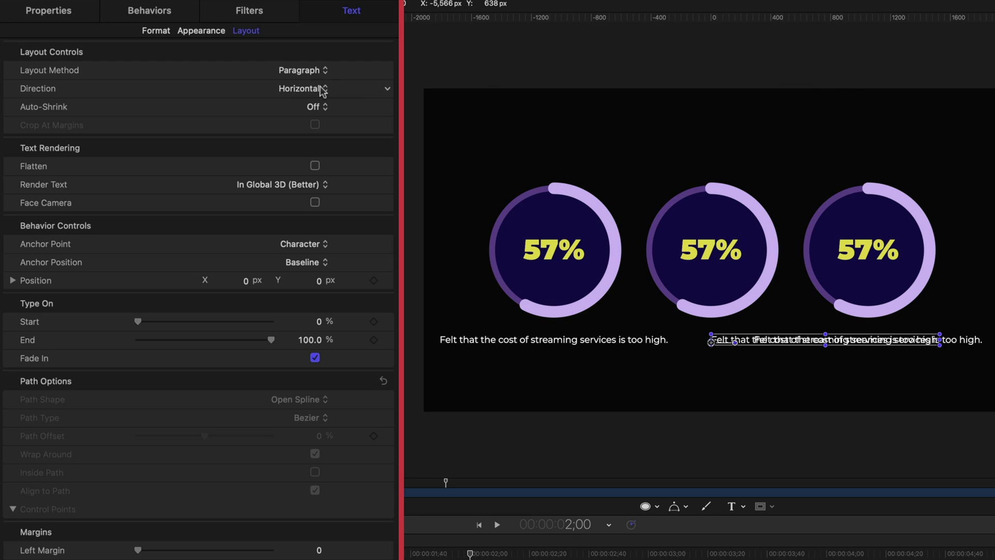
- Set the center supporting text's Left Margin to -500 and Right Margin to 500
{"action": "scroll", "coordinate": [323, 93], "scroll_direction": "down", "scroll_amount": 10}
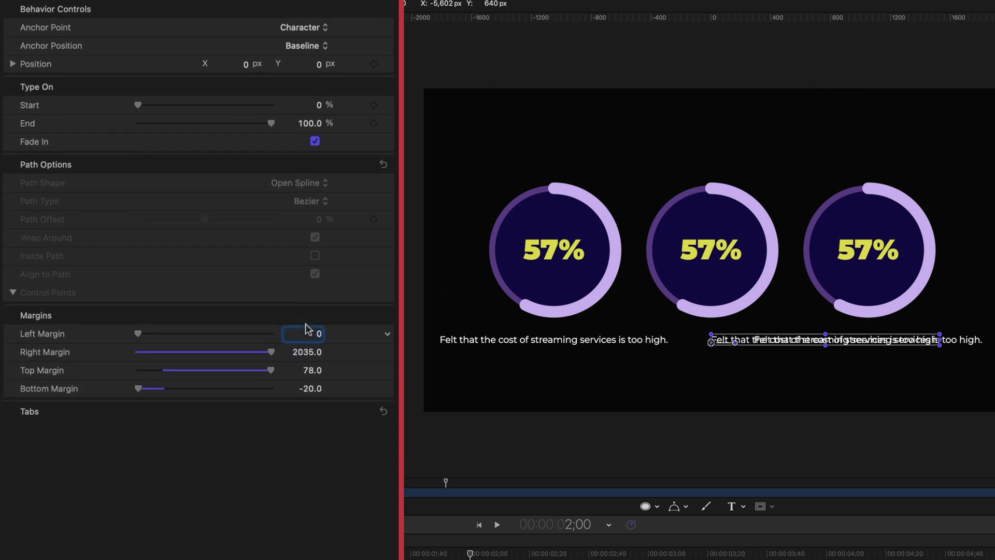
{"action": "type", "text": "-500"}
{"action": "key", "text": "Return"}
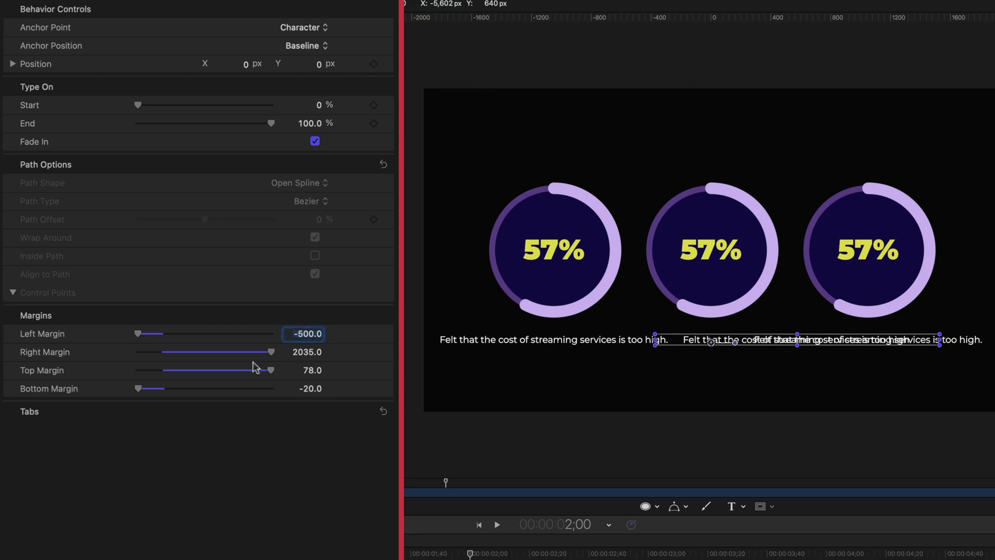
{"action": "left_click", "coordinate": [310, 352]}
{"action": "type", "text": "500"}
{"action": "key", "text": "Return"}
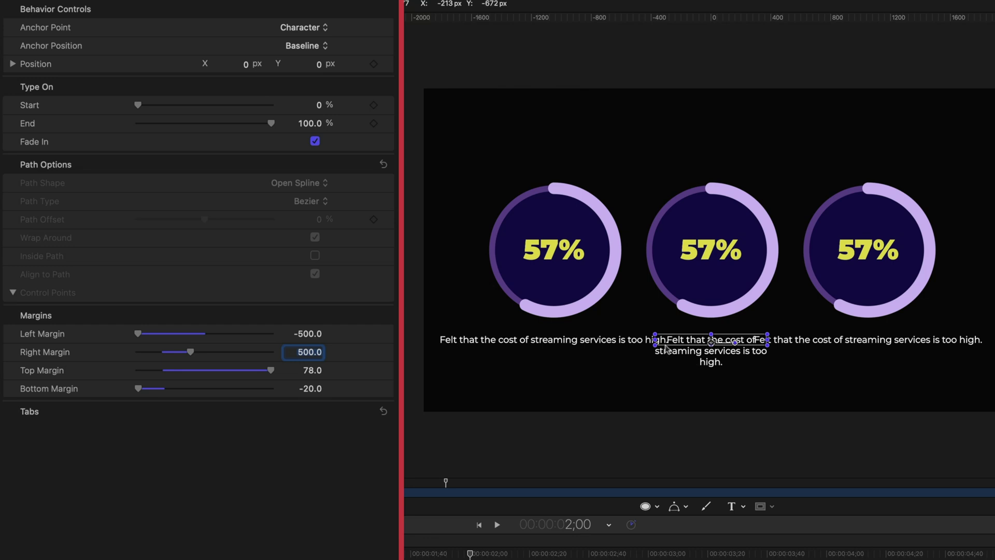
- Wrap the left and right dials' supporting texts into narrow paragraphs matching the center dial's text
{"action": "left_click", "coordinate": [519, 339]}
{"action": "left_click", "coordinate": [871, 340]}
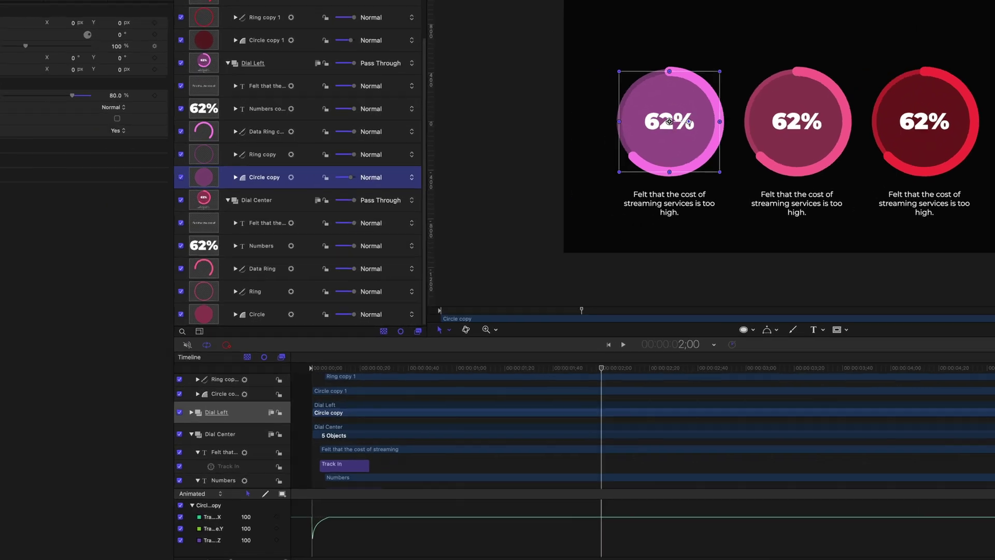
- Collapse the dial groups in the timeline, then start Dial Center at frame 5 and Dial Right a few frames after Dial Center
{"action": "key", "text": "super+8"}
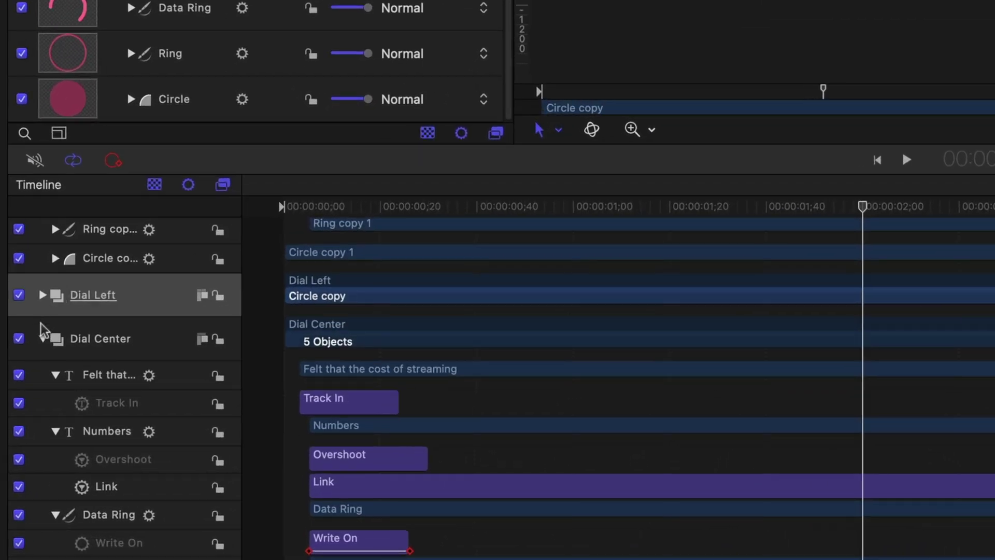
{"action": "left_click", "coordinate": [42, 338]}
{"action": "left_click", "coordinate": [43, 274]}
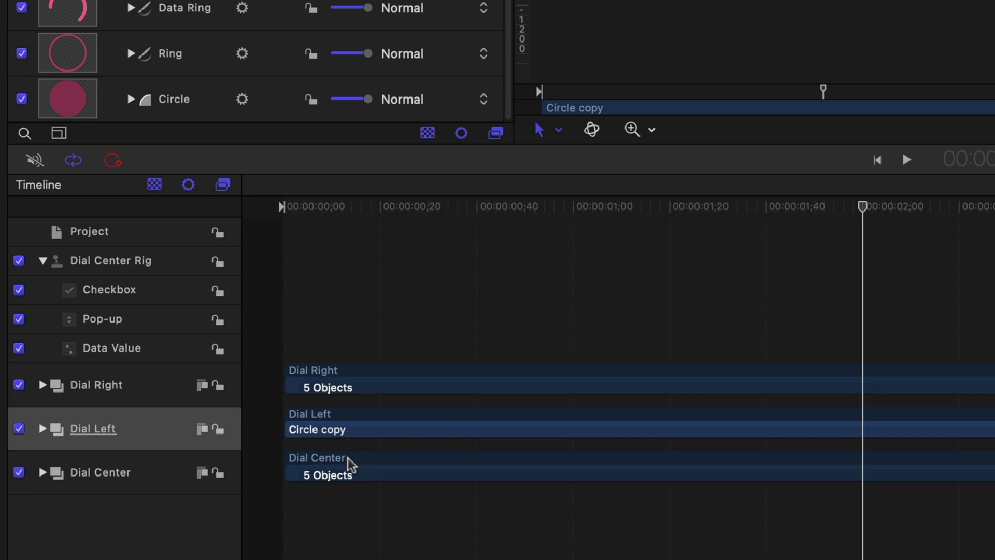
{"action": "left_click_drag", "start_coordinate": [351, 464], "coordinate": [375, 465]}
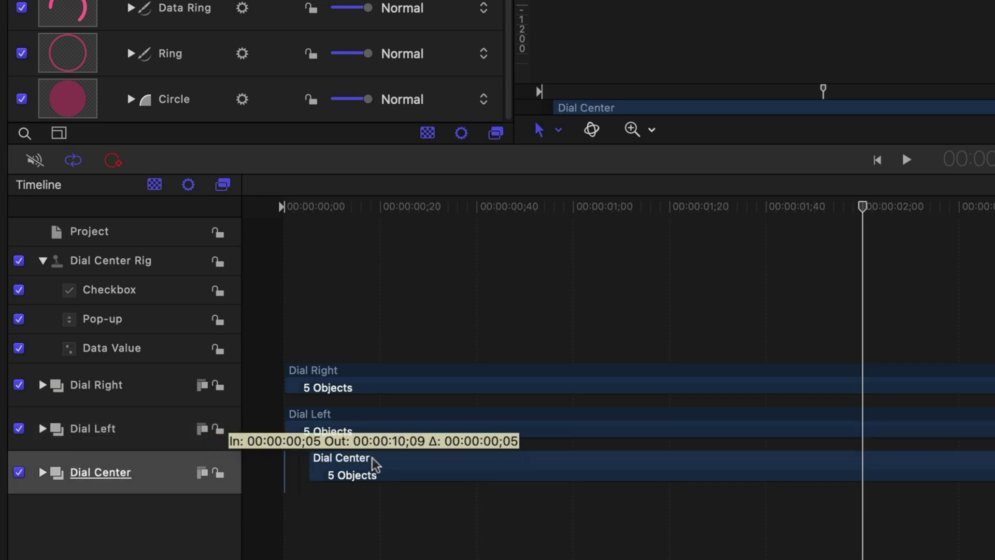
{"action": "left_click_drag", "start_coordinate": [350, 375], "coordinate": [399, 374]}
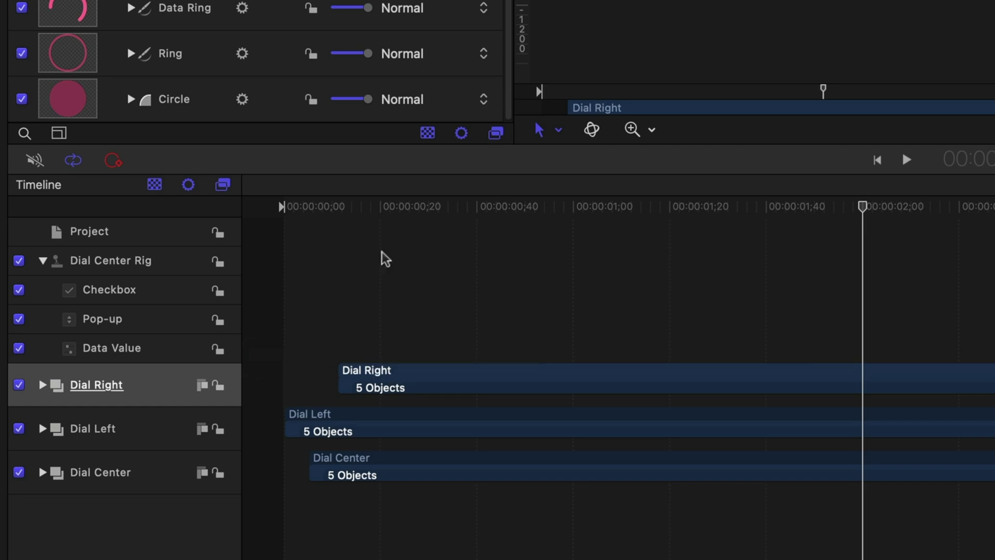
- Play the composition to preview the staggered animation of the three dials, then stop playback
{"action": "left_click", "coordinate": [384, 206]}
{"action": "key", "text": "space"}
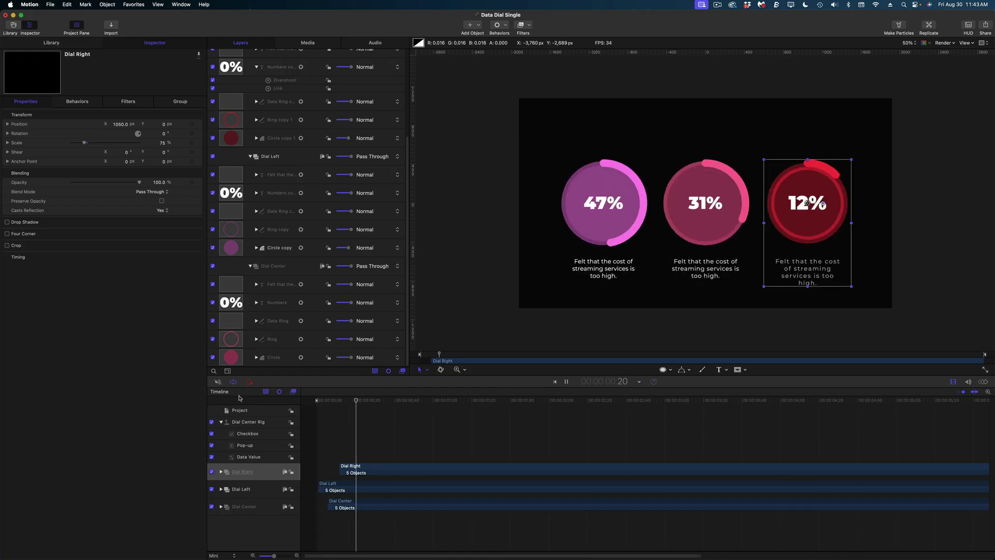
{"action": "key", "text": "space"}
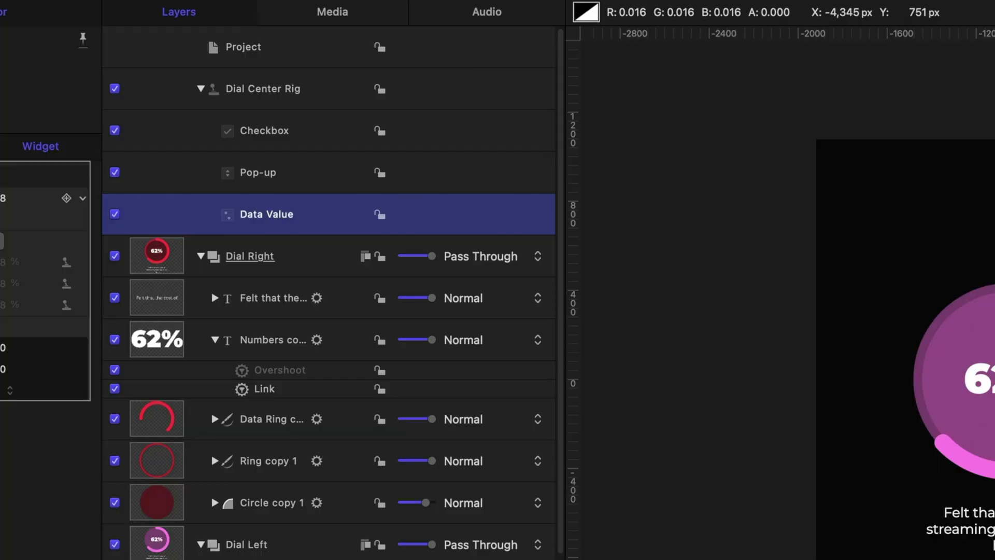
- Set the Dial Center Rig's Data Value to 44.55 and collapse the Dial Center group in the layers list
{"action": "mouse_move", "coordinate": [117, 128]}
{"action": "left_mouse_down"}
{"action": "mouse_move", "coordinate": [89, 129]}
{"action": "mouse_move", "coordinate": [103, 130]}
{"action": "left_mouse_up"}
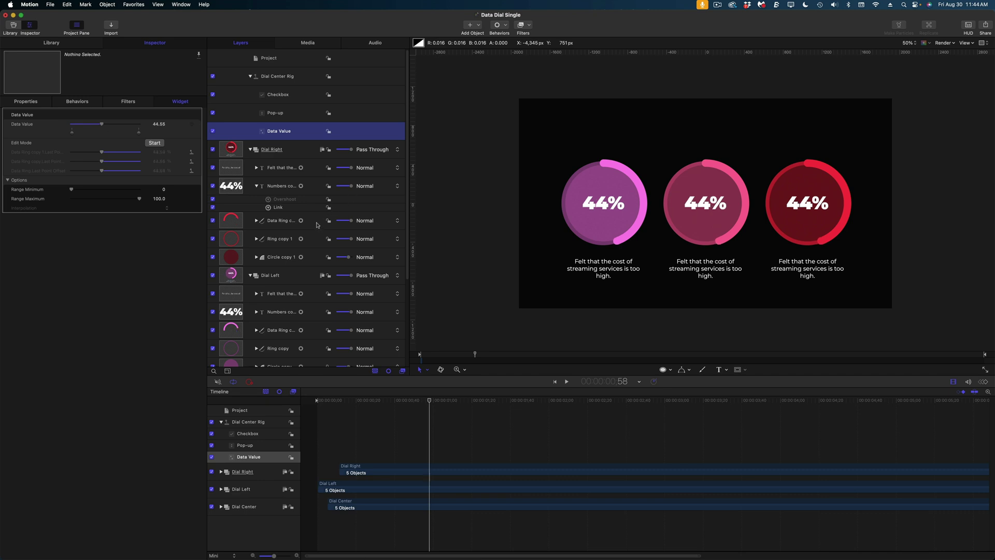
{"action": "scroll", "coordinate": [266, 235], "scroll_direction": "down", "scroll_amount": 5}
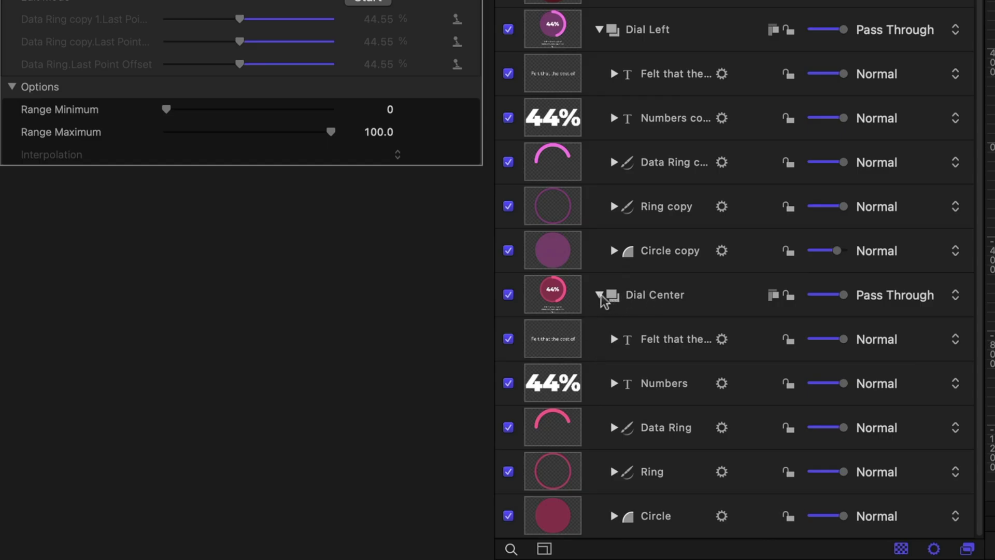
{"action": "left_click", "coordinate": [599, 295]}
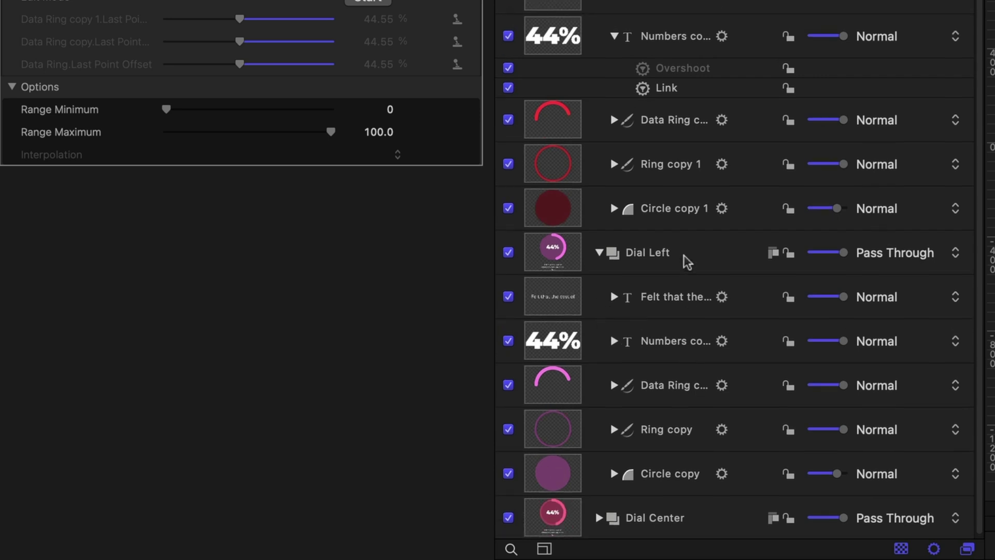
- Remove the Last Point Offset of Dial Left's data ring from the Data Value widget
{"action": "left_click", "coordinate": [687, 262]}
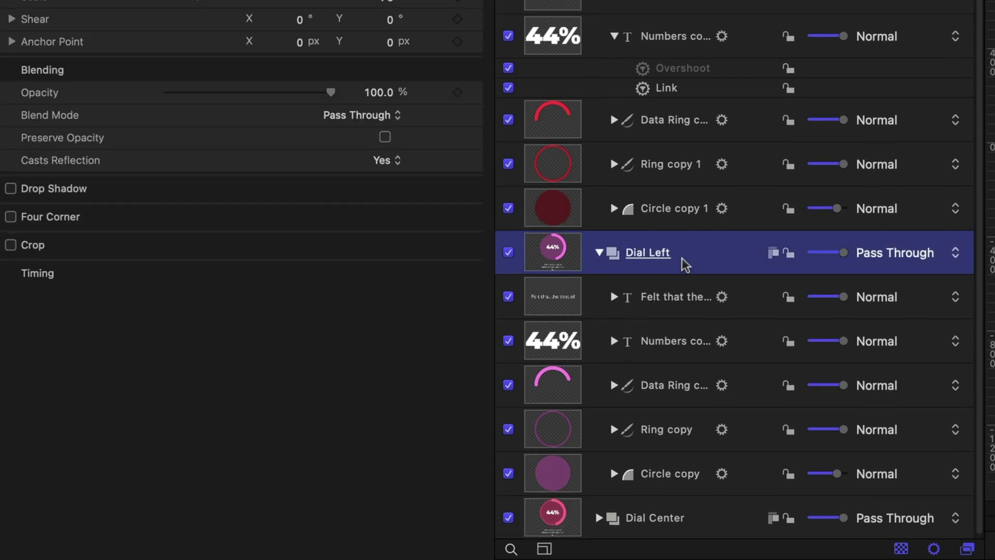
{"action": "scroll", "coordinate": [685, 311], "scroll_direction": "down", "scroll_amount": 1}
{"action": "left_click", "coordinate": [674, 392]}
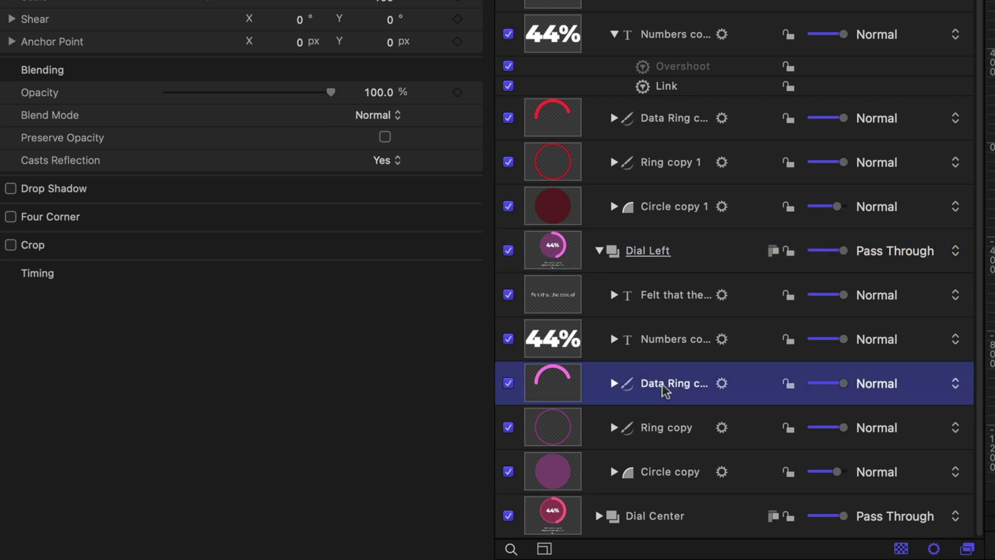
{"action": "left_click", "coordinate": [436, 57]}
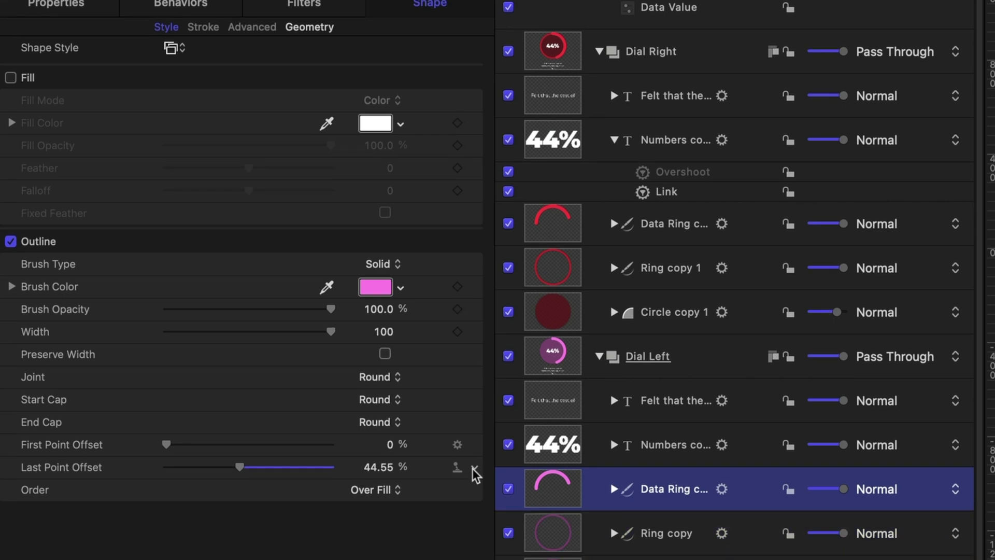
{"action": "left_click", "coordinate": [474, 521]}
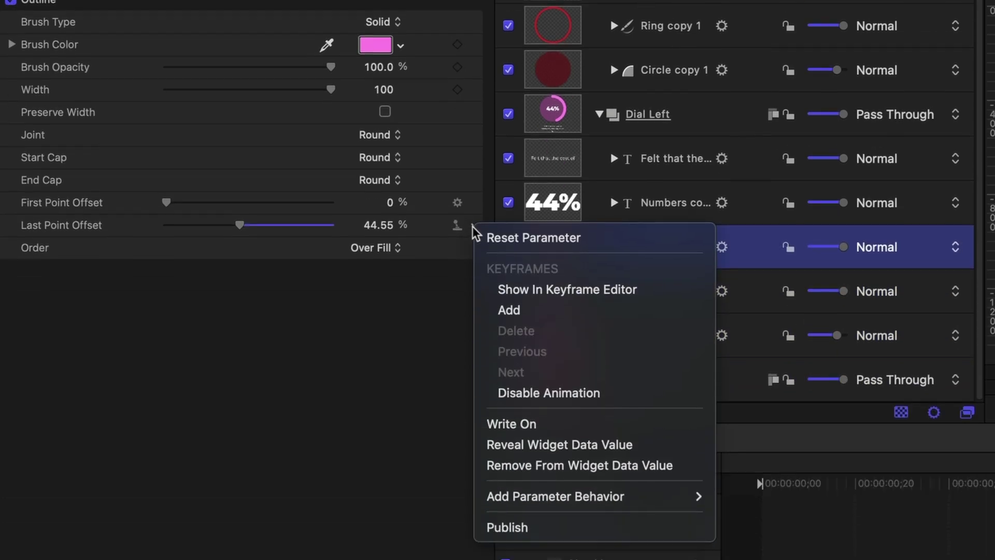
{"action": "left_click", "coordinate": [572, 465]}
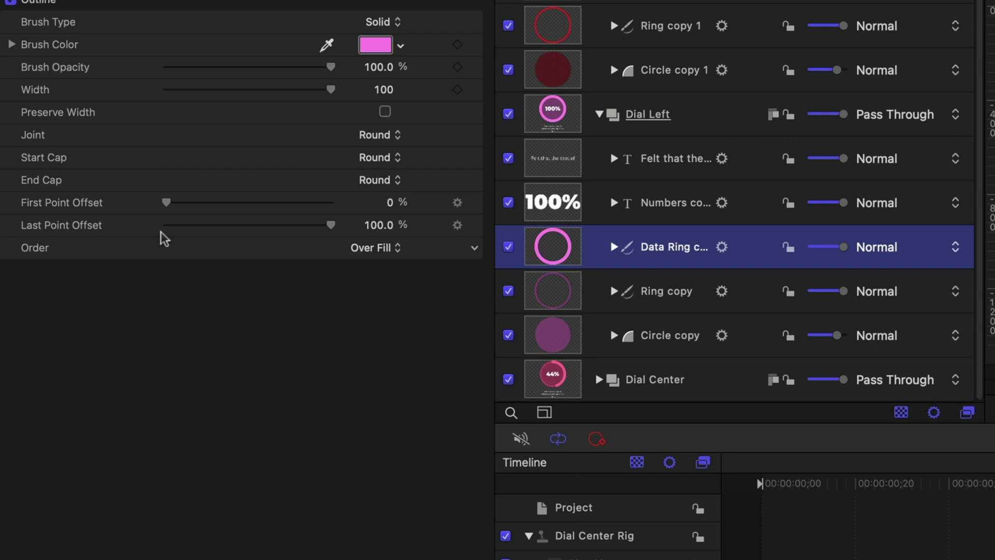
- Add the Last Point Offset of Dial Left's data ring to a new slider in a new rig
{"action": "left_click", "coordinate": [474, 227]}
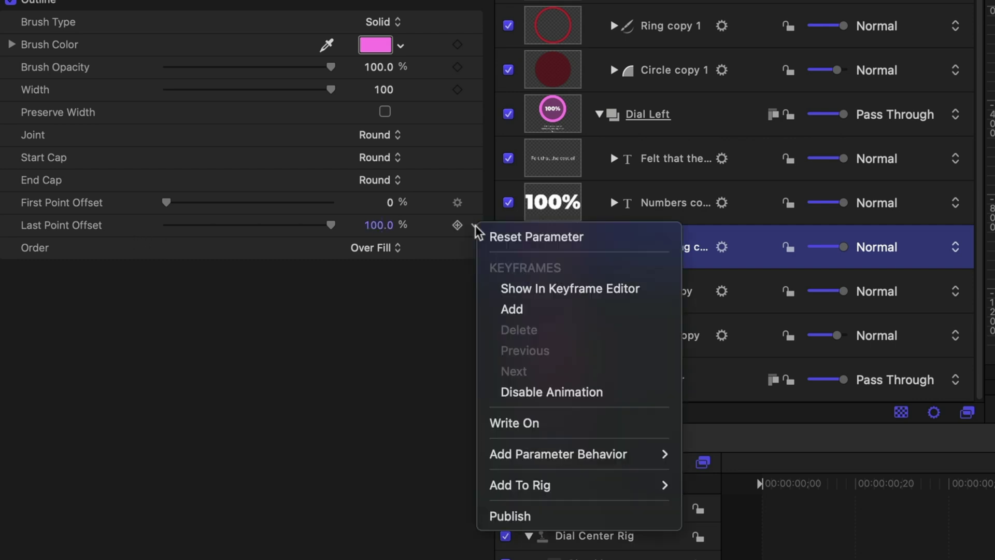
{"action": "mouse_move", "coordinate": [580, 485]}
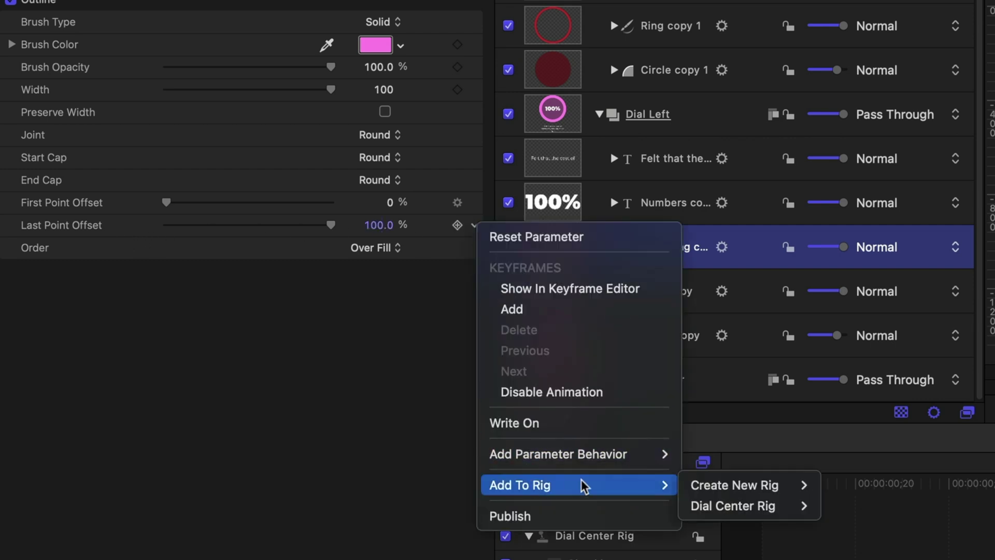
{"action": "mouse_move", "coordinate": [736, 485]}
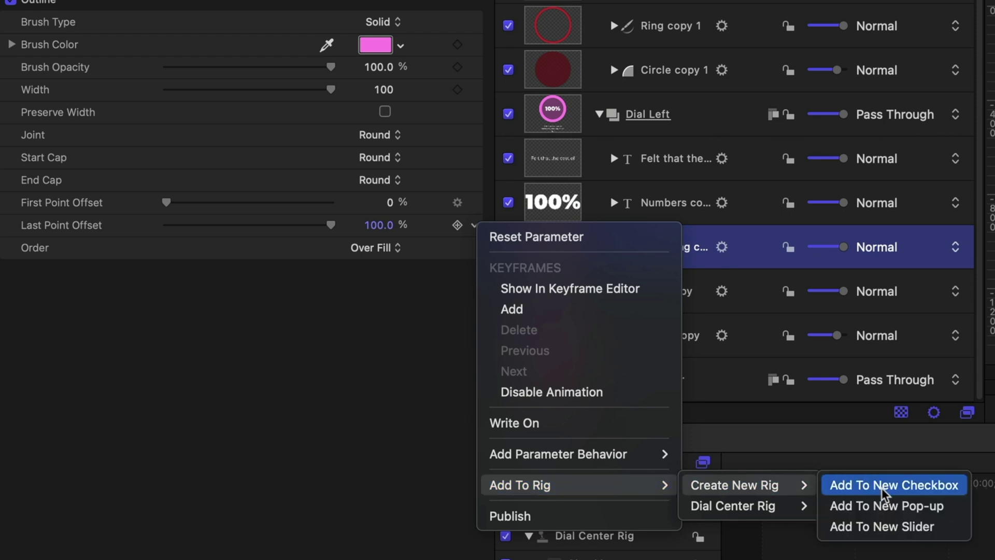
{"action": "left_click", "coordinate": [876, 528]}
- Rename the new rig Dial Left Rig
{"action": "scroll", "coordinate": [746, 122], "scroll_direction": "up", "scroll_amount": 10}
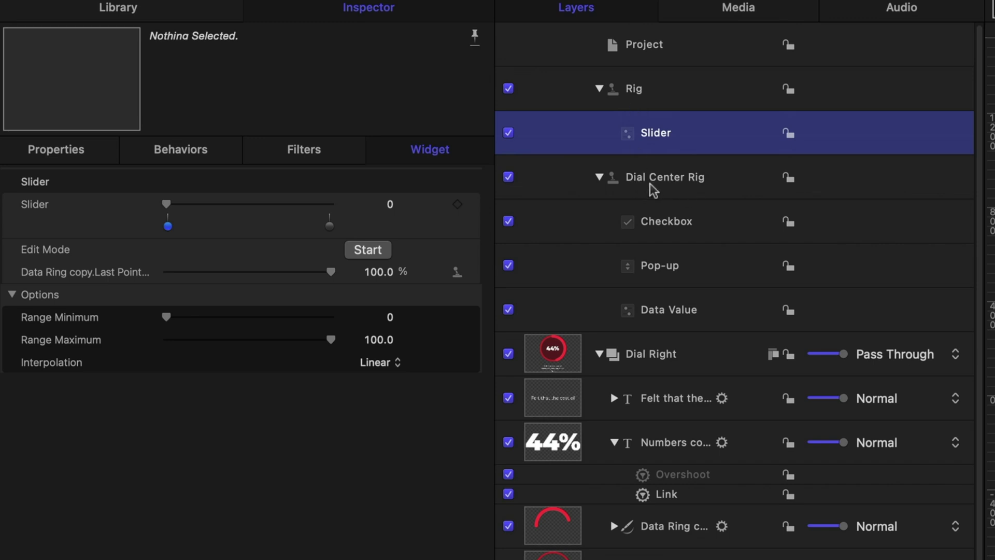
{"action": "double_click", "coordinate": [634, 89]}
{"action": "type", "text": "Dial"}
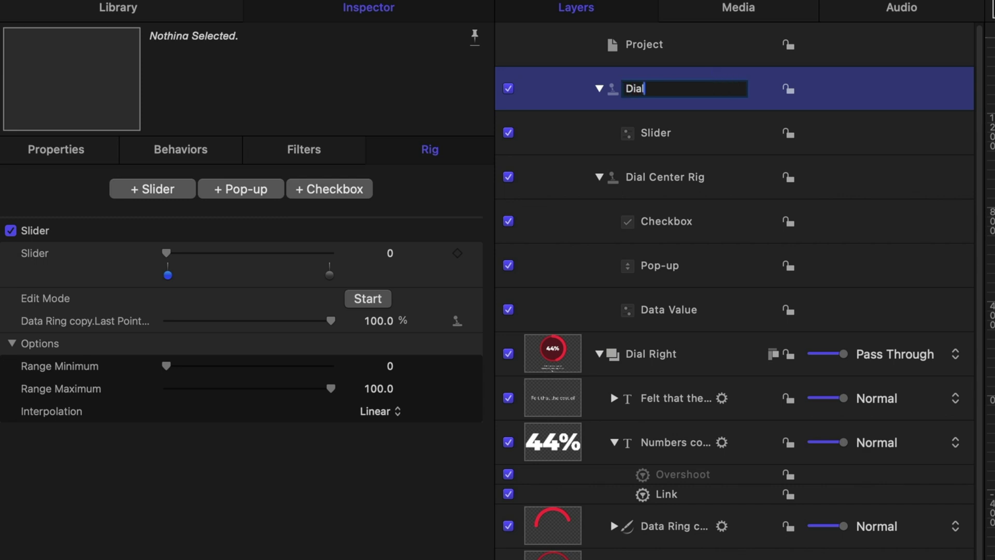
{"action": "type", "text": " Left Rig"}
{"action": "key", "text": "Return"}
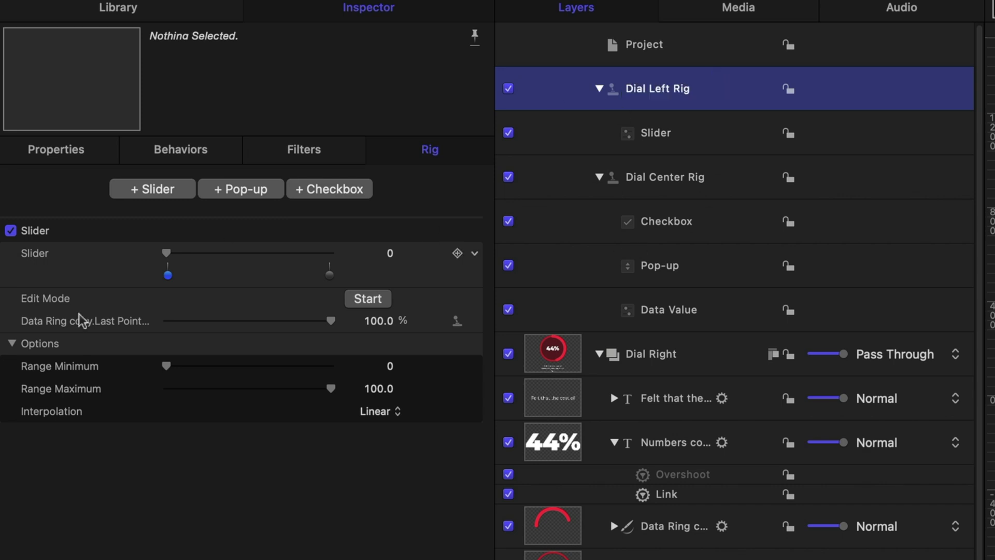
- Set the data ring's Last Point Offset to 0% for the minimum snapshot of the Dial Left Rig slider
{"action": "left_click", "coordinate": [677, 138]}
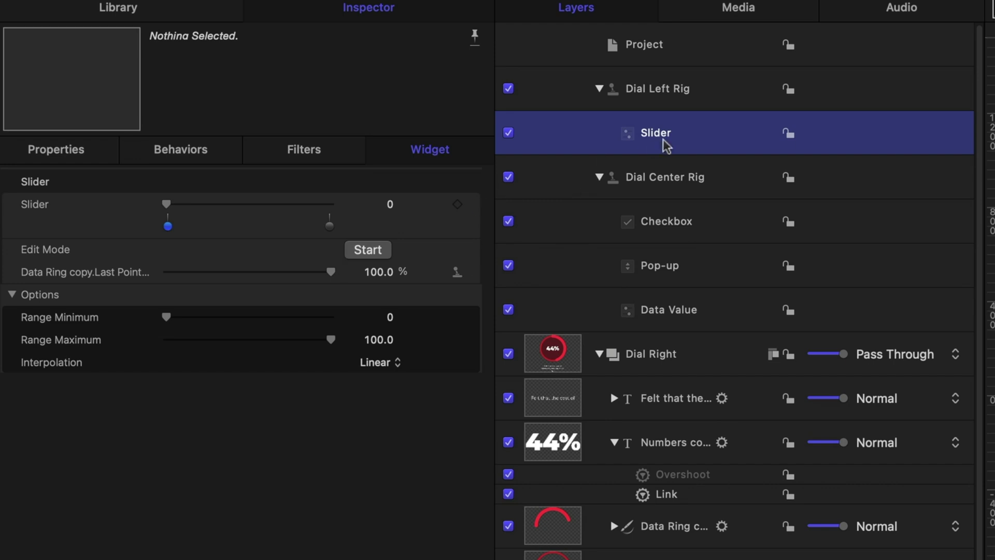
{"action": "left_click", "coordinate": [367, 250]}
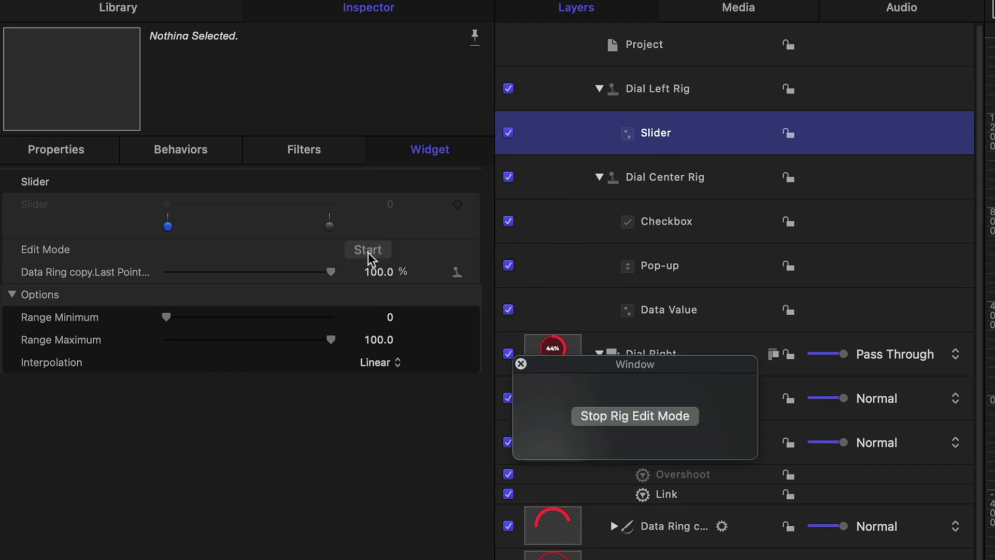
{"action": "left_click_drag", "start_coordinate": [301, 274], "coordinate": [122, 289]}
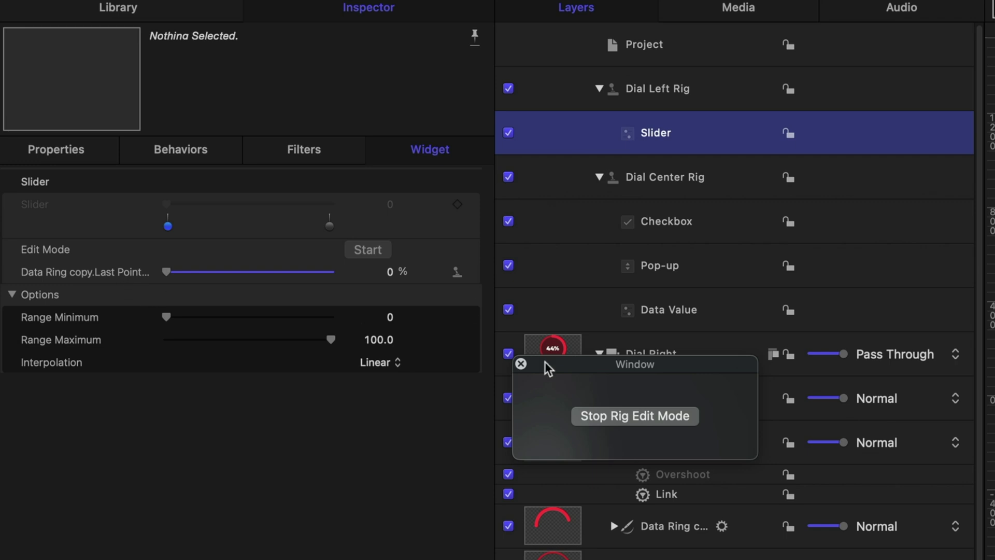
{"action": "left_click", "coordinate": [579, 415]}
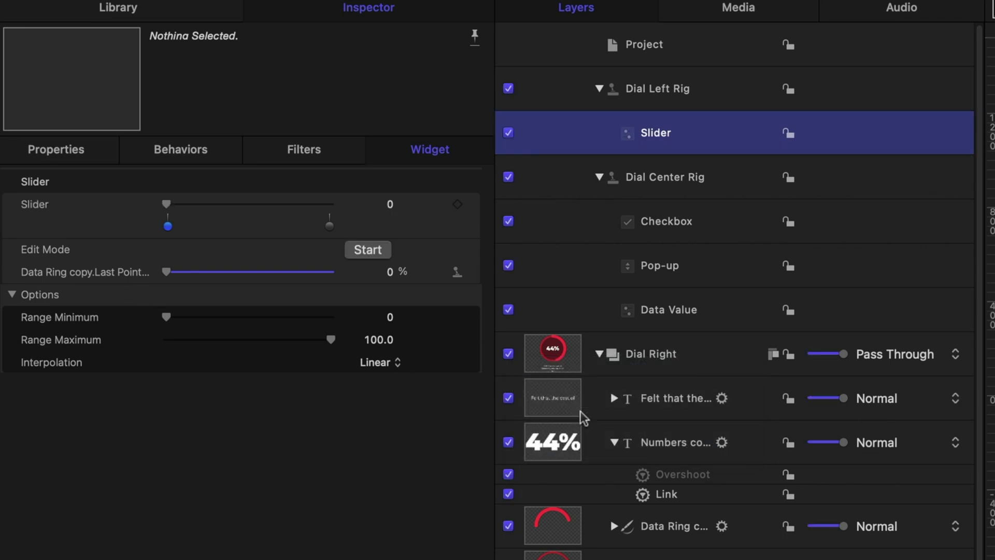
- Select the slider's maximum snapshot and adjust the Dial Left Rig slider so the left dial is at about 48
{"action": "left_click", "coordinate": [329, 226]}
{"action": "left_click_drag", "start_coordinate": [314, 203], "coordinate": [225, 209]}
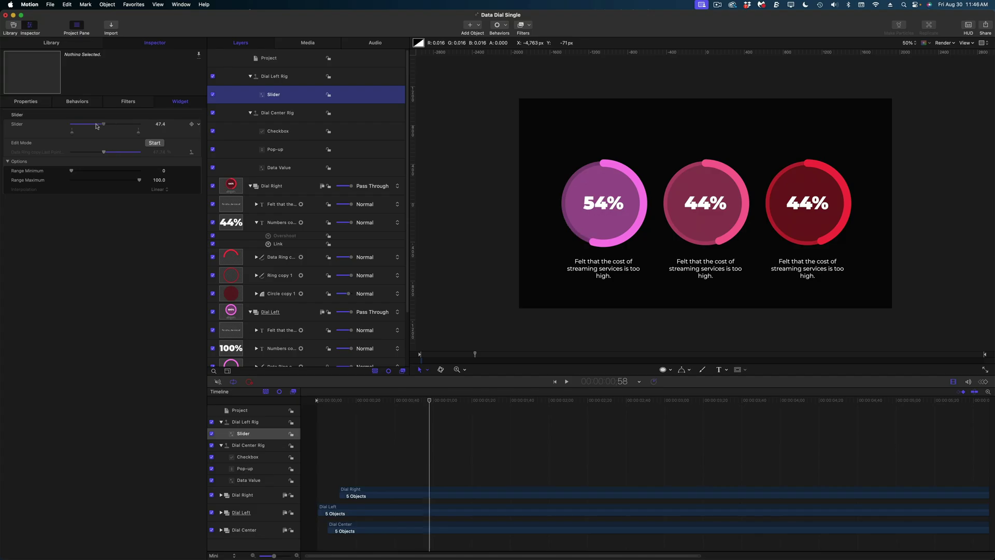
{"action": "mouse_move", "coordinate": [96, 126]}
{"action": "left_mouse_down"}
{"action": "mouse_move", "coordinate": [75, 126]}
{"action": "mouse_move", "coordinate": [124, 126]}
{"action": "mouse_move", "coordinate": [110, 126]}
{"action": "left_mouse_up"}
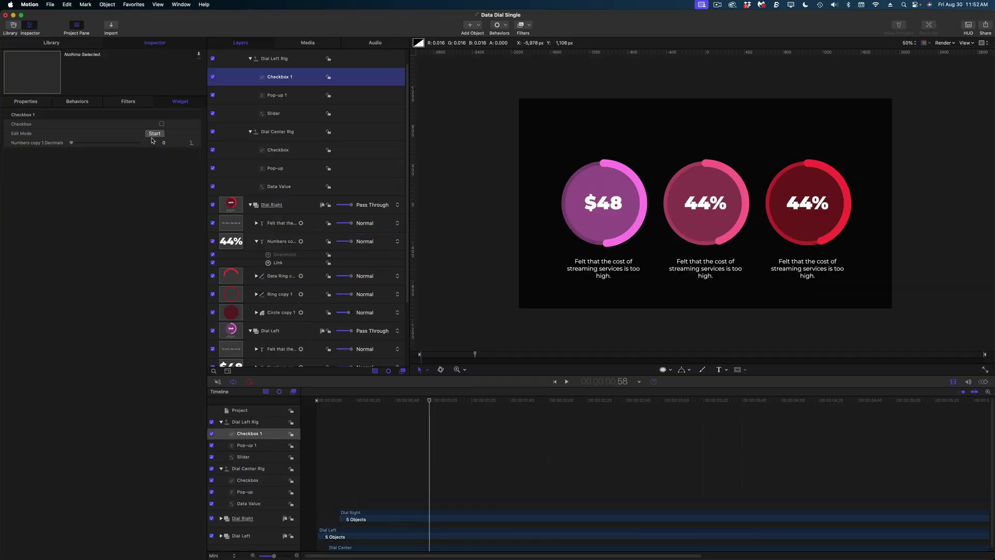
- Start rig editing for the Dial Left Rig's Checkbox 1, and name the right dial's rig Dial Right Rig
{"action": "left_click", "coordinate": [154, 133]}
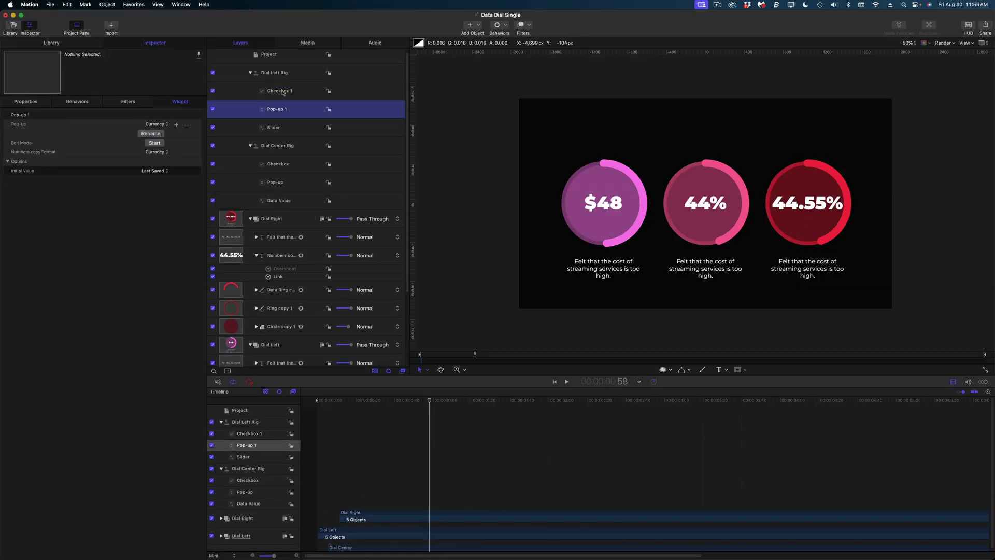
{"action": "type", "text": "Dial Right Ri"}
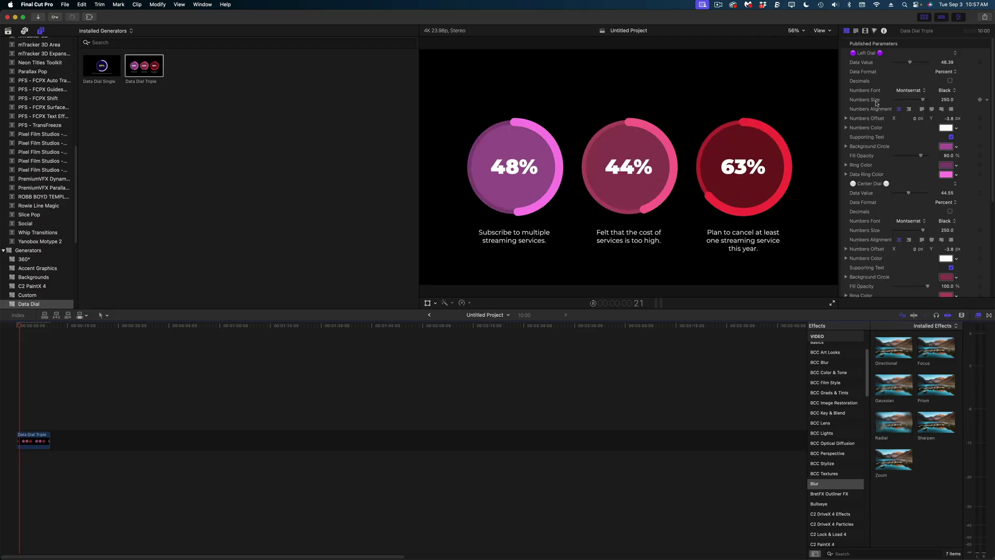
- In Final Cut Pro, set the Data Dial Triple generator's Left Dial Data Value to 33.19 and lower the Right Dial's Data Value
{"action": "left_click_drag", "start_coordinate": [912, 62], "coordinate": [905, 63]}
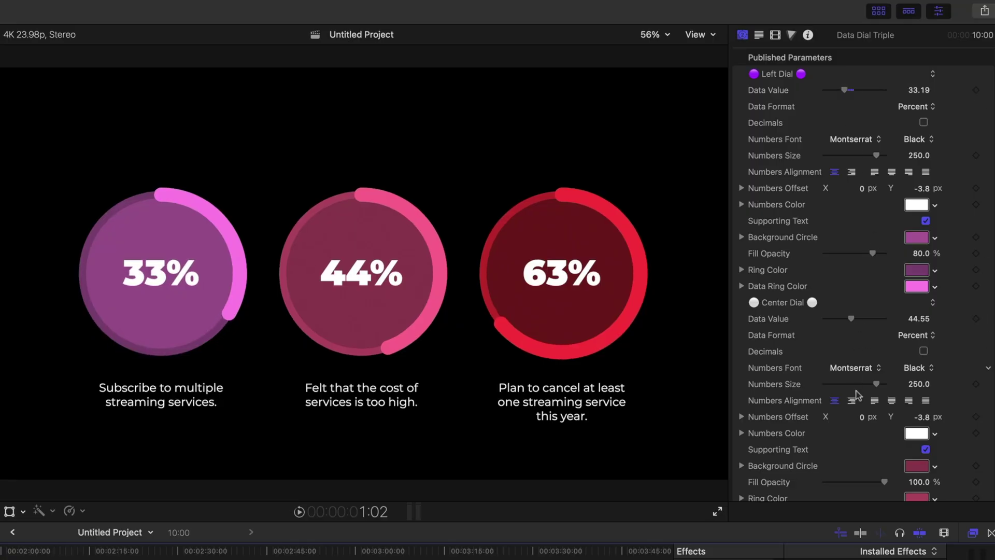
{"action": "scroll", "coordinate": [861, 353], "scroll_direction": "down", "scroll_amount": 9}
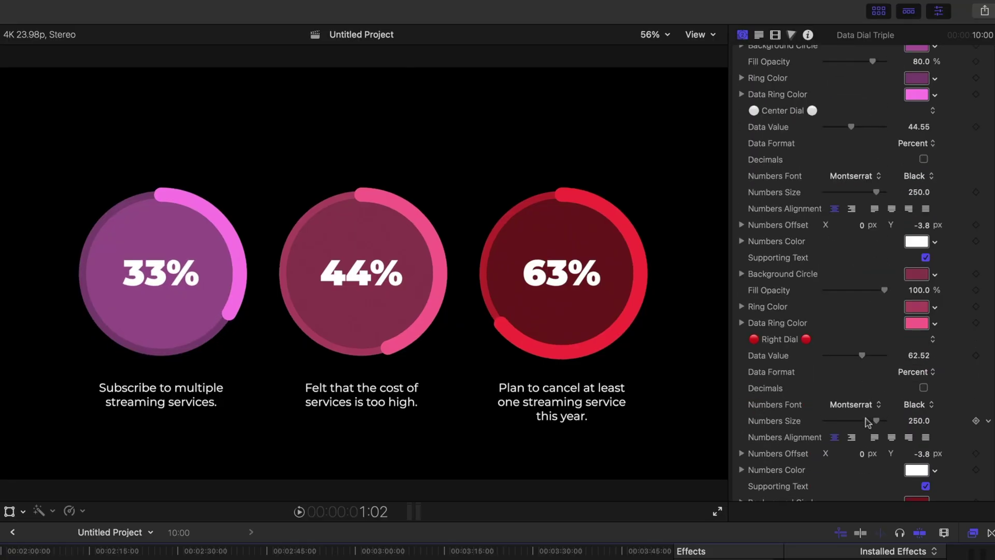
{"action": "left_click_drag", "start_coordinate": [858, 357], "coordinate": [848, 359]}
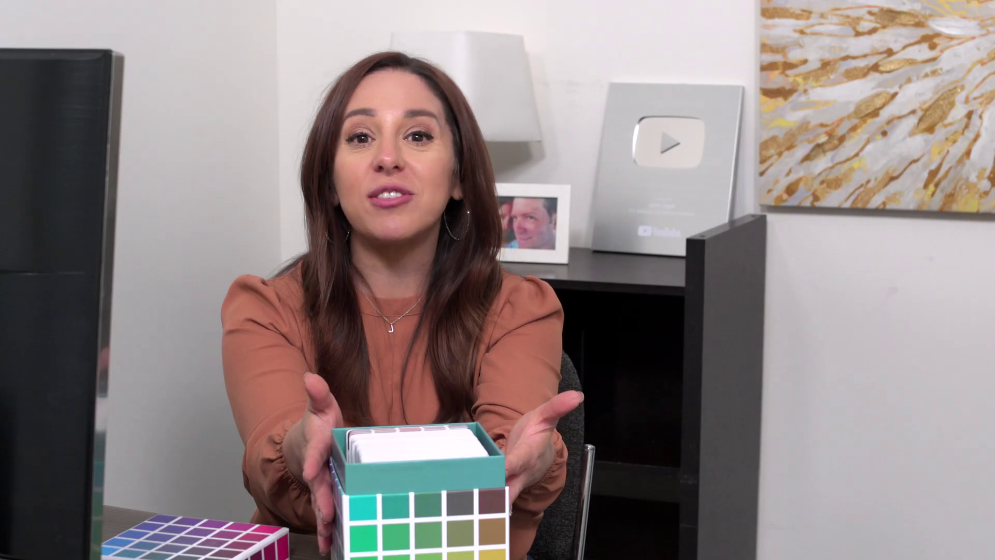